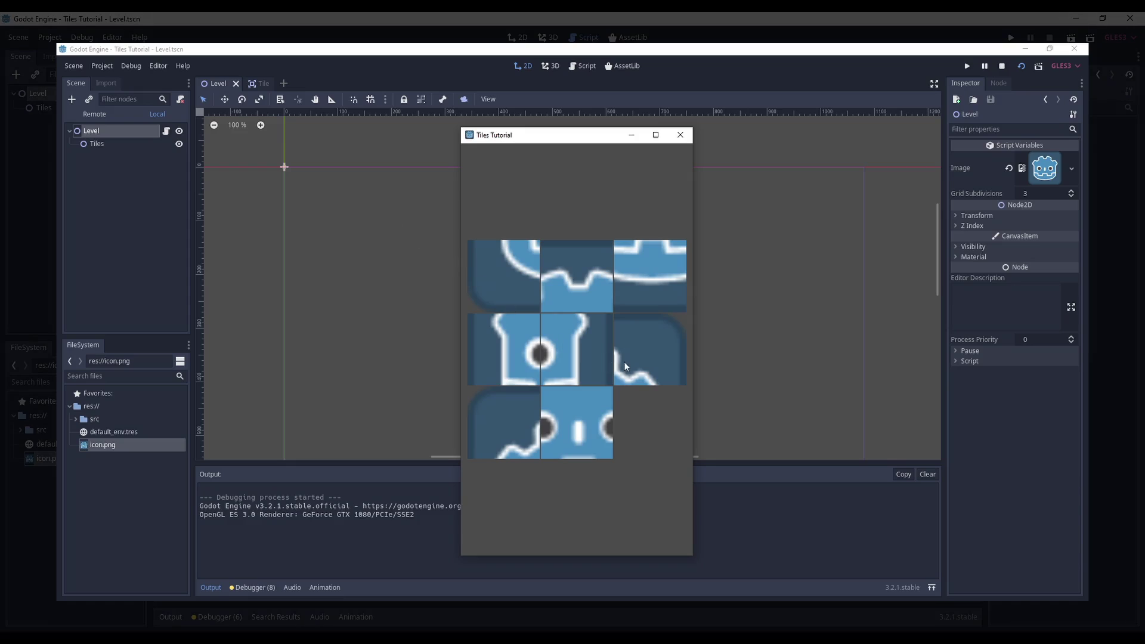
- Slide about a dozen tiles into the empty slot, moving the gap around the 3x3 grid
left_click(628, 361)
left_click(634, 296)
left_click(573, 280)
left_click(596, 364)
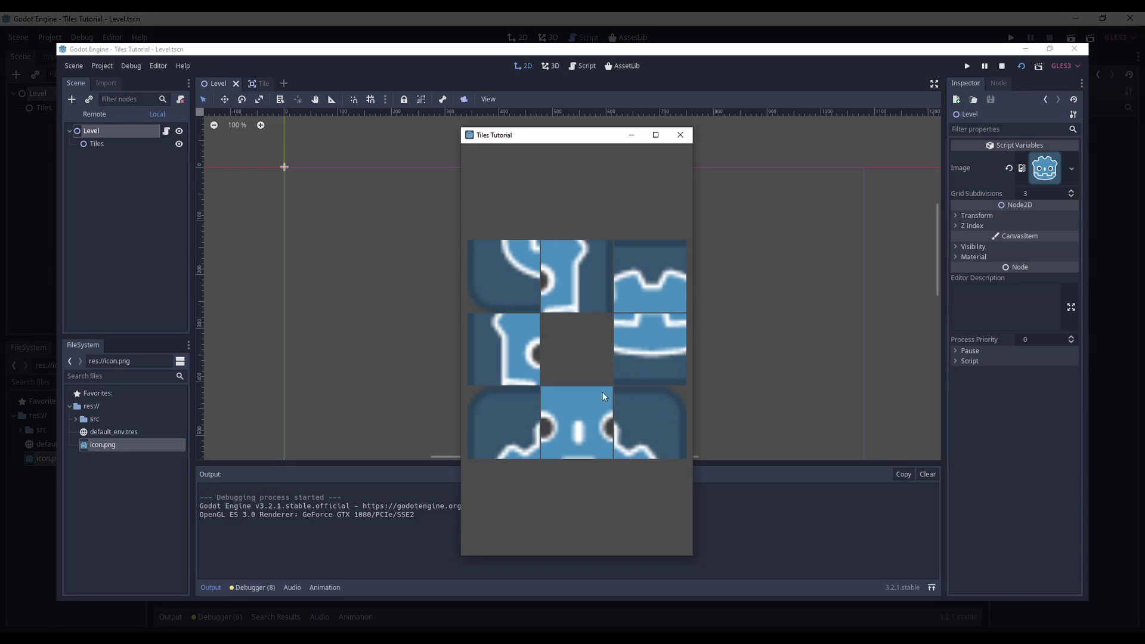
left_click(602, 392)
left_click(627, 338)
left_click(631, 403)
left_click(634, 352)
left_click(635, 288)
left_click(563, 280)
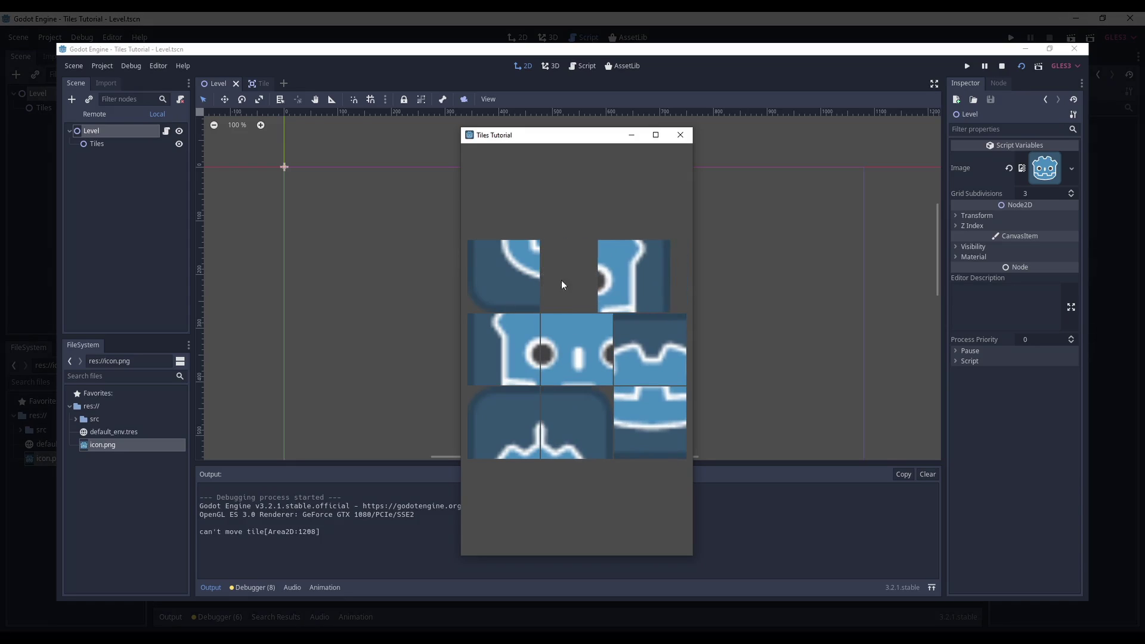
left_click(513, 280)
left_click(511, 348)
left_click(554, 364)
left_click(546, 417)
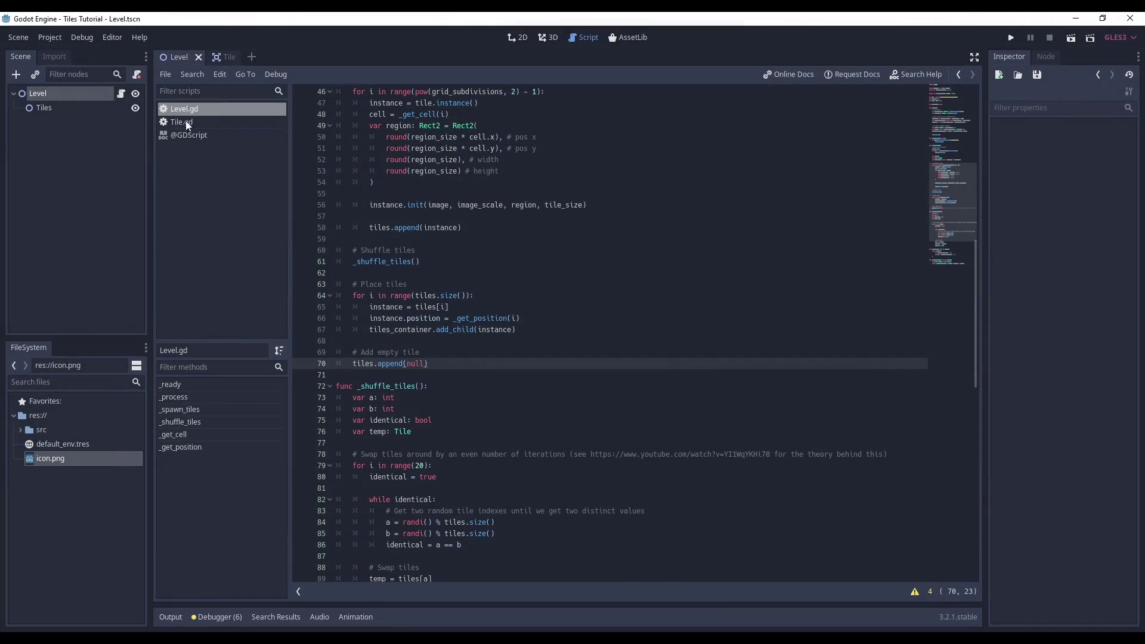
- In Tile.gd, declare 'signal tile_clicked' below the class name line
left_click(205, 122)
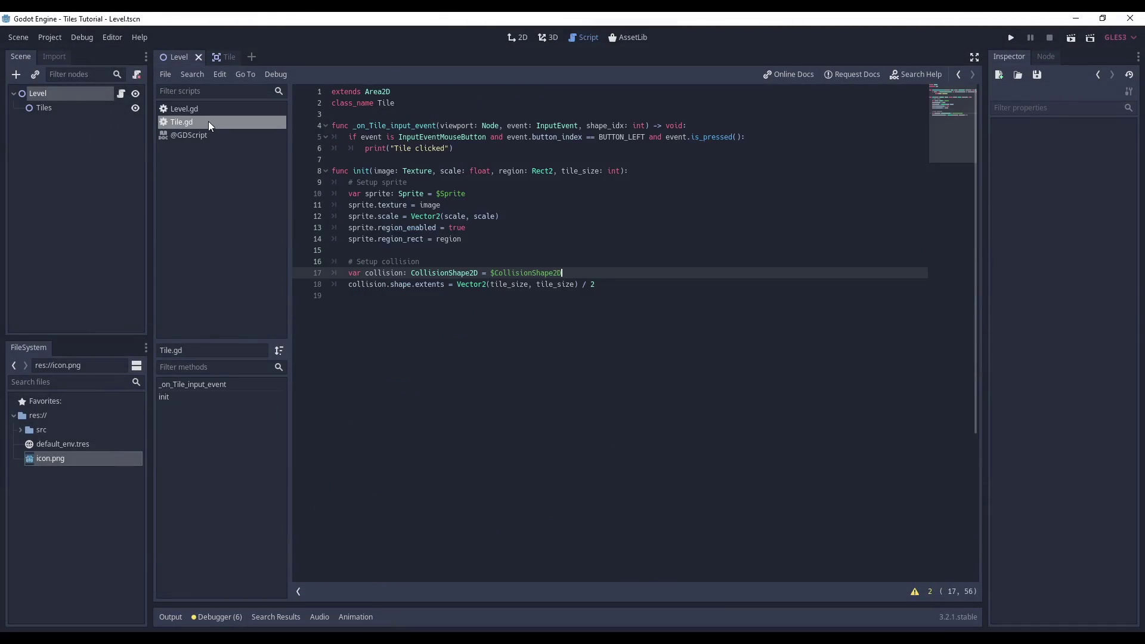
left_click(408, 103)
key("Return")
key("Return")
type("signal ")
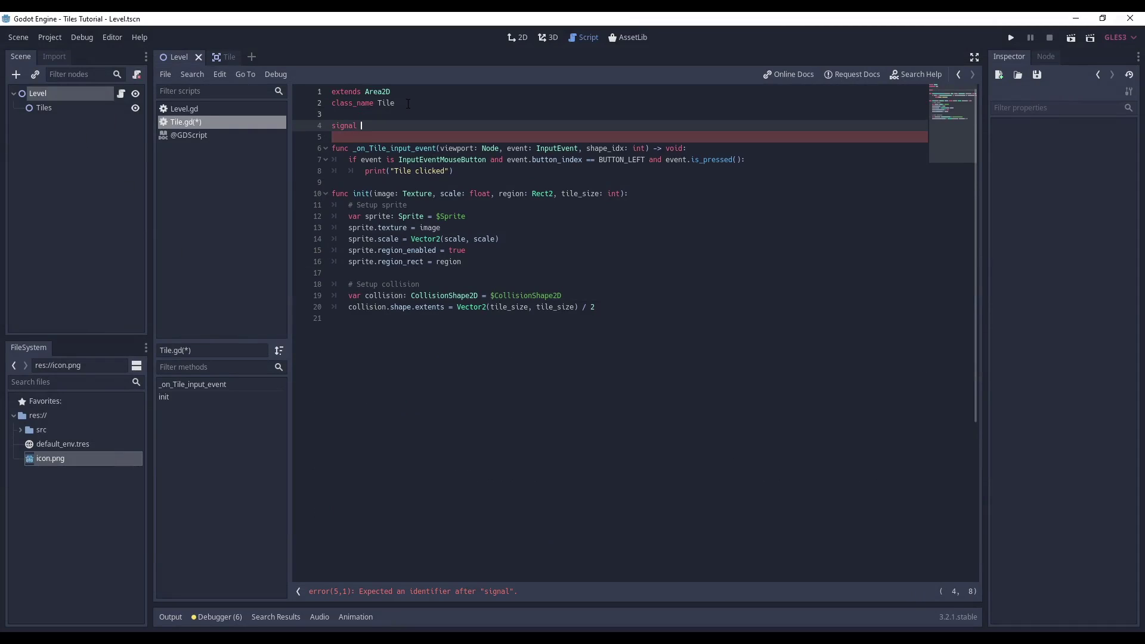
type("tile_clicked")
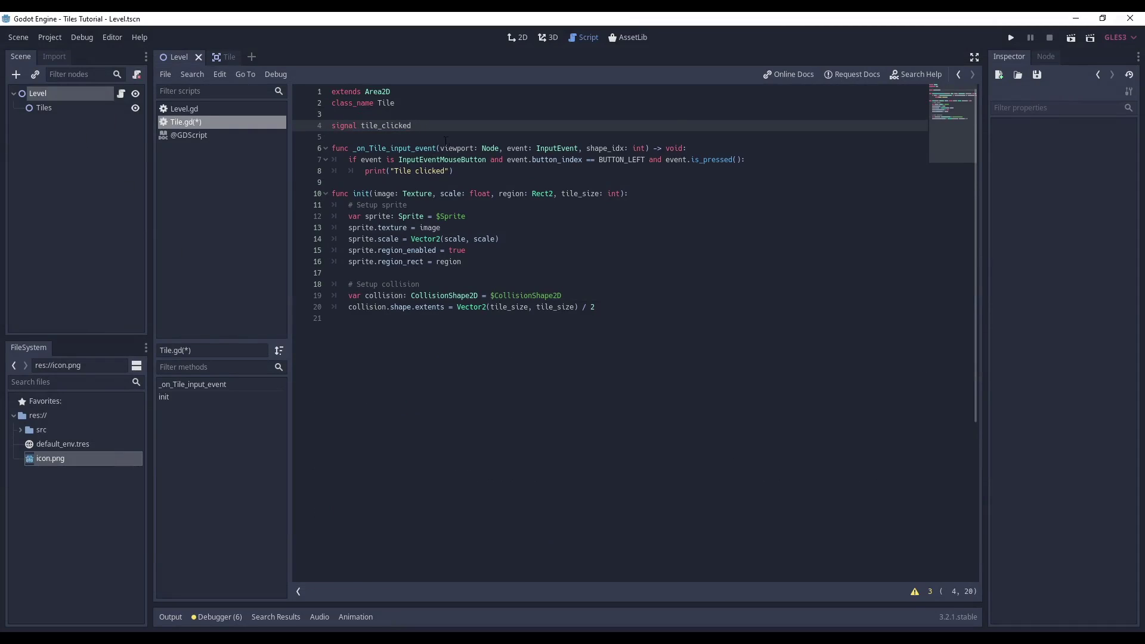
- Replace the print call with emit_signal("tile_clicked", self), save Tile.gd, and return to Level.gd
left_click(474, 169)
key("shift+Home")
type("emi")
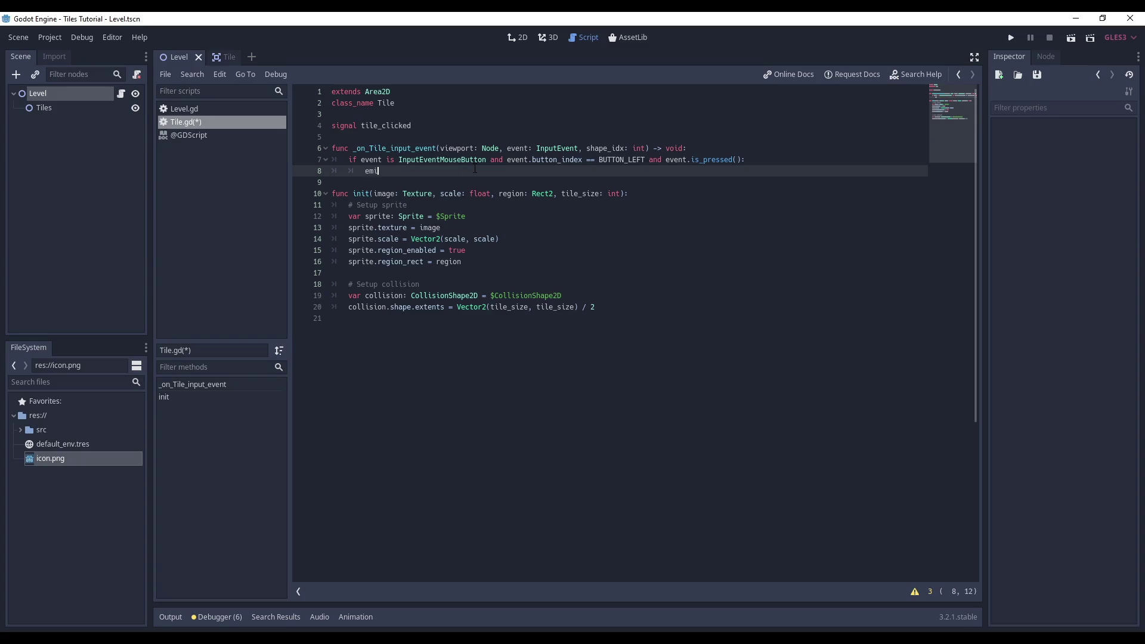
type("t_signal(\"tile")
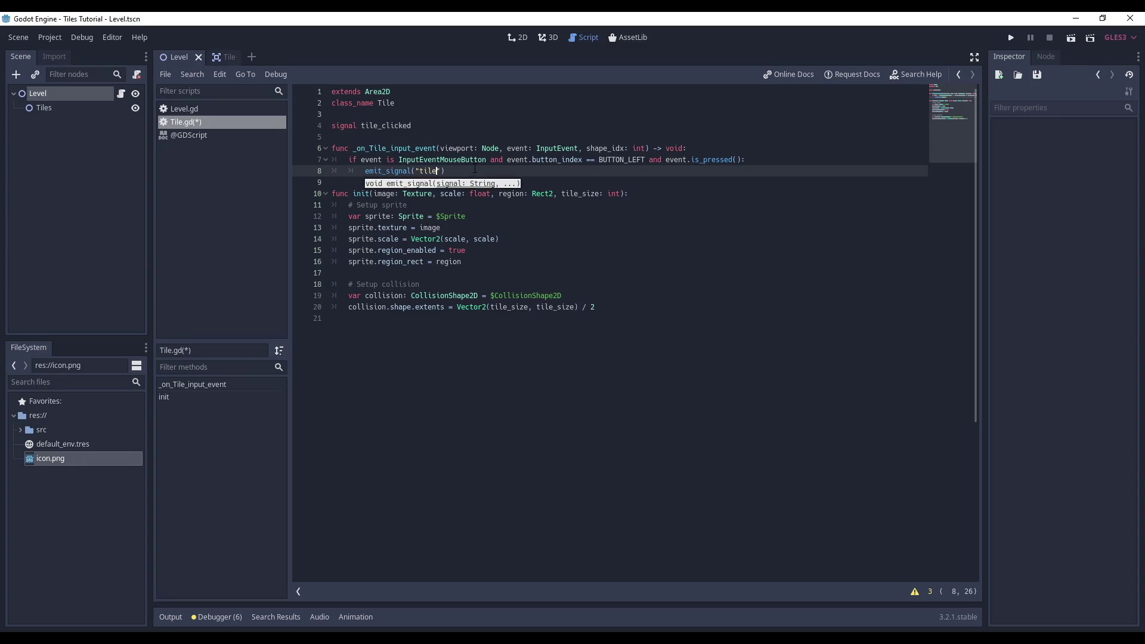
type("_clicked\",")
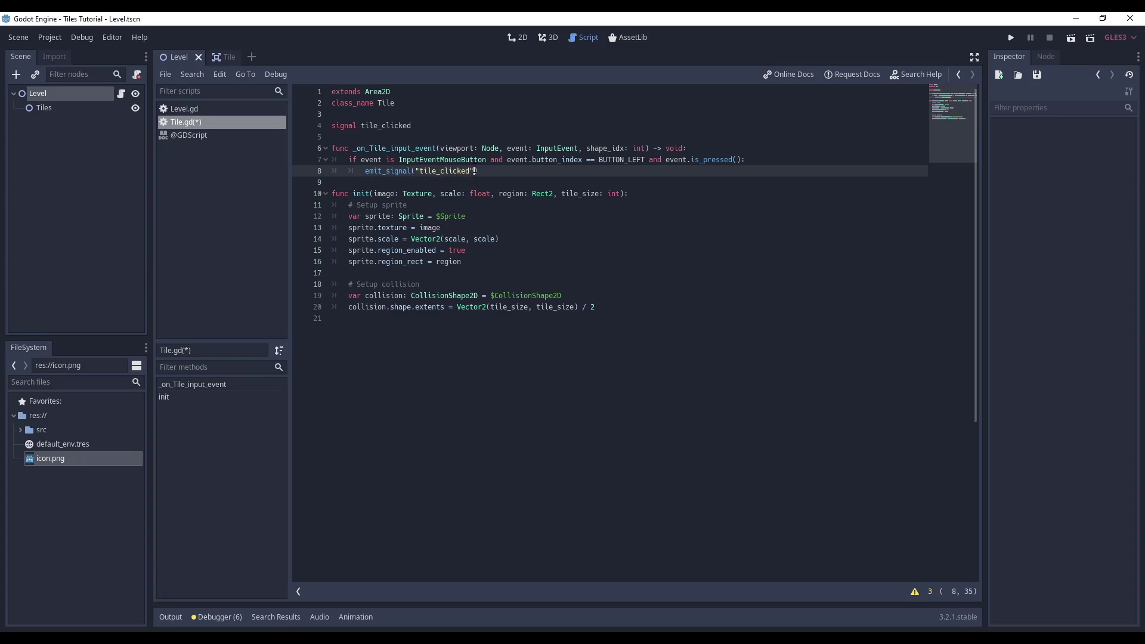
type(" self)")
key("ctrl+s")
left_click(206, 108)
- Below instance.init, add instance.connect("tile_clicked", self, "_handle_tile_click")
left_click(613, 199)
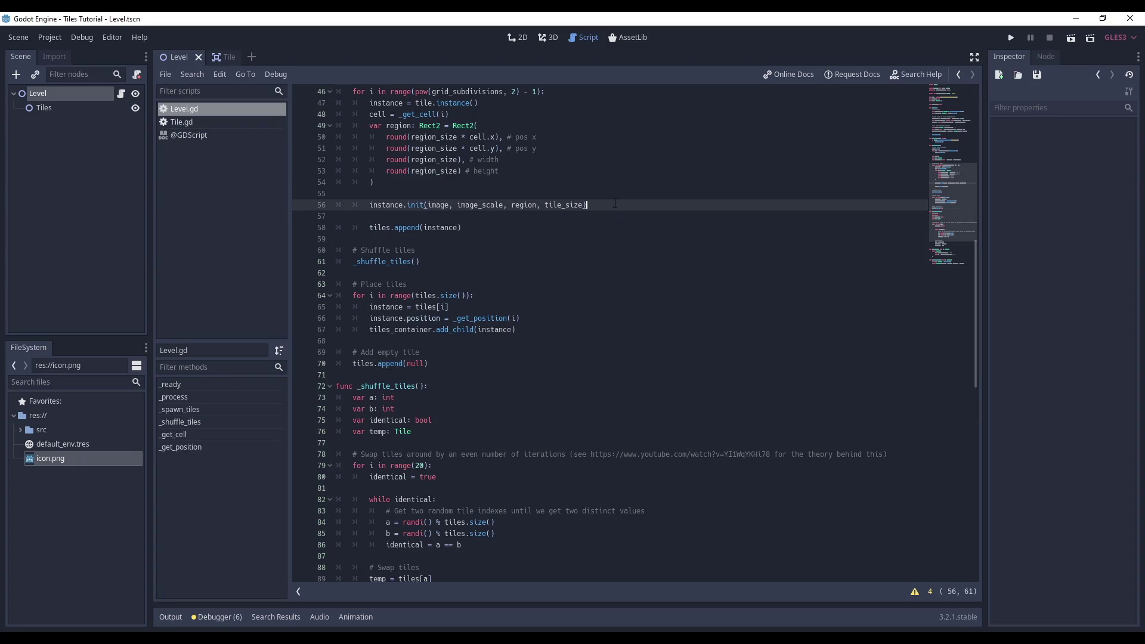
key("Return")
type("instance.")
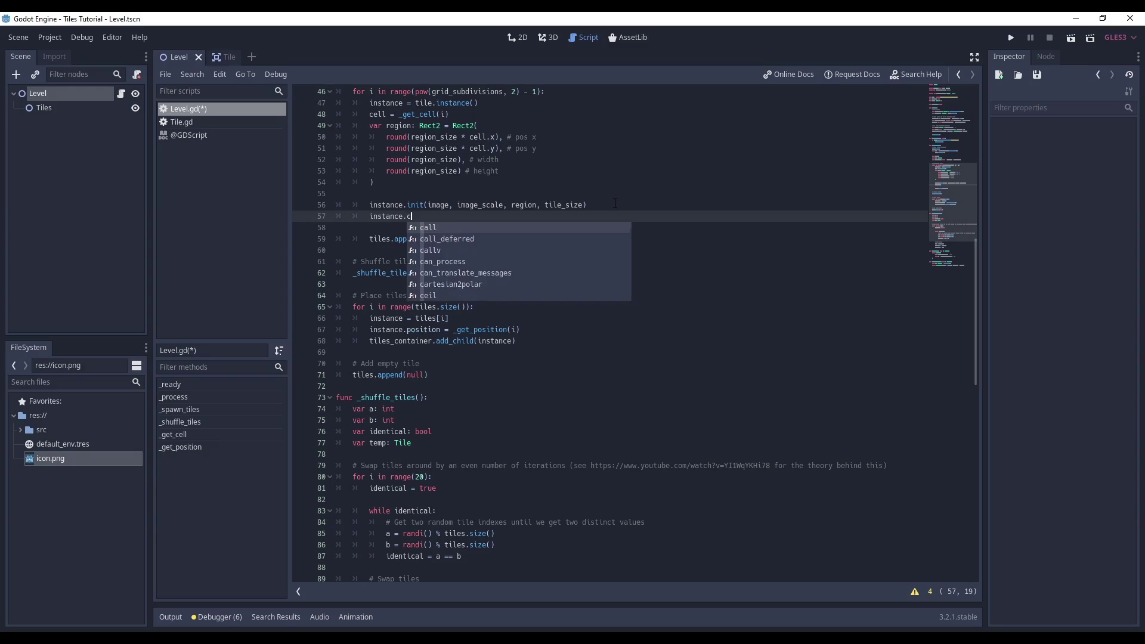
type("connect(tile")
key("Return")
type(",")
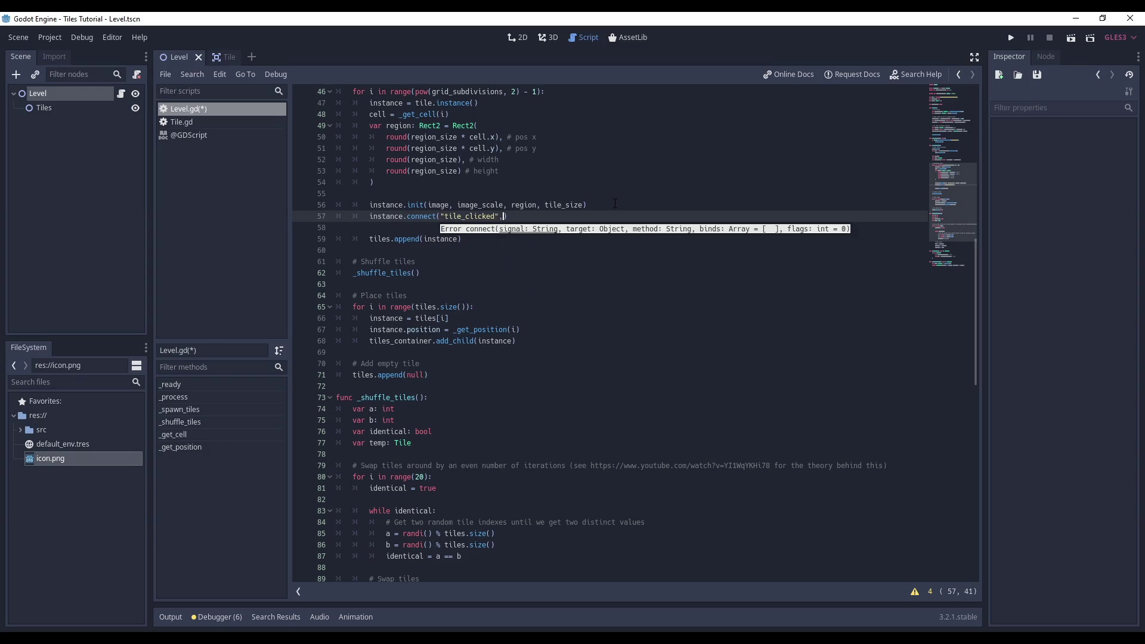
type(" self, \"_han")
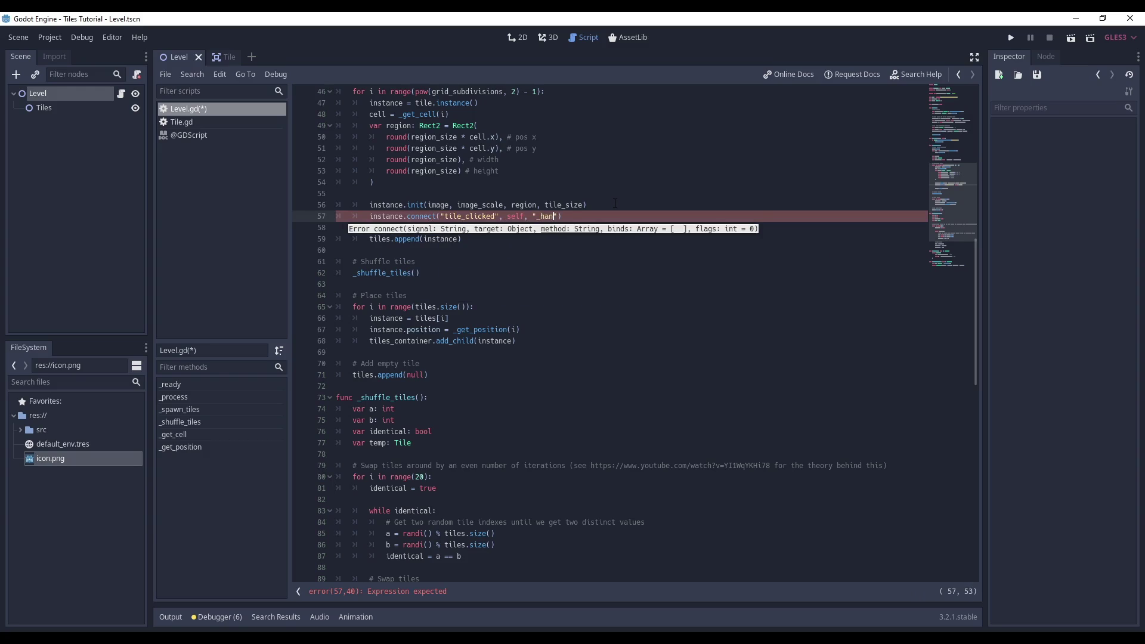
type("dle_tile_click")
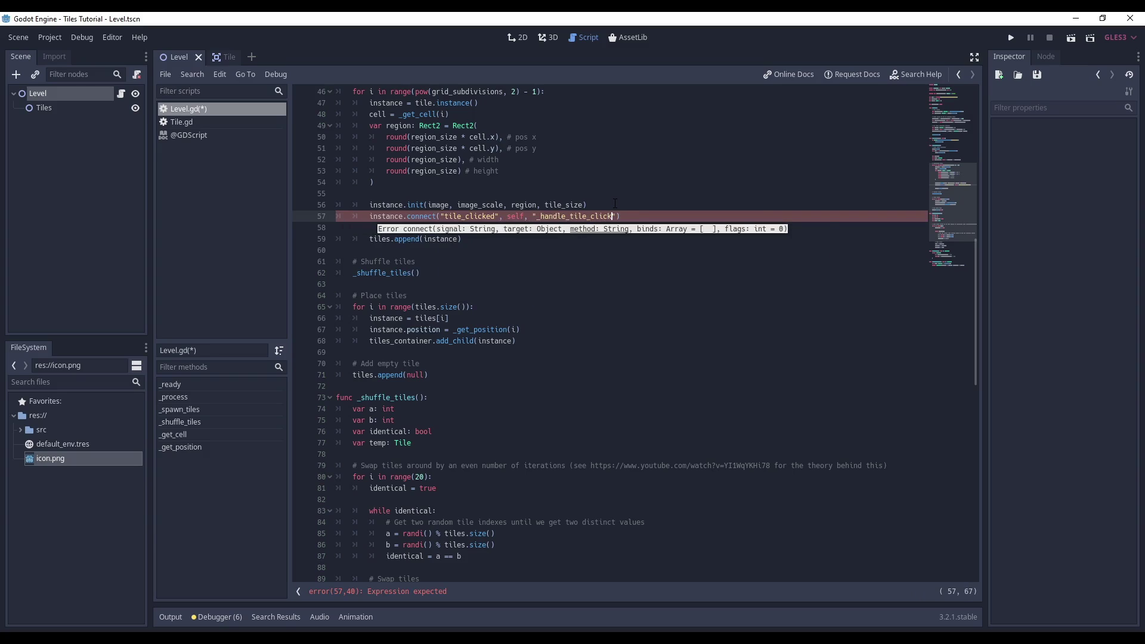
key("End")
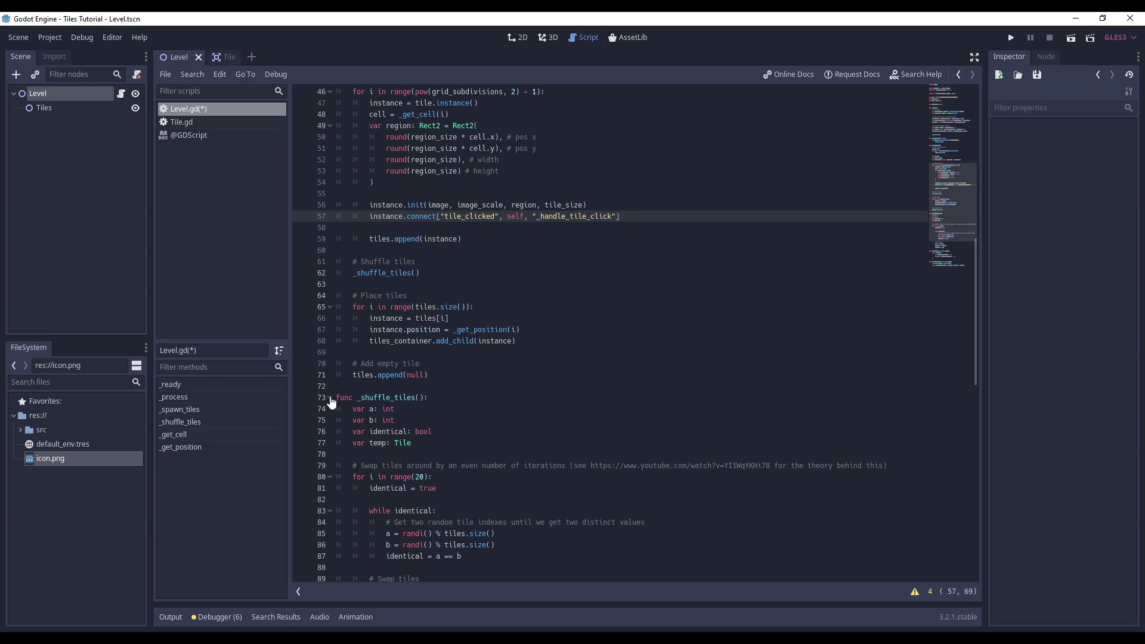
- Fold the _shuffle_tiles, _get_cell and _get_position functions
left_click(331, 397)
left_click(330, 421)
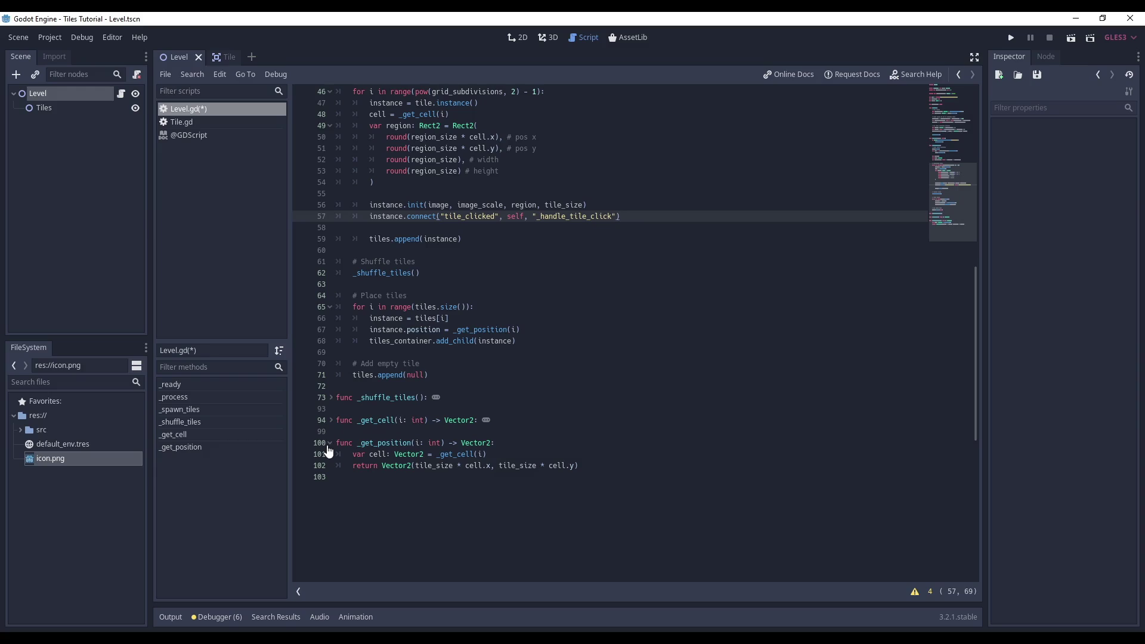
left_click(330, 443)
- Add func _handle_tile_click(active_tile: Tile) with tile_index and empty_index found via tiles.find
left_click(366, 459)
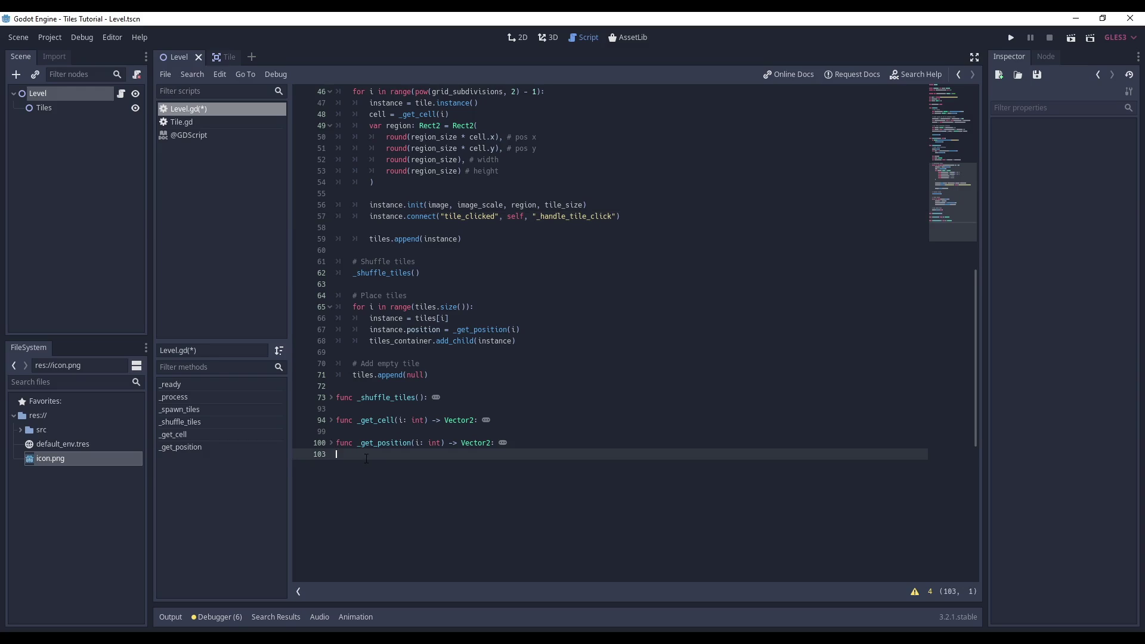
key("Return")
type("func _handle_")
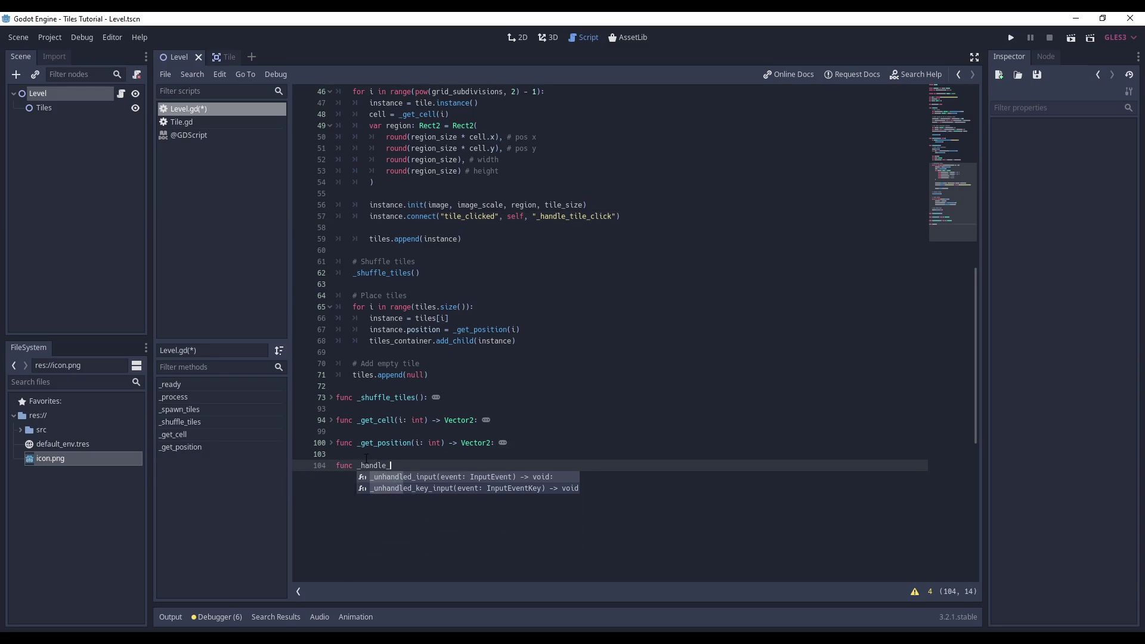
type("tile_click(ac")
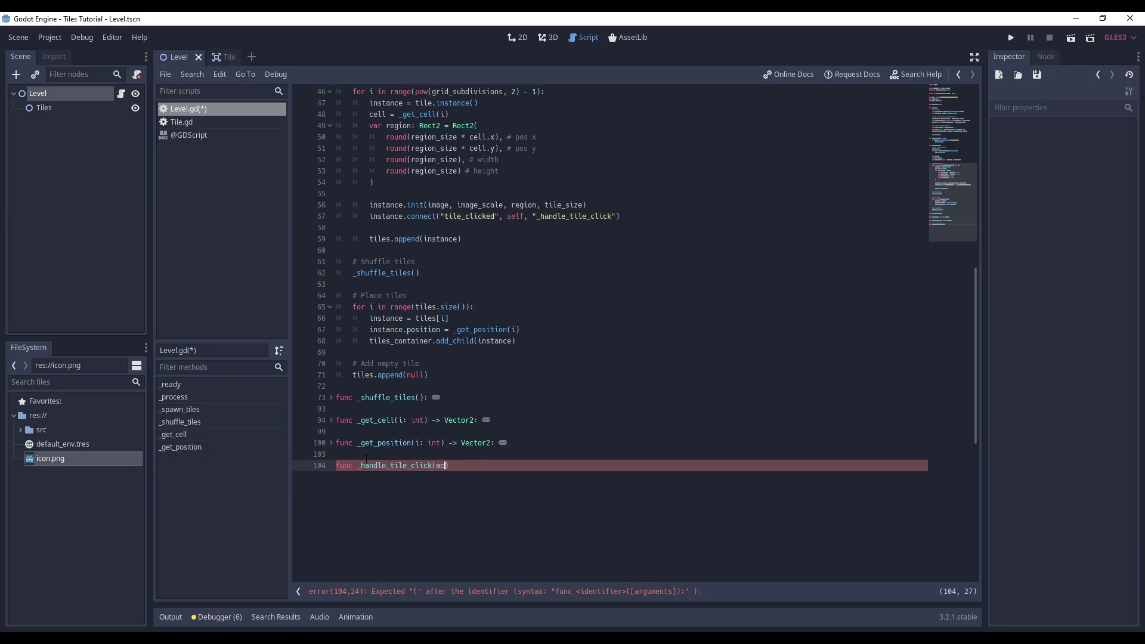
type("tive_tile: Ti")
type("le)")
key("Return")
type("var t")
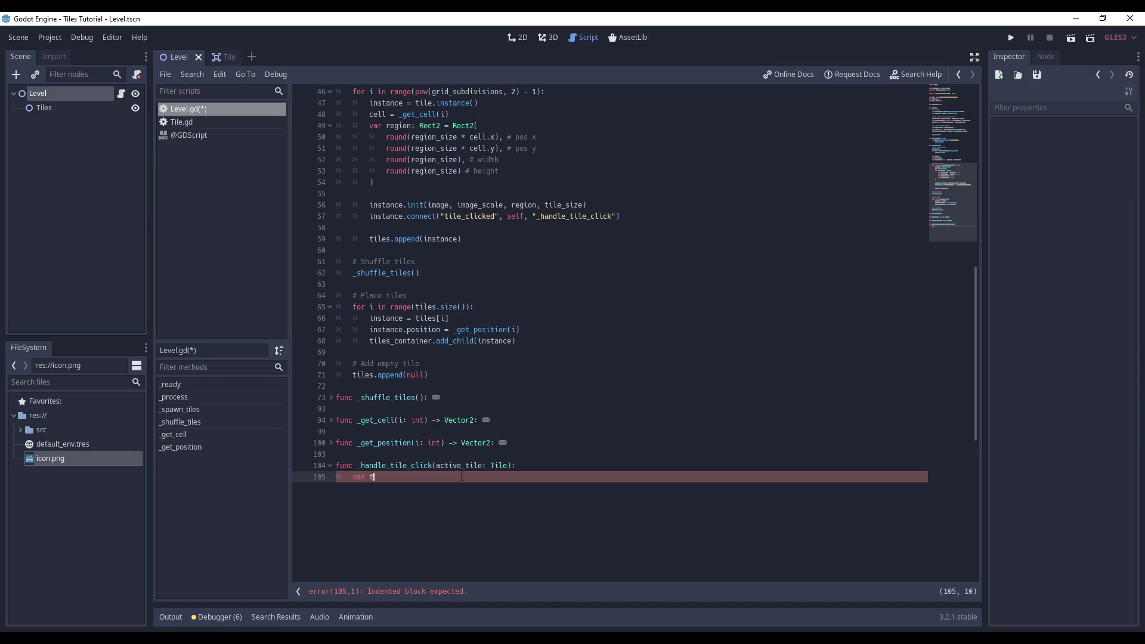
type("ile_index: in")
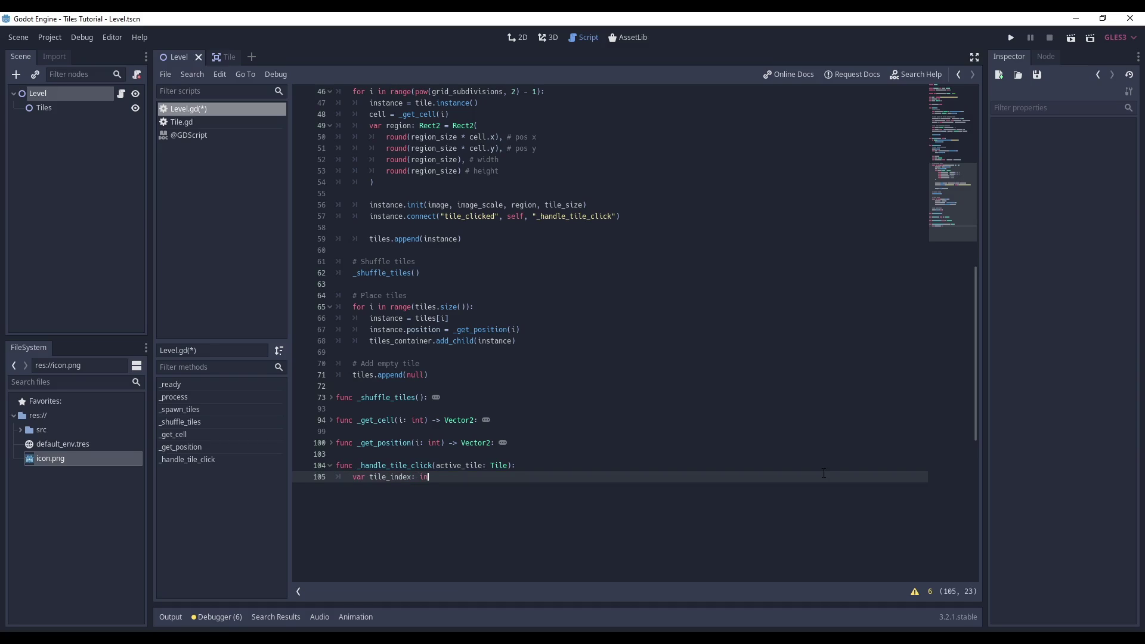
type("t = tiles.")
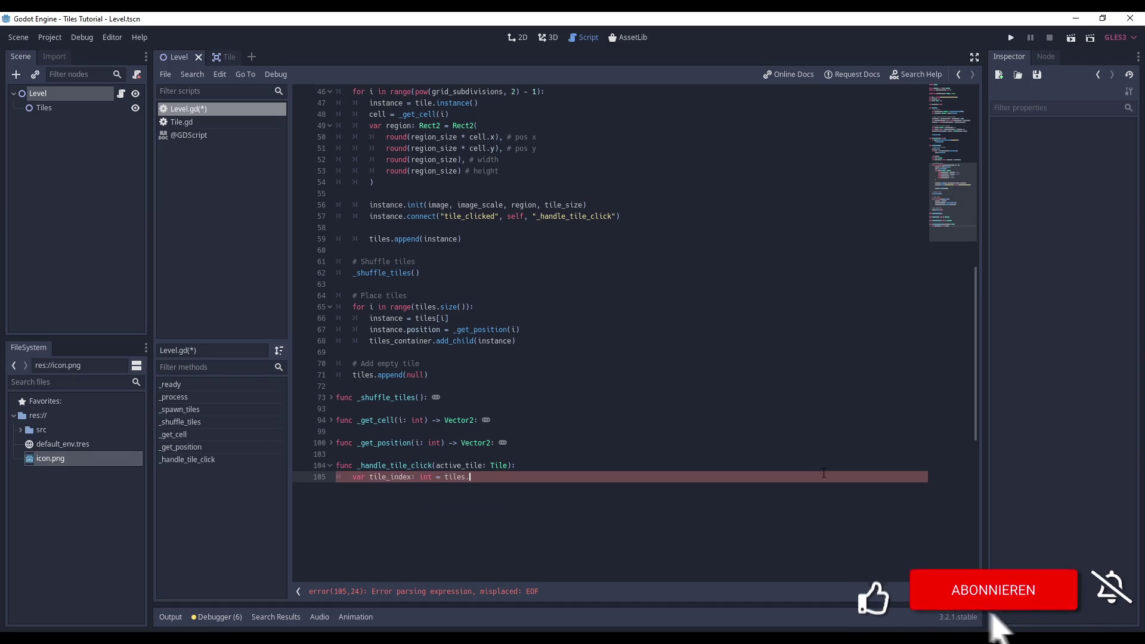
type("find(active_tile)")
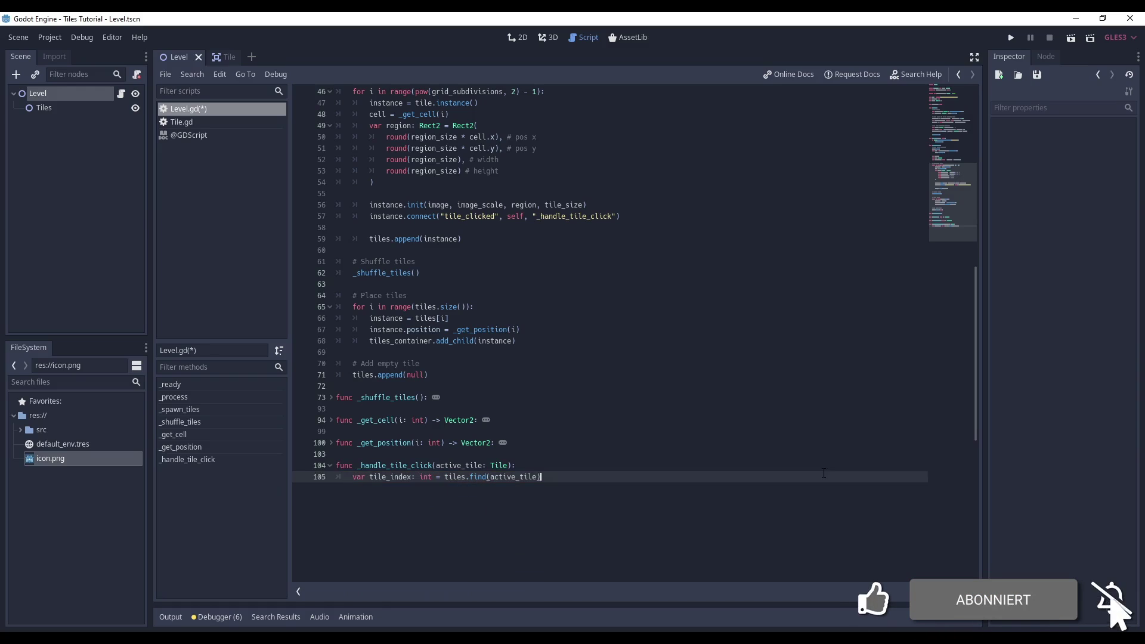
key("Return")
type("var empty_")
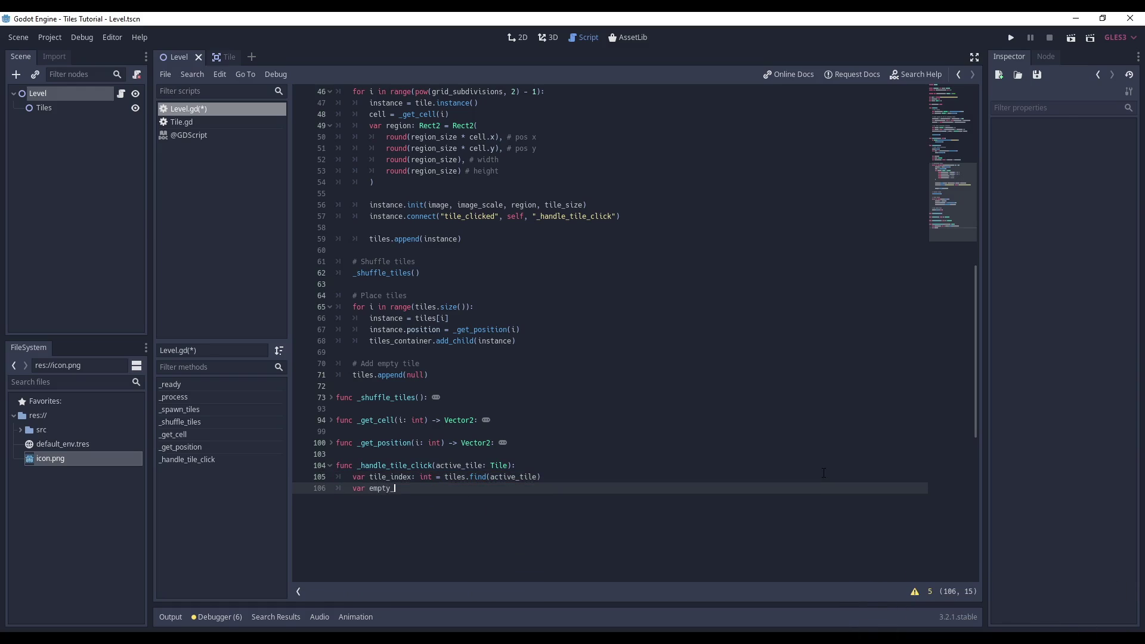
type("index: int")
type(" = tiles.find")
type("(null")
key("Return")
key("Return")
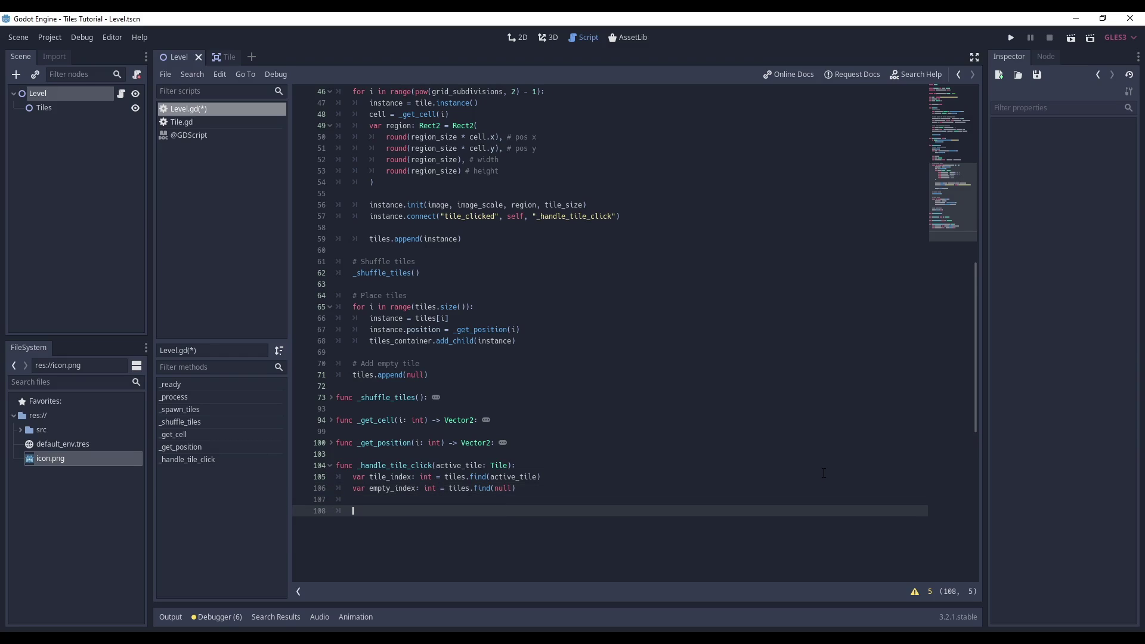
- Add an empty-space comment and an if _can_move(tile_index, empty_index) branch printing "can move tile"
scroll(824, 473, "down", 5)
type("Che")
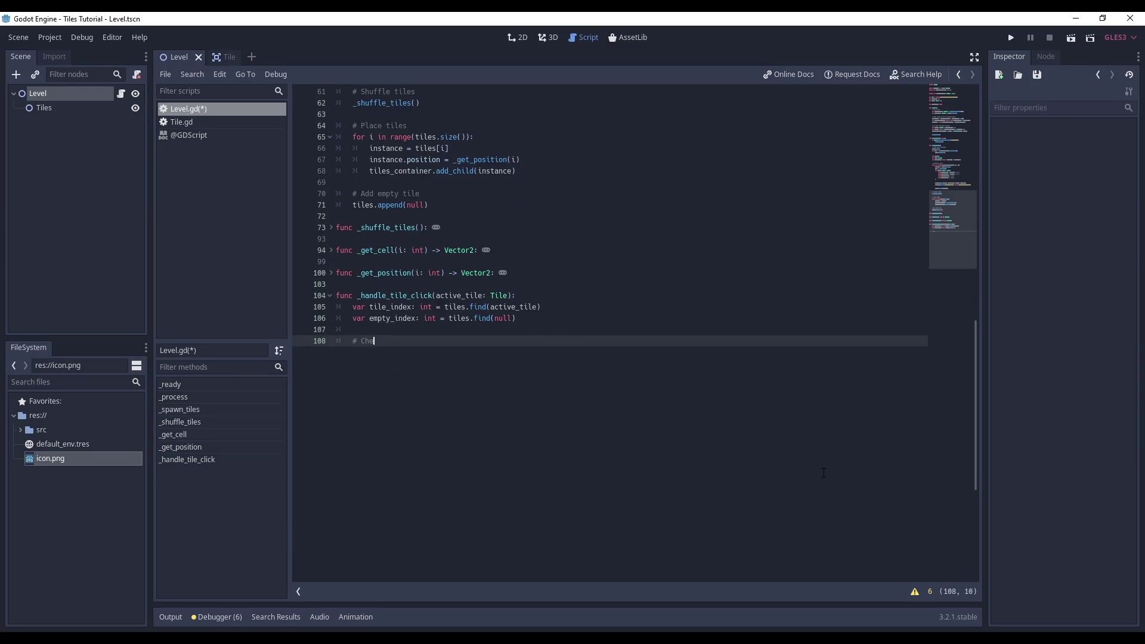
type("ck if tile can move to e")
type("mpty s")
type("pace")
key("Return")
type("if _can")
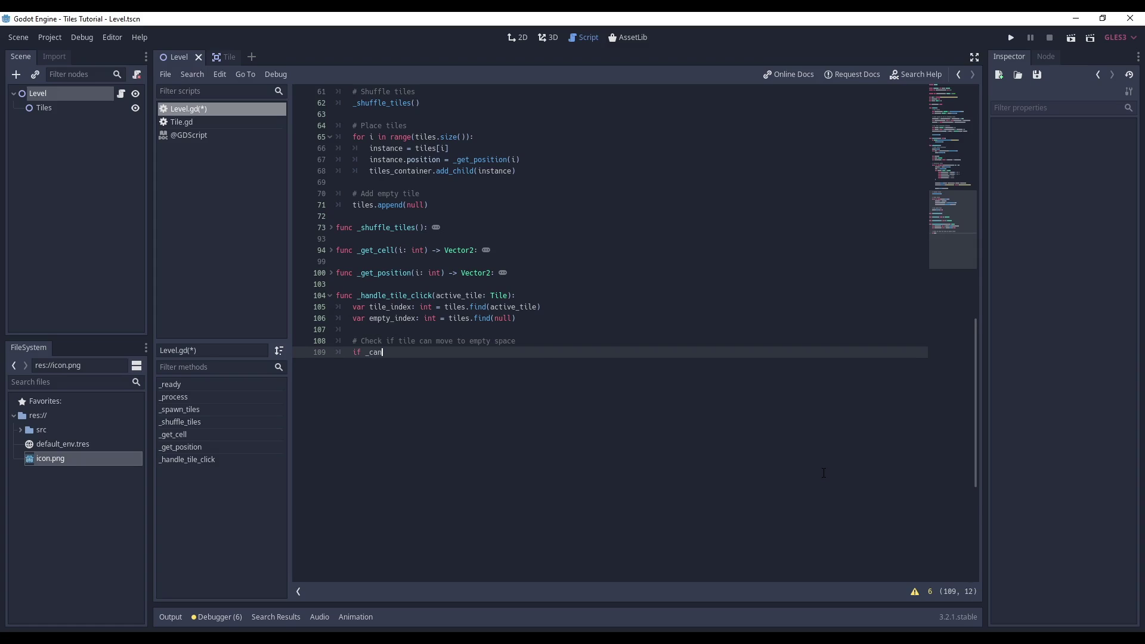
type("_move")
type("(tile_inde")
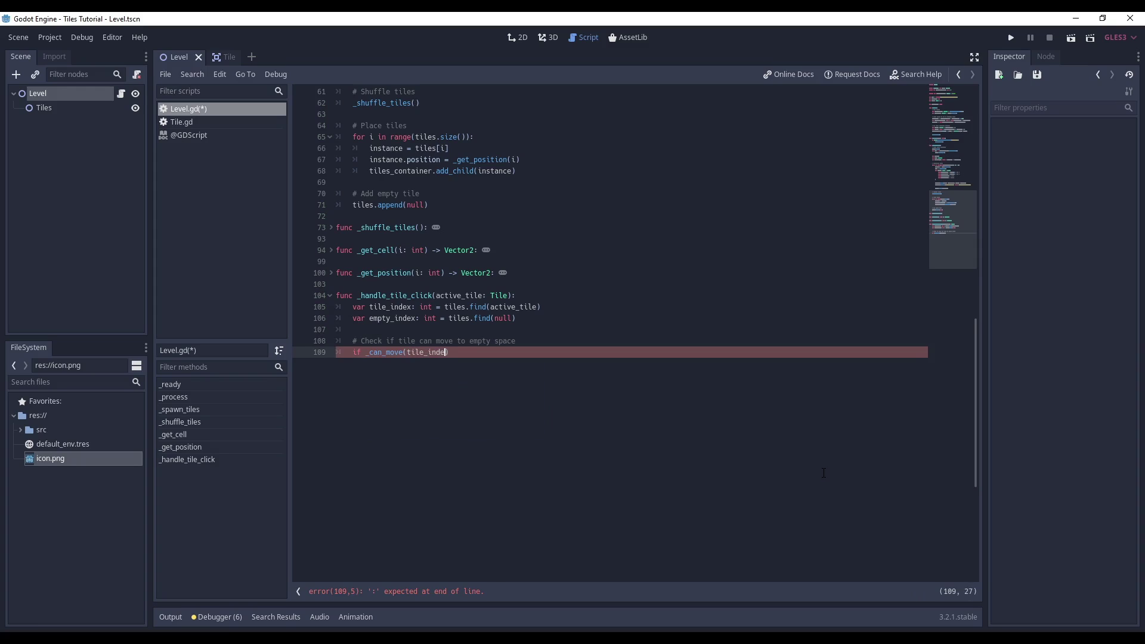
type("x, empty_index")
key("Return")
type("p")
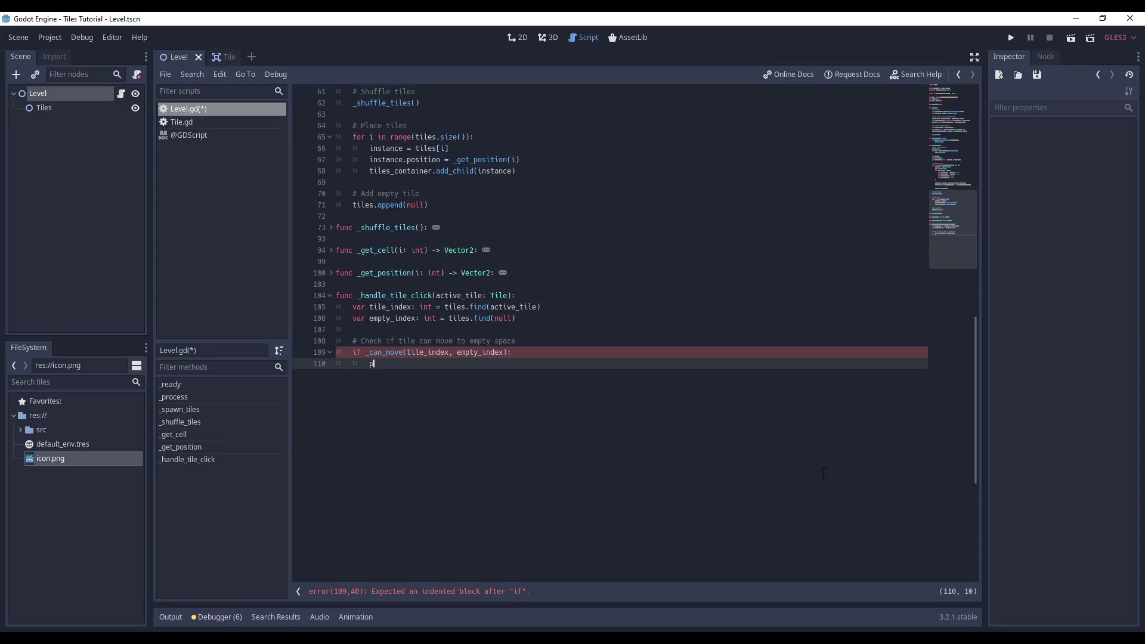
type("rint(\"can mov")
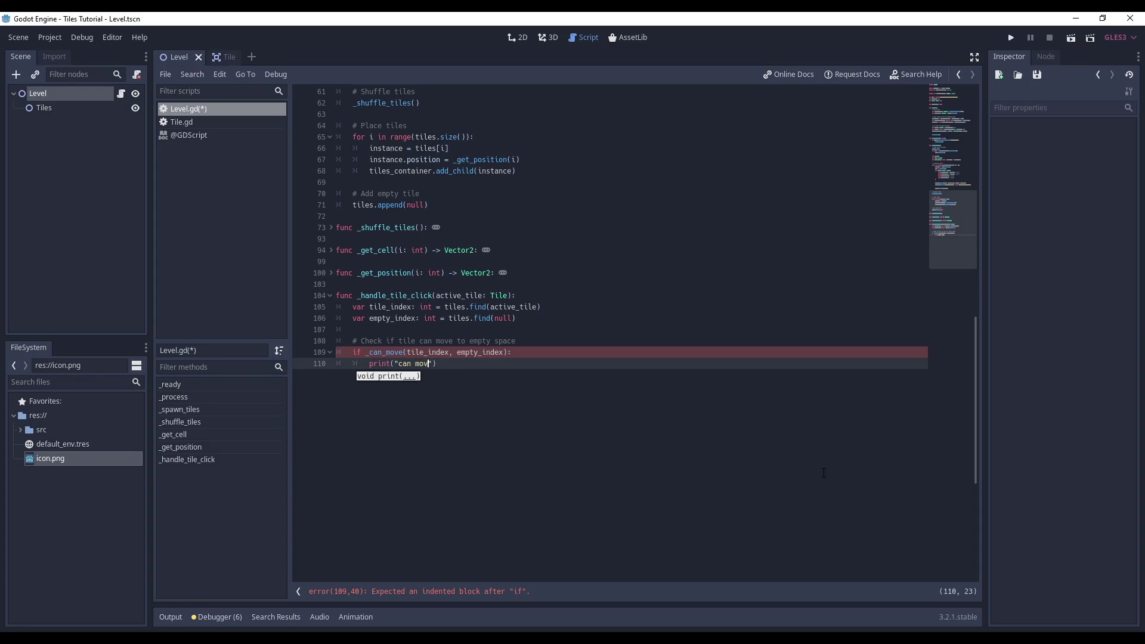
type("e tile\", ac")
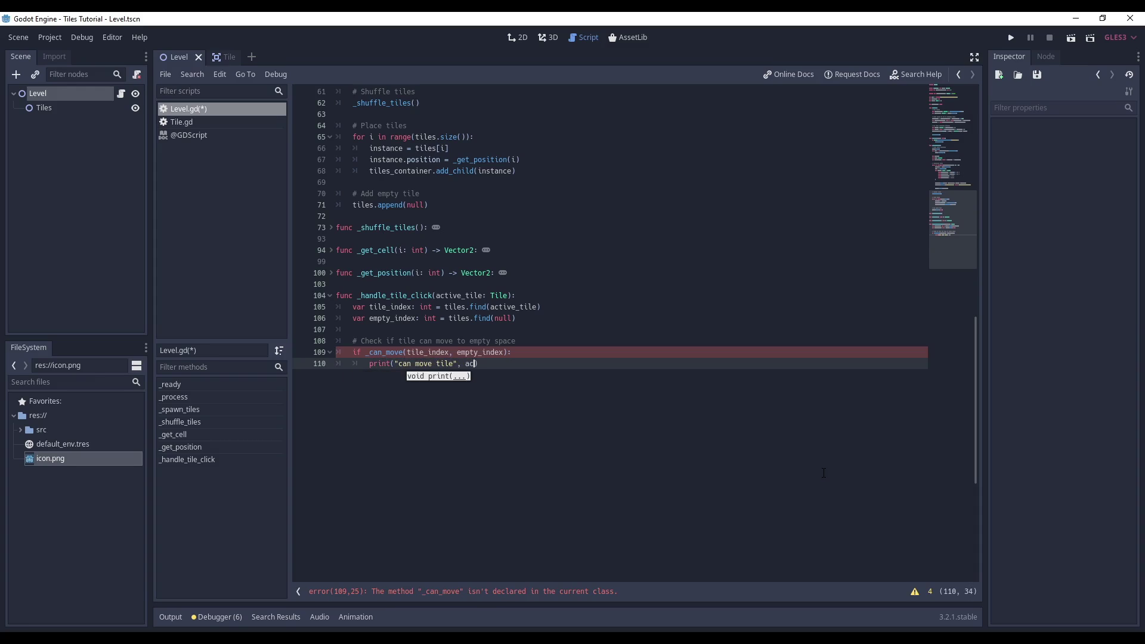
type("tive_tile")
- Add an else branch printing "can't move tile" with active_tile
key("End")
key("Return")
key("BackSpace")
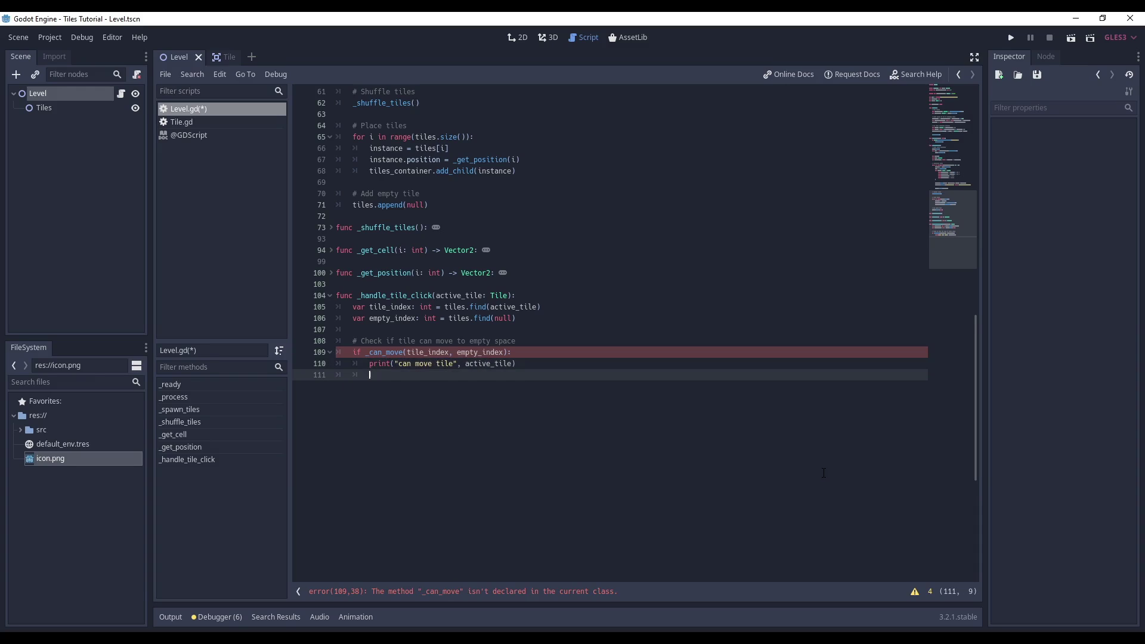
type("else:")
key("Return")
type("print ")
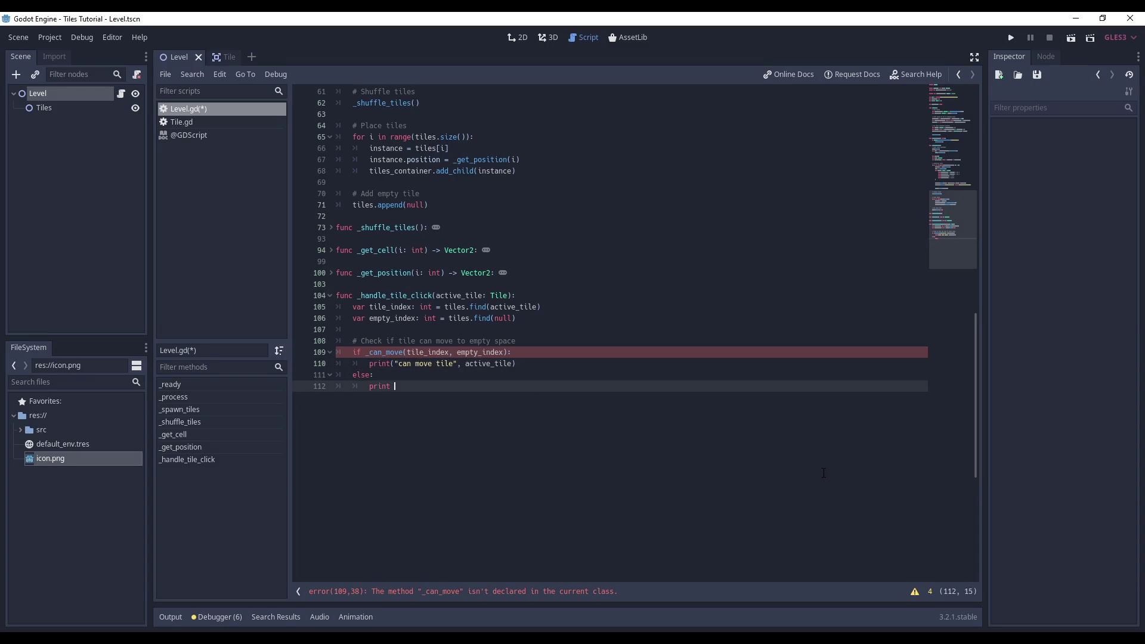
type("an't m")
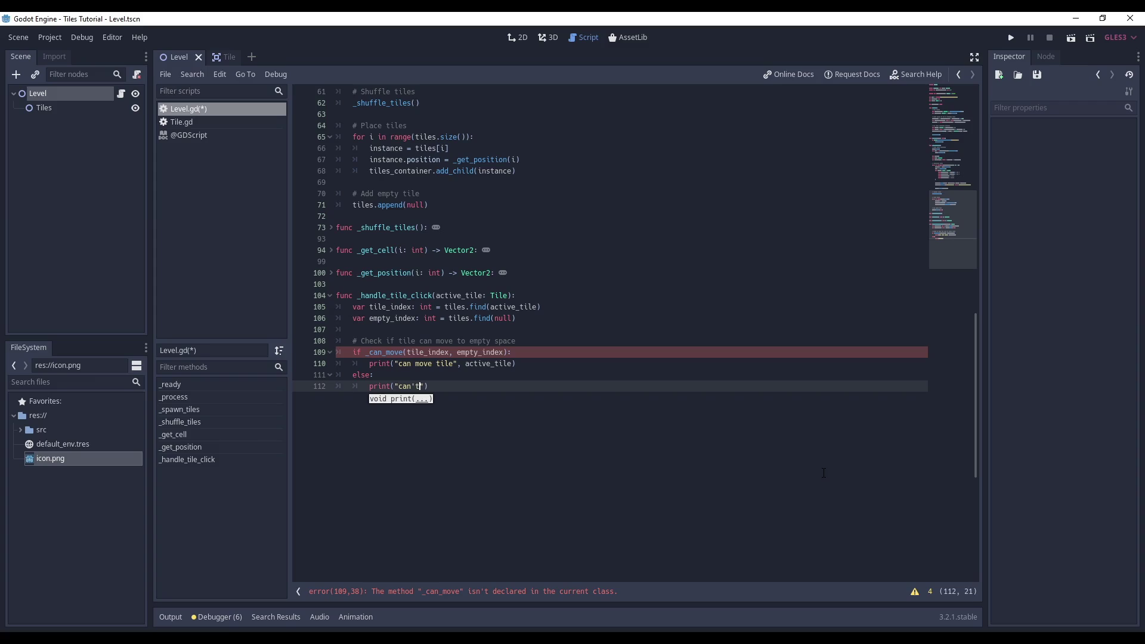
type("ove tile")
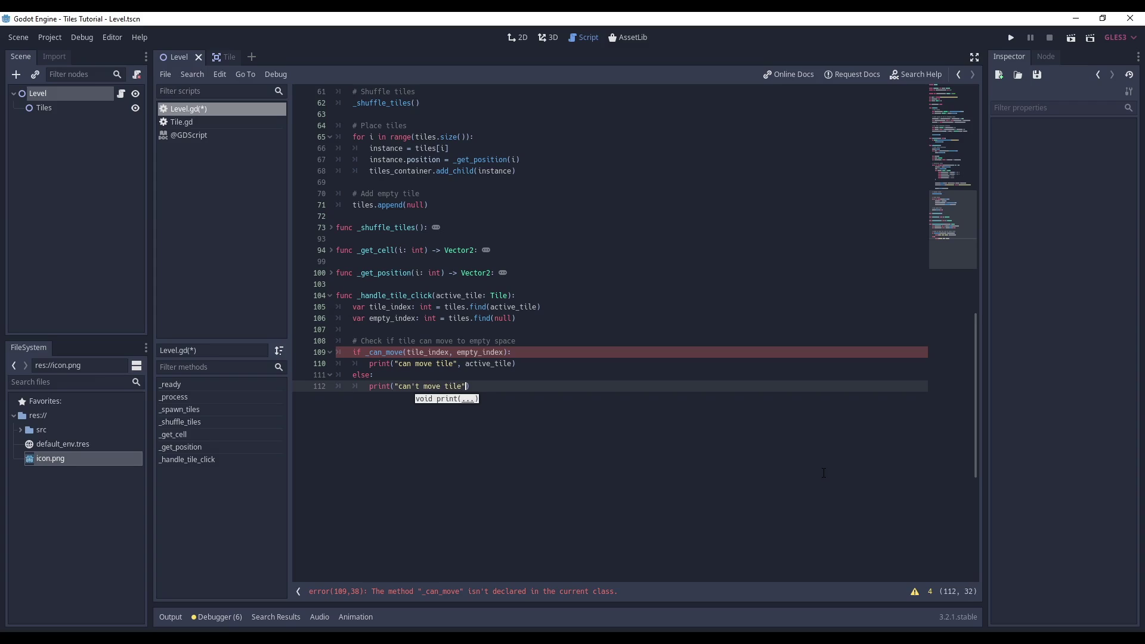
type(", active_tile")
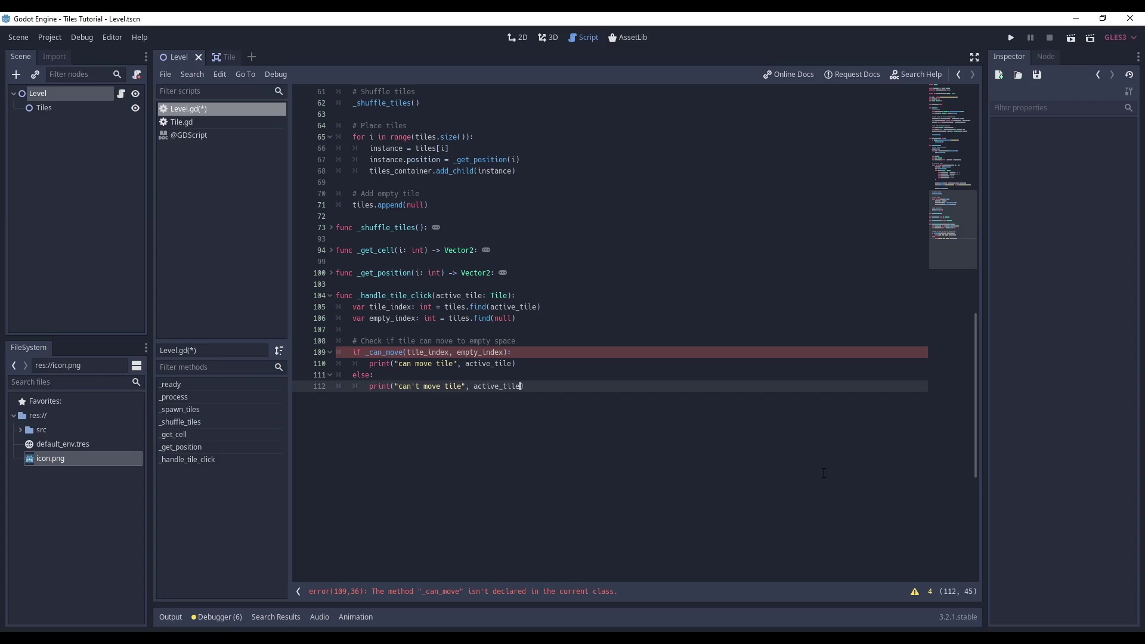
key("Return")
key("BackSpace")
key("BackSpace")
- Add a _can_move(from_index: int, to_index: int) -> bool stub returning false, then run the game
key("Return")
type("func")
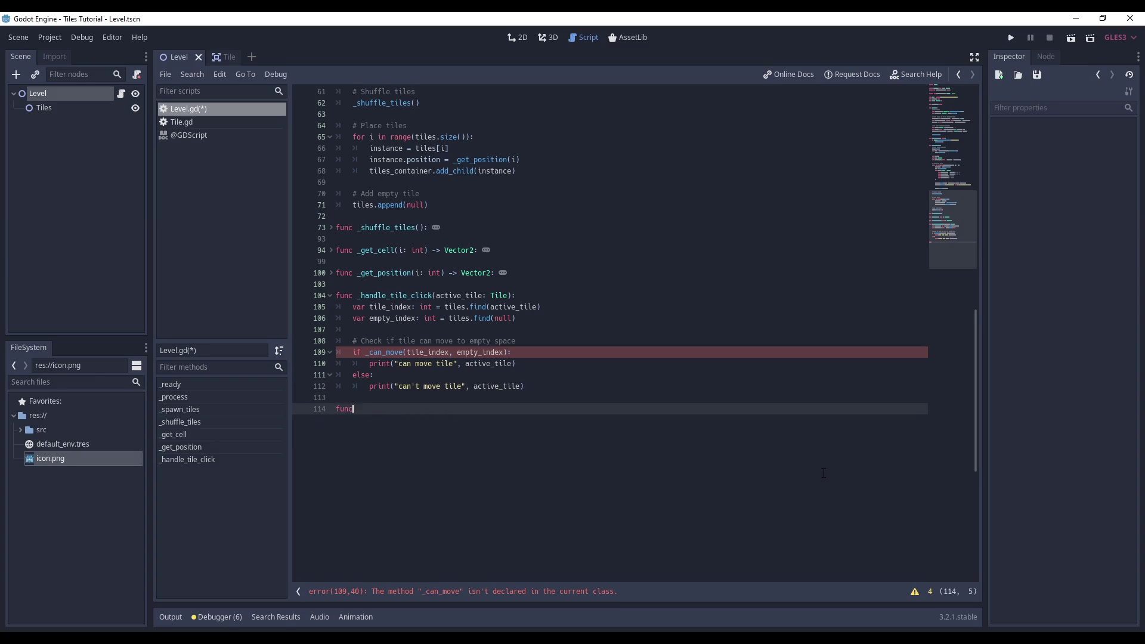
type(" _can_move(f")
type("rom_index: in")
type("t, to_index: ")
type("int) -> b")
type("ool:")
key("Return")
type("return fa")
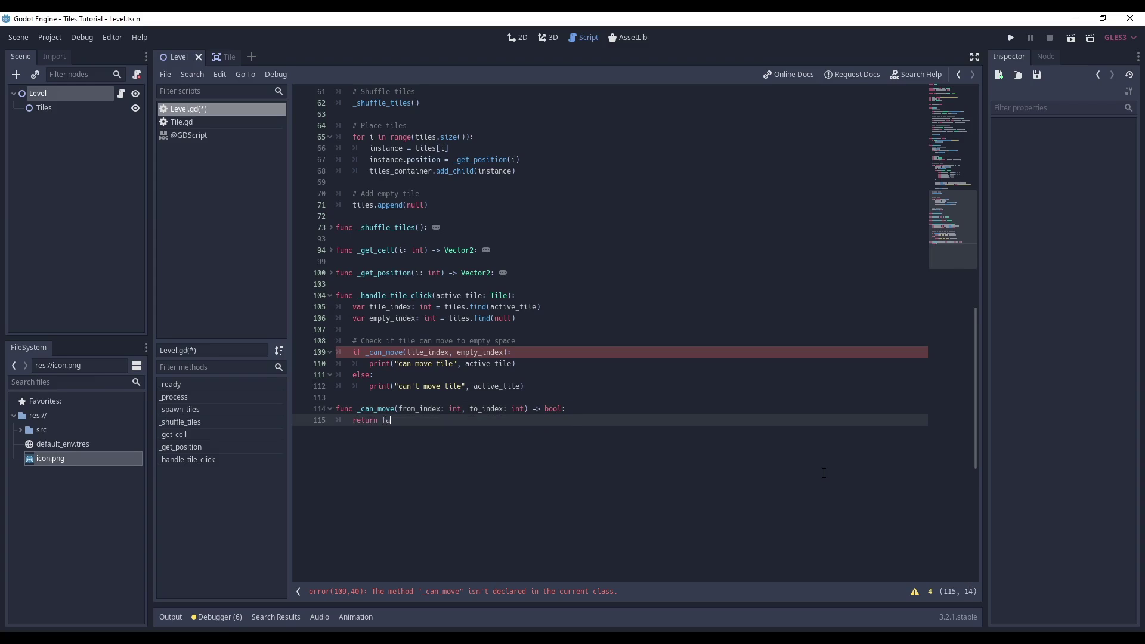
type("lse")
key("F5")
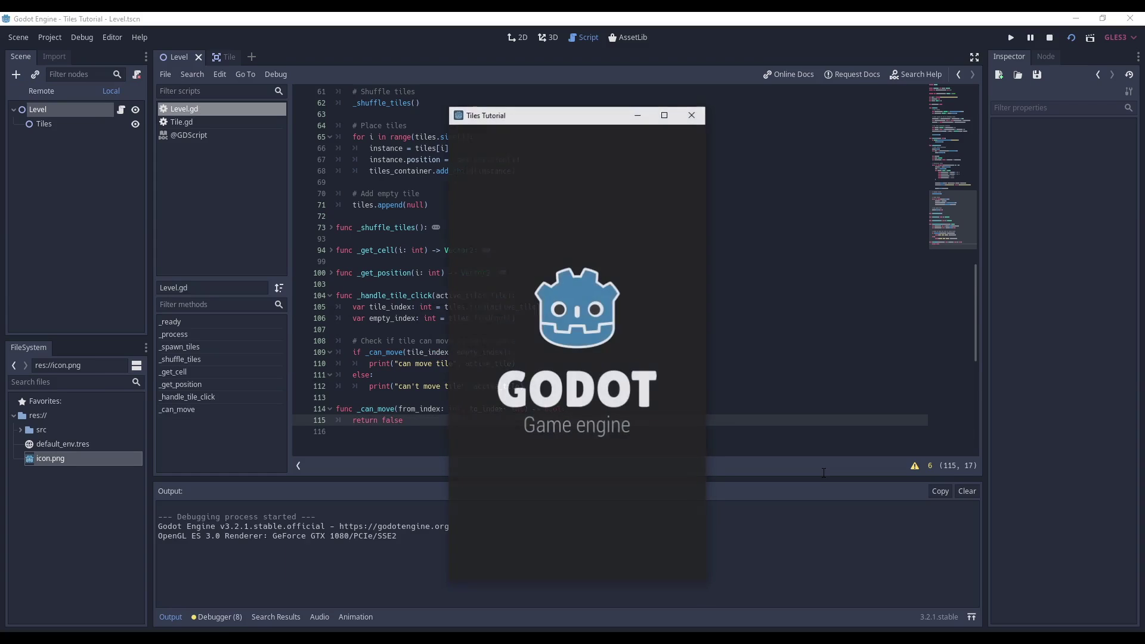
- Click eight tiles, each printing "can't move tile" in the Output, then close the game
left_click(649, 370)
left_click(568, 361)
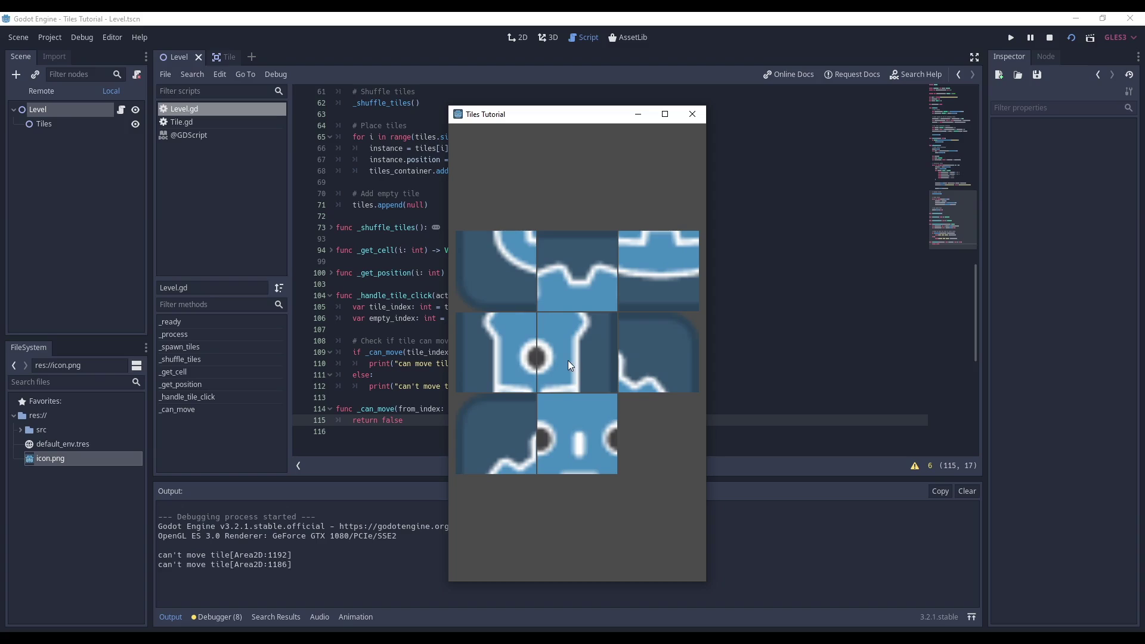
left_click(578, 280)
left_click(626, 288)
left_click(577, 436)
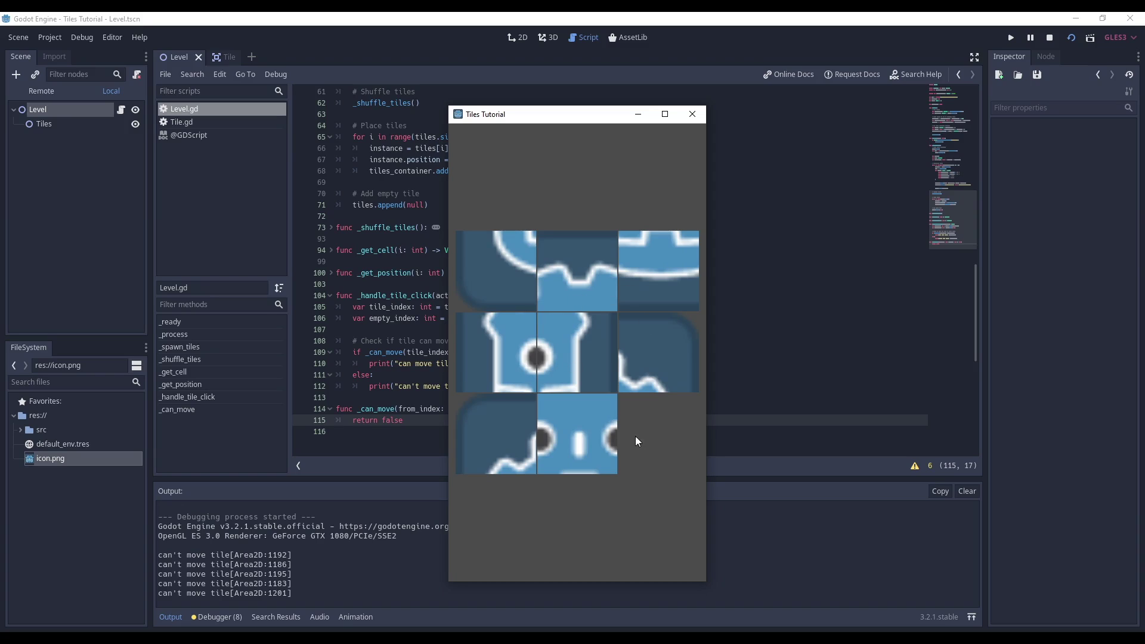
left_click(496, 435)
left_click(522, 369)
left_click(591, 289)
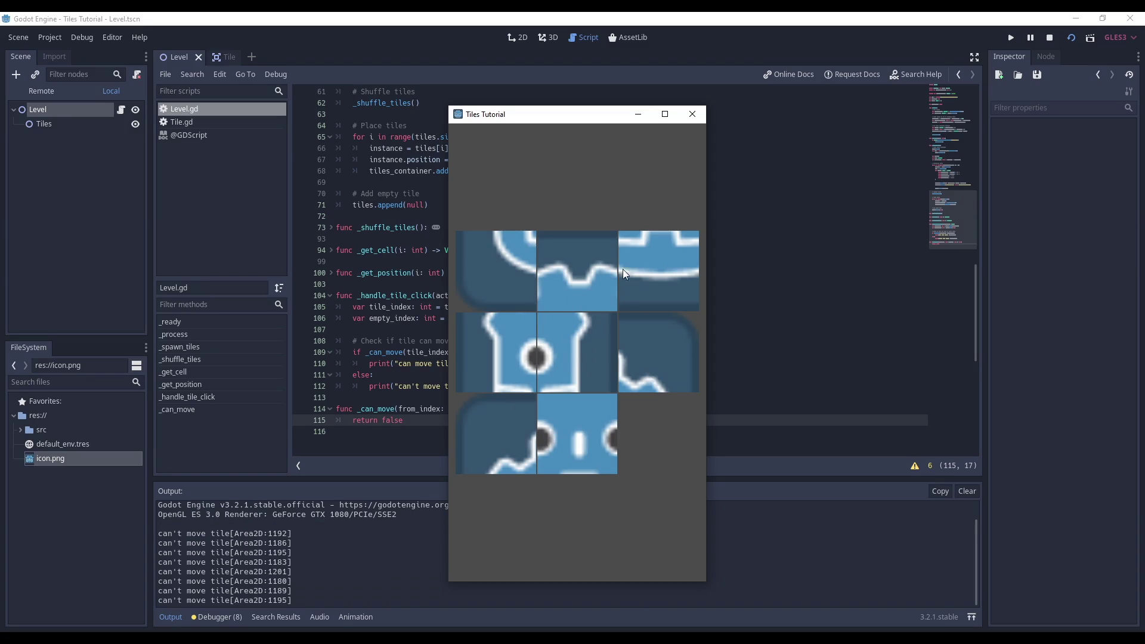
left_click(696, 116)
- Hide the Output panel and add a '# Check horizontal' same-row condition using _get_cell(...).y in _can_move
left_click(177, 615)
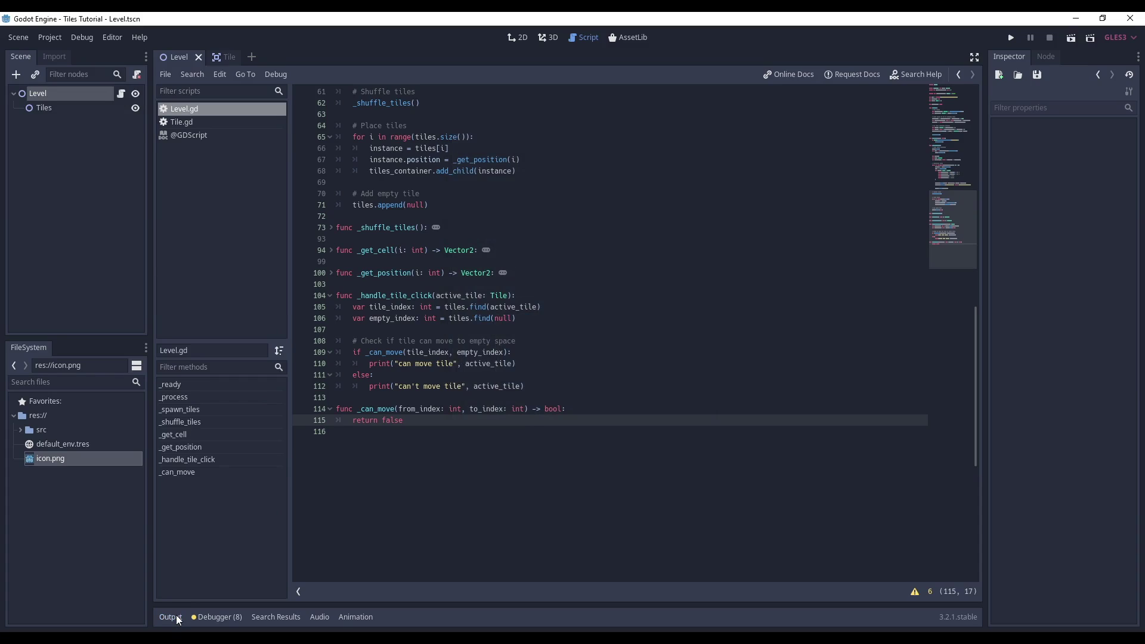
key("Home")
key("Return")
key("Return")
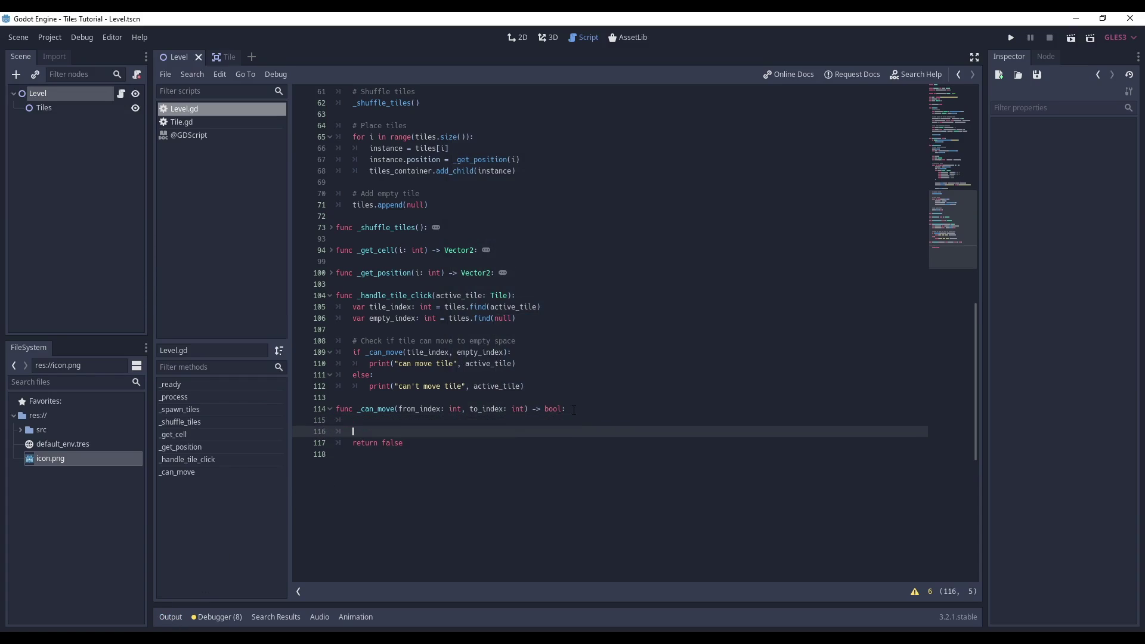
key("Up")
key("Up")
type("# Check ")
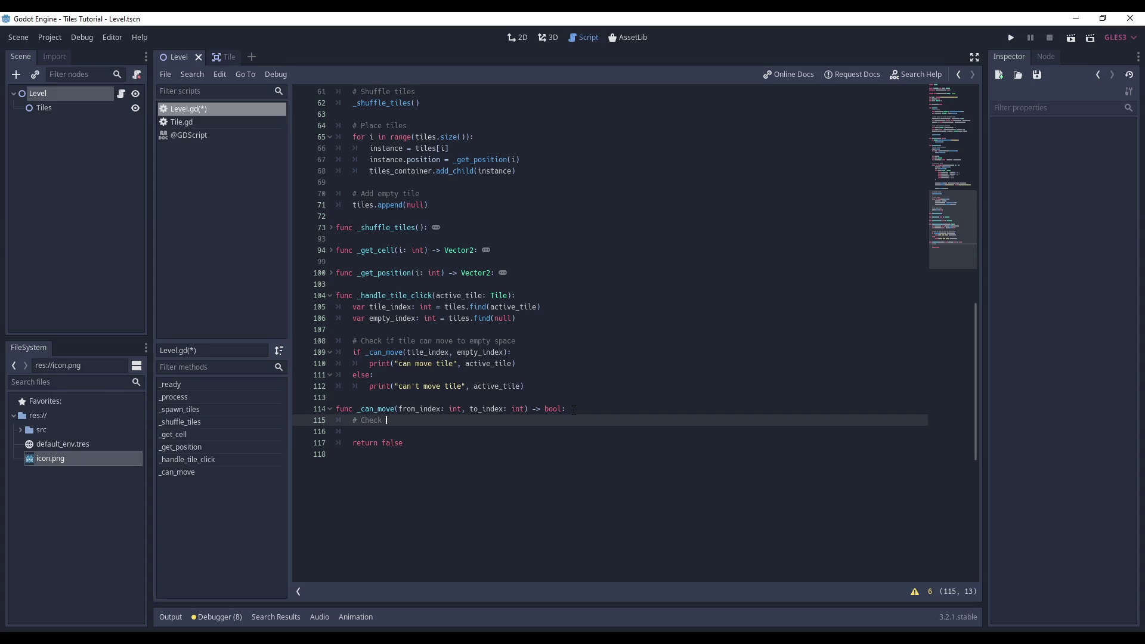
type("horizontal")
key("Return")
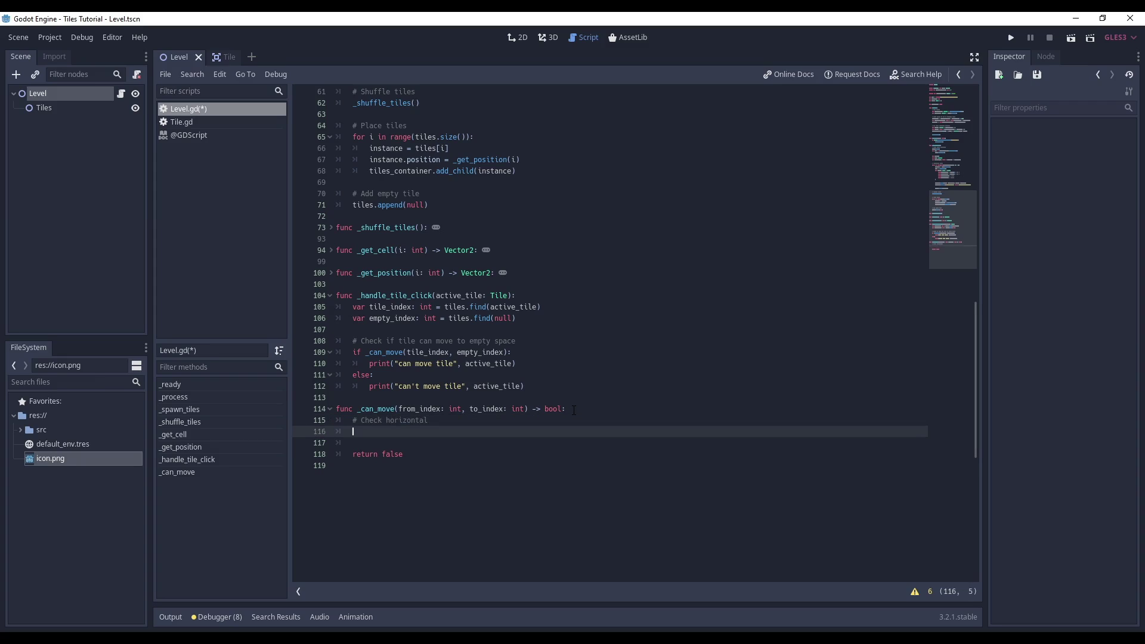
type("if_get_cell")
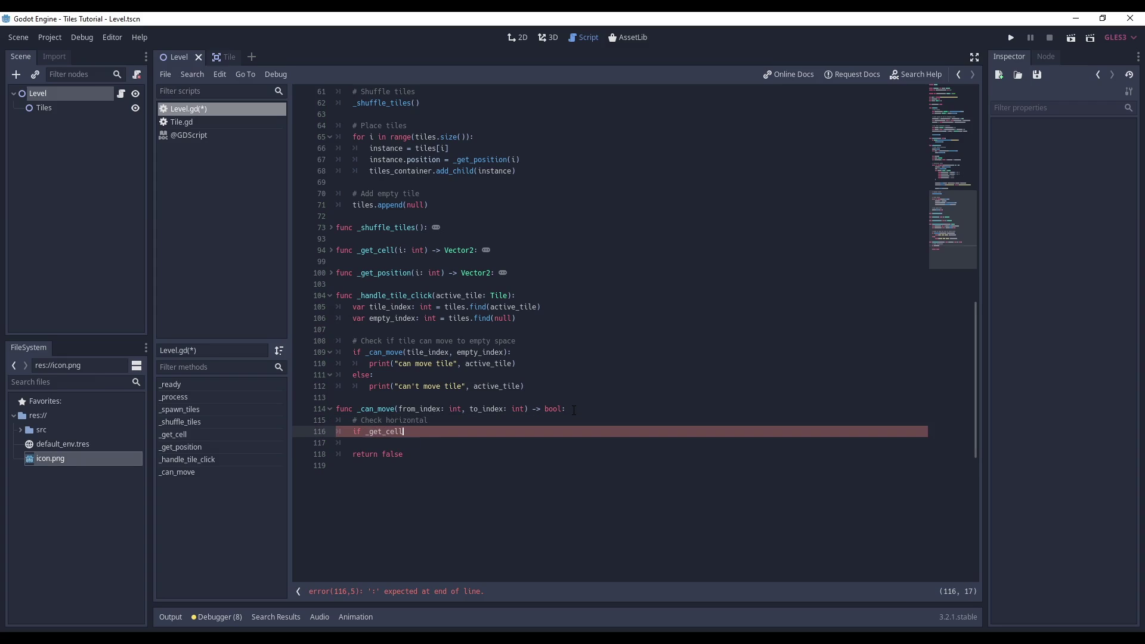
type("(from_ind")
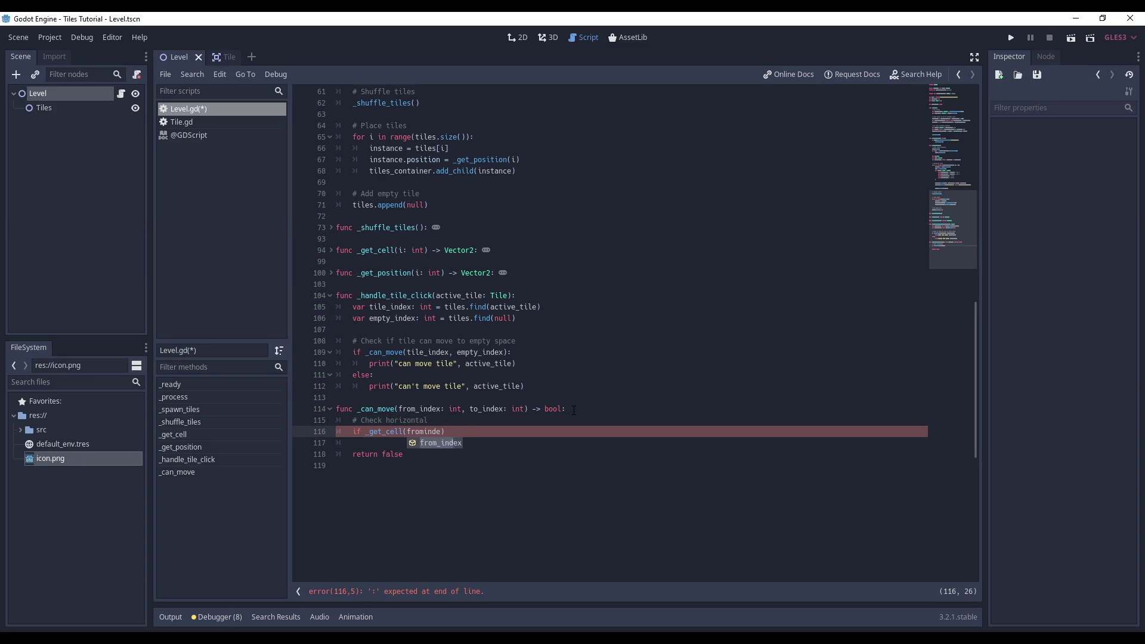
type("ex).y =")
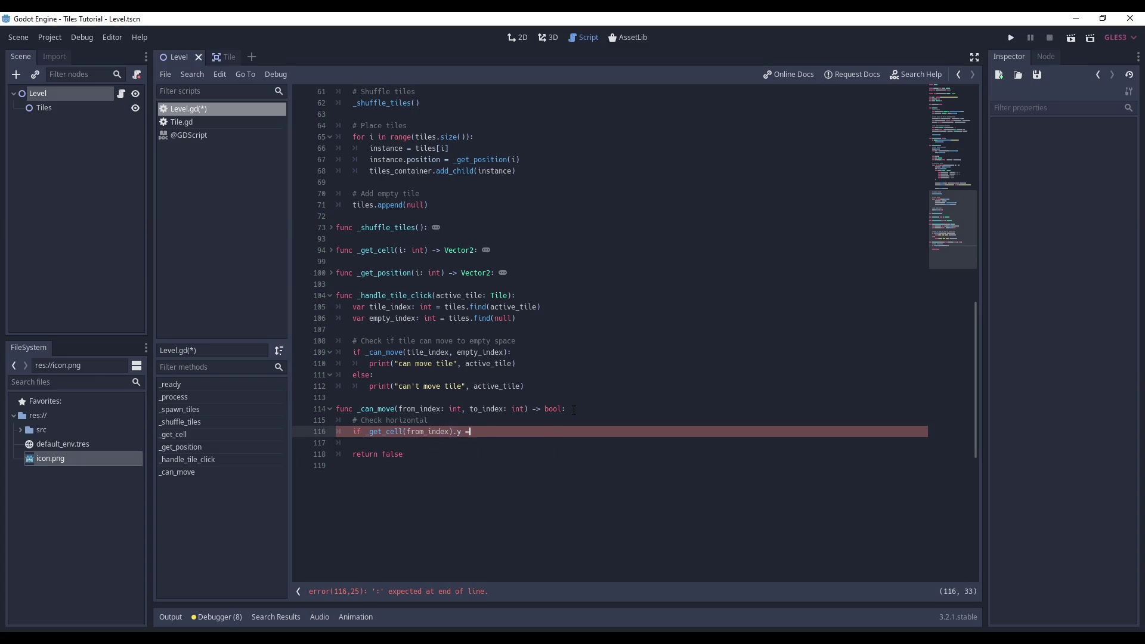
type("= _get_")
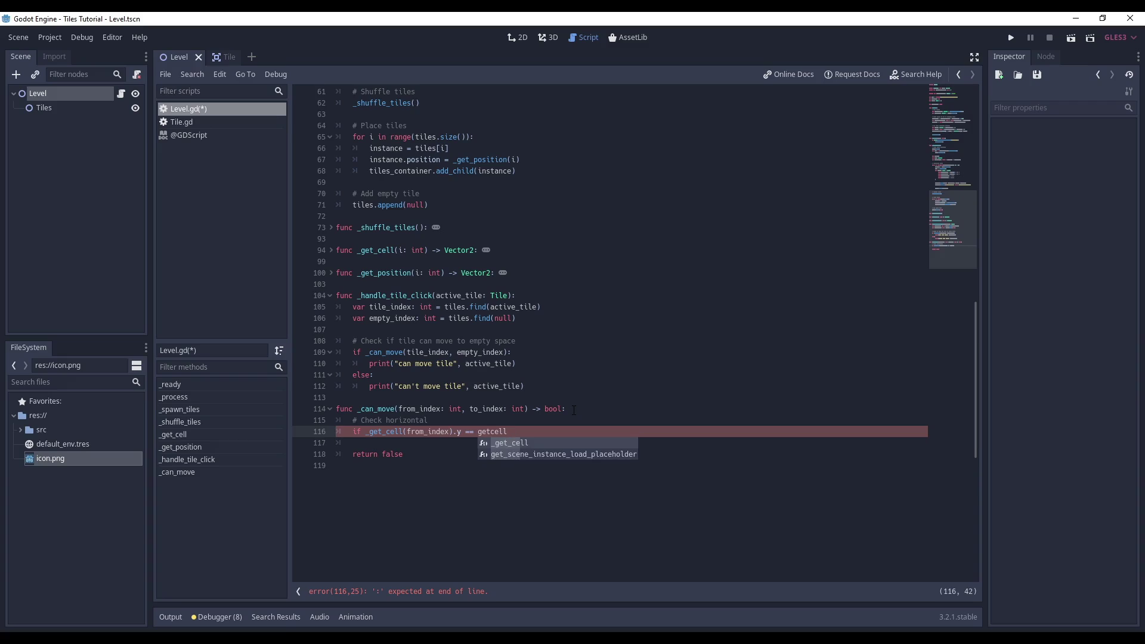
key("Return")
type("to_index).y:")
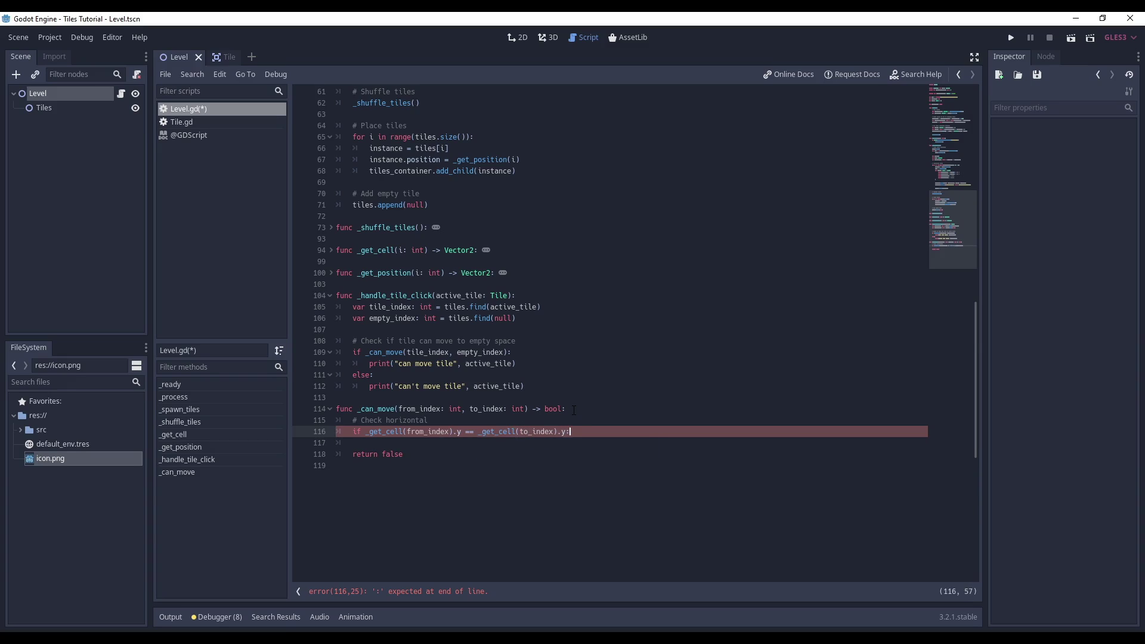
key("Return")
type("# Check left")
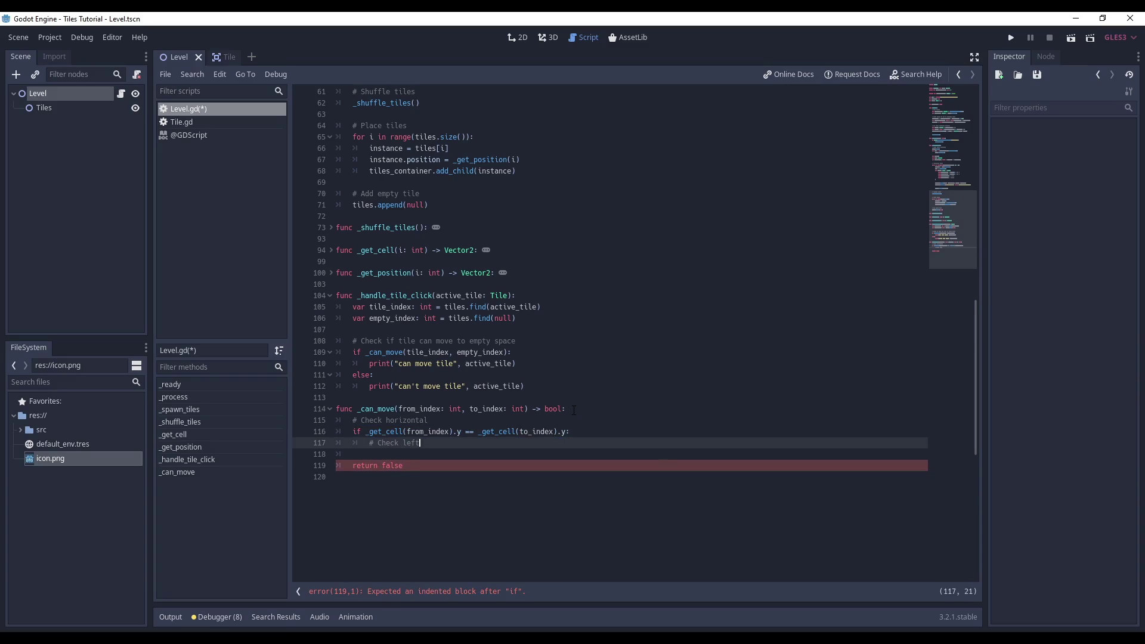
- Add the left-neighbour check: if from_index - 1 == to_index, return true
key("Return")
type("if from")
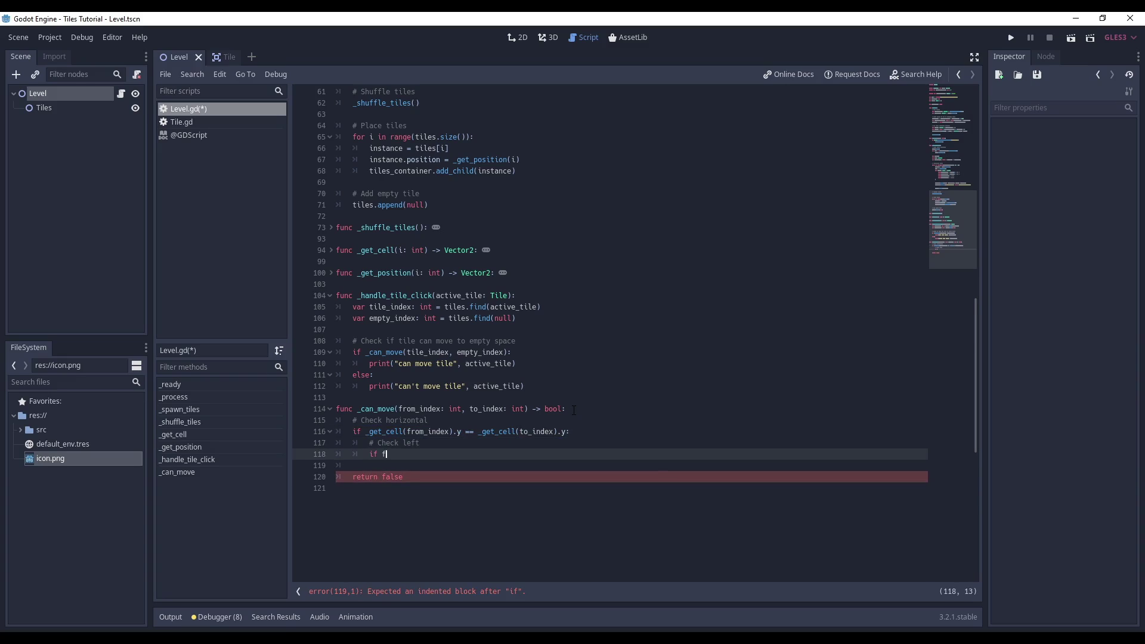
type("_index - 1 == to")
type("index")
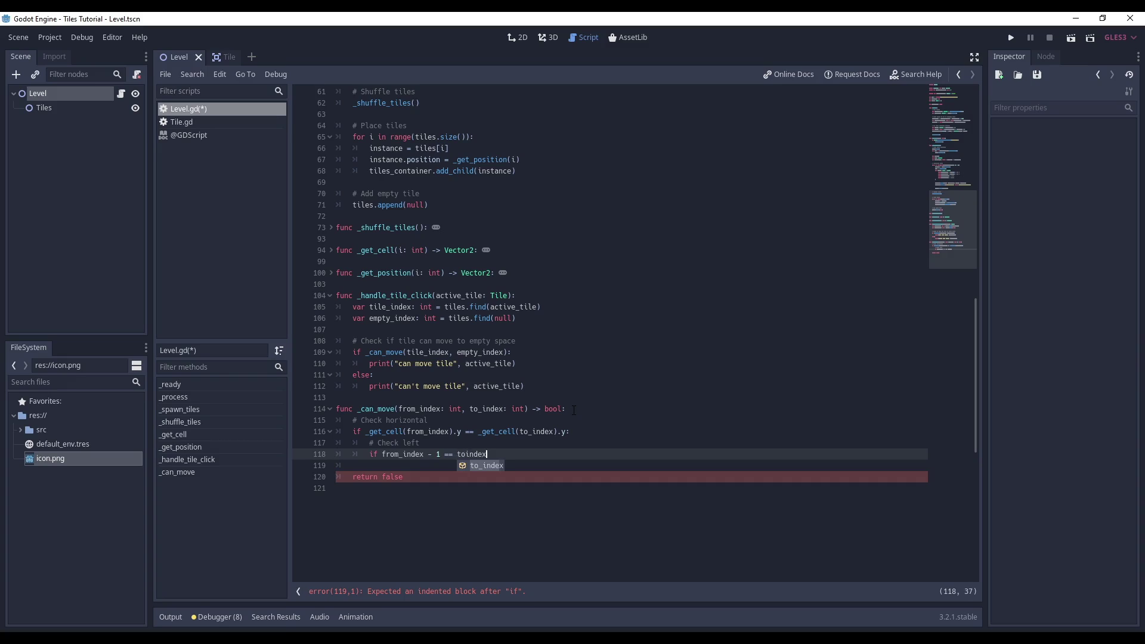
key("Return")
type(":")
key("Return")
type("return tr")
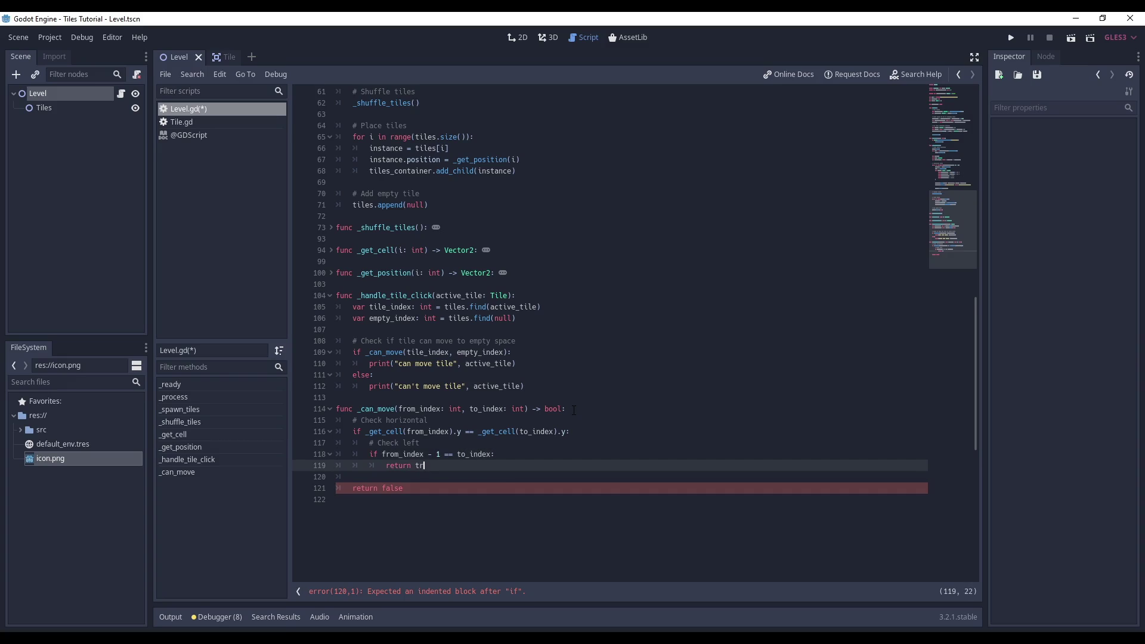
type("ue")
- Add '# Check right': elif from_index + 1 == to_index returns true
key("Return")
type("# Chec")
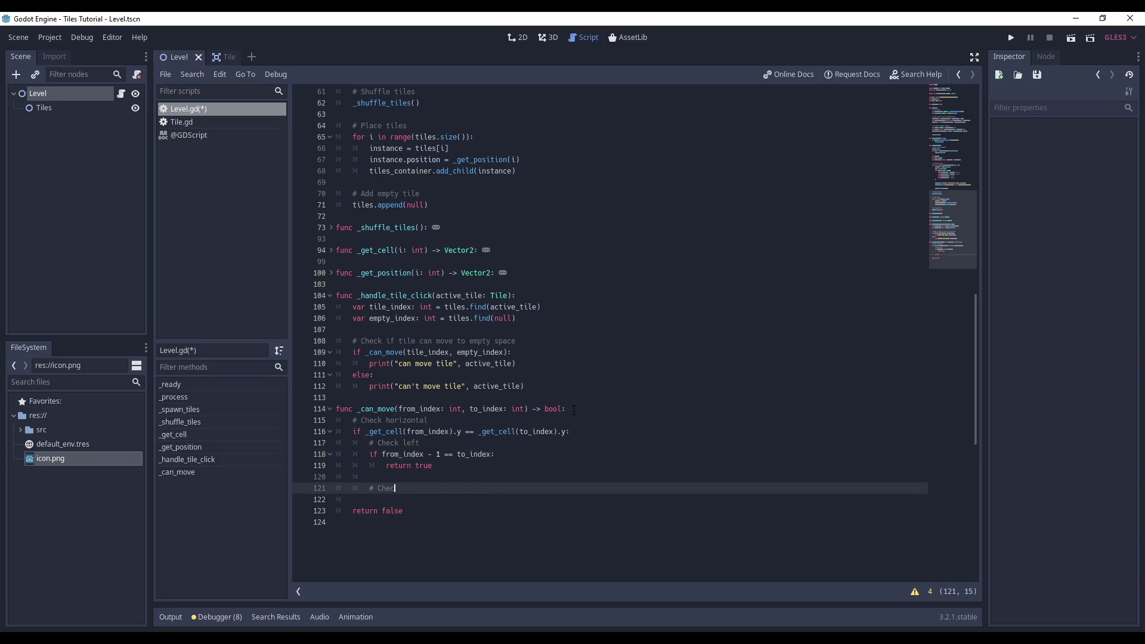
type("k right")
key("Return")
type("elif ")
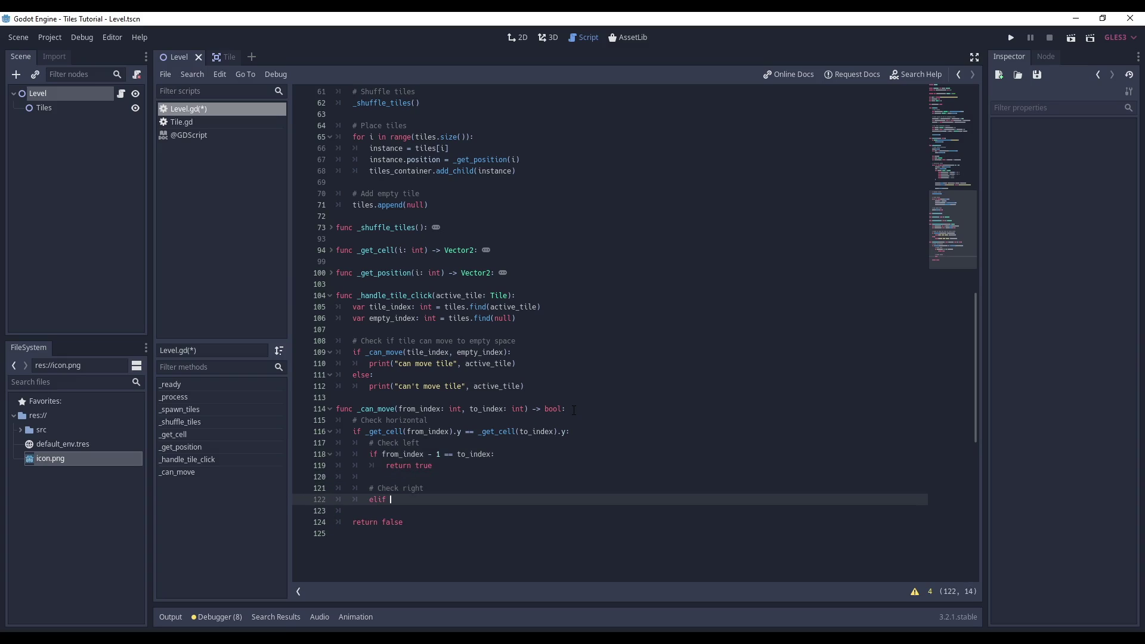
type("from_index + 1 == t")
type("o_index:")
key("Return")
type("return true")
key("Return")
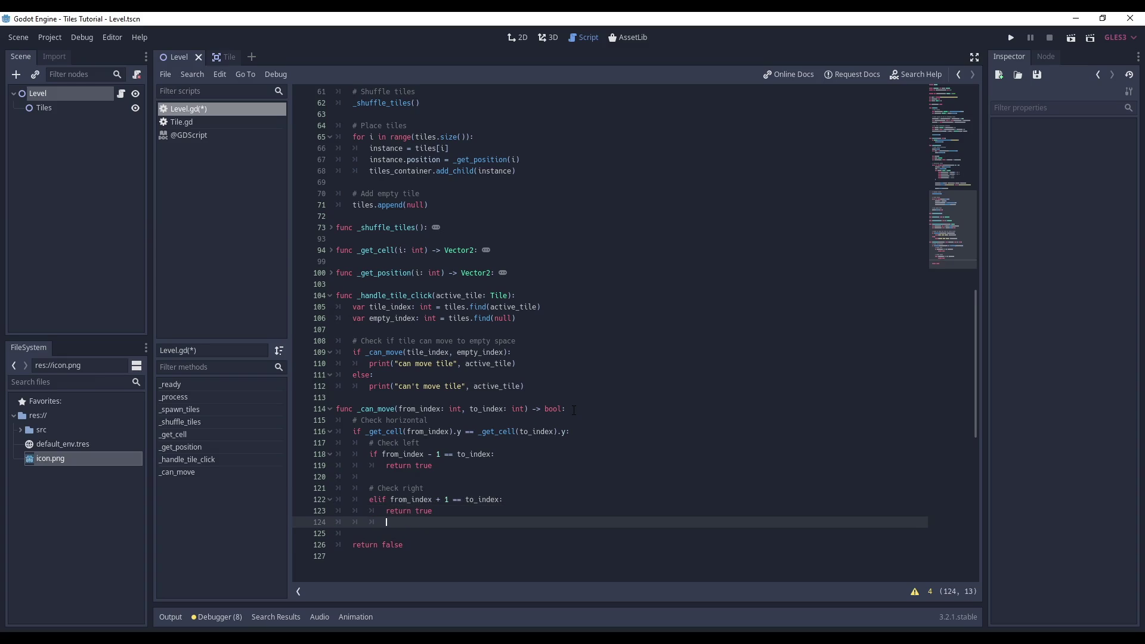
key("BackSpace")
key("Return")
- Add a '# Check vertical' branch: elif _get_cell(from_index).x == _get_cell(to_index).x
type("# Check ")
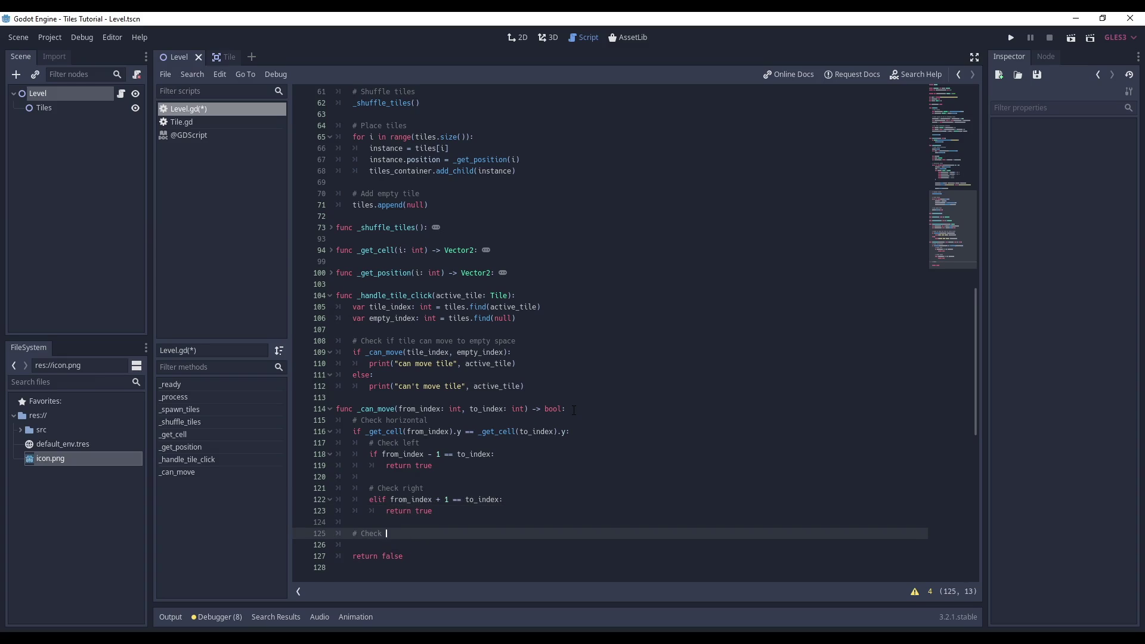
type("vertical")
key("Return")
type("elif")
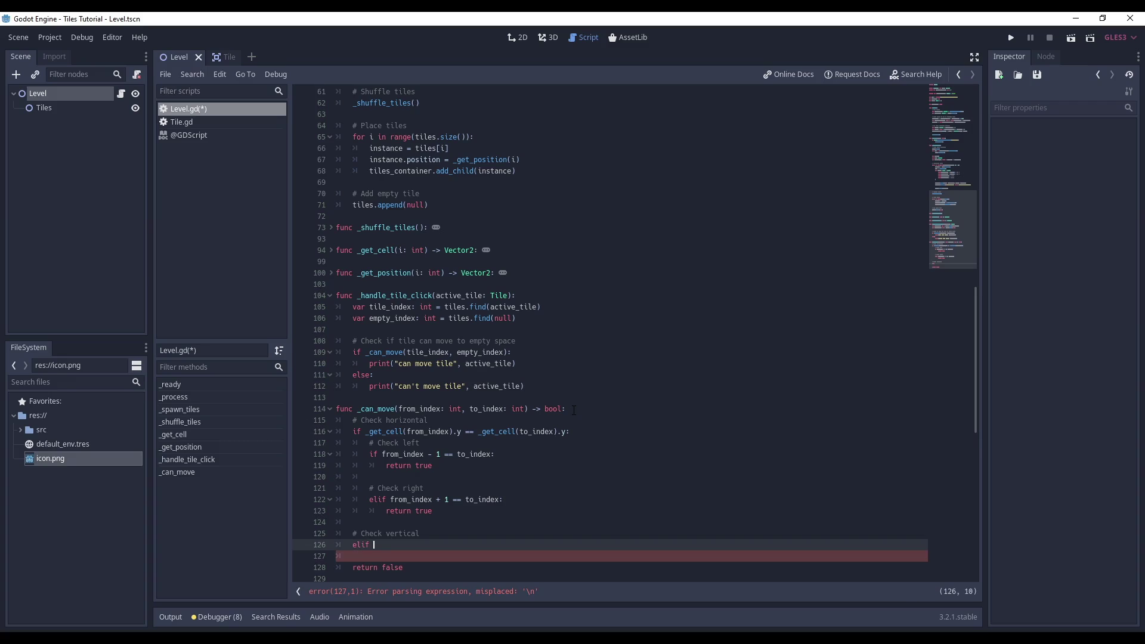
type(" getcell")
key("Return")
type("from)")
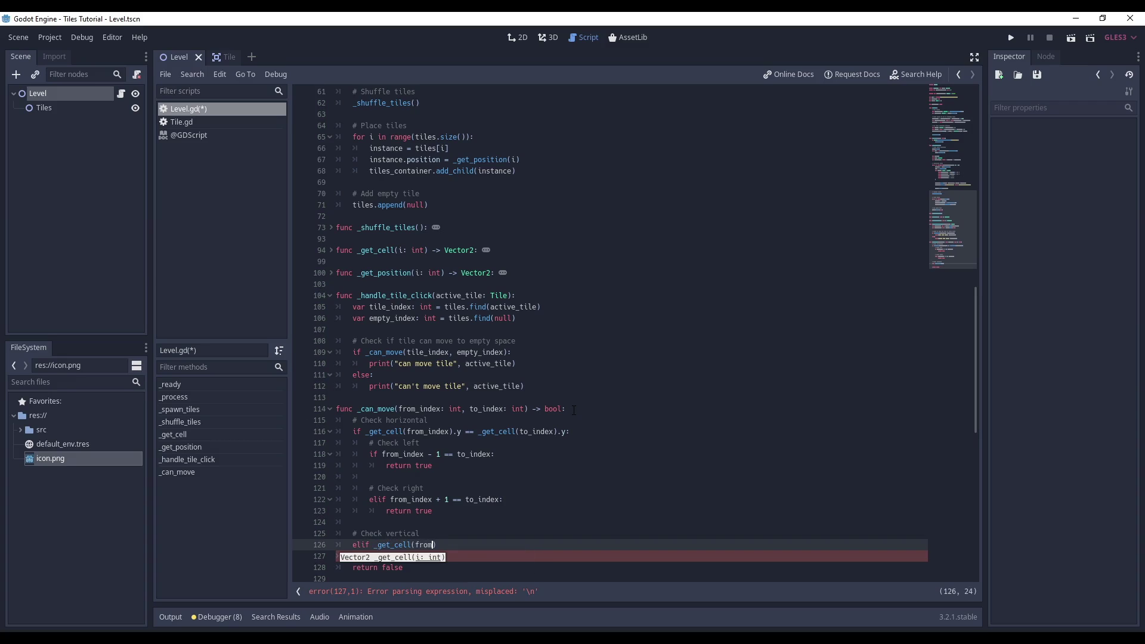
key("Return")
type(").x == ")
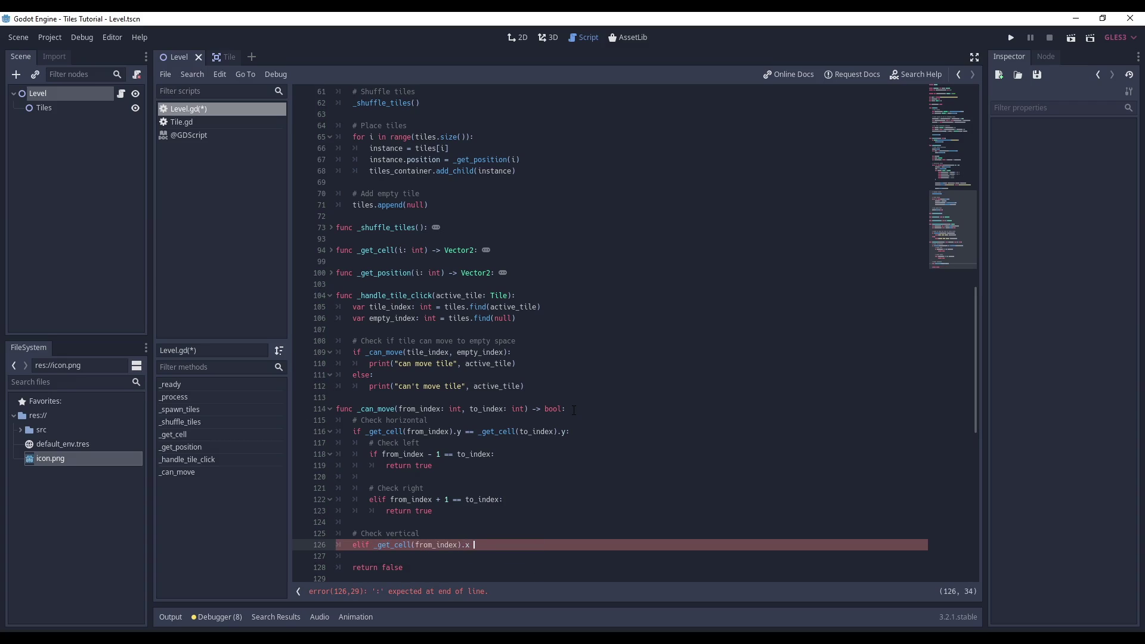
type("_get_c")
key("Return")
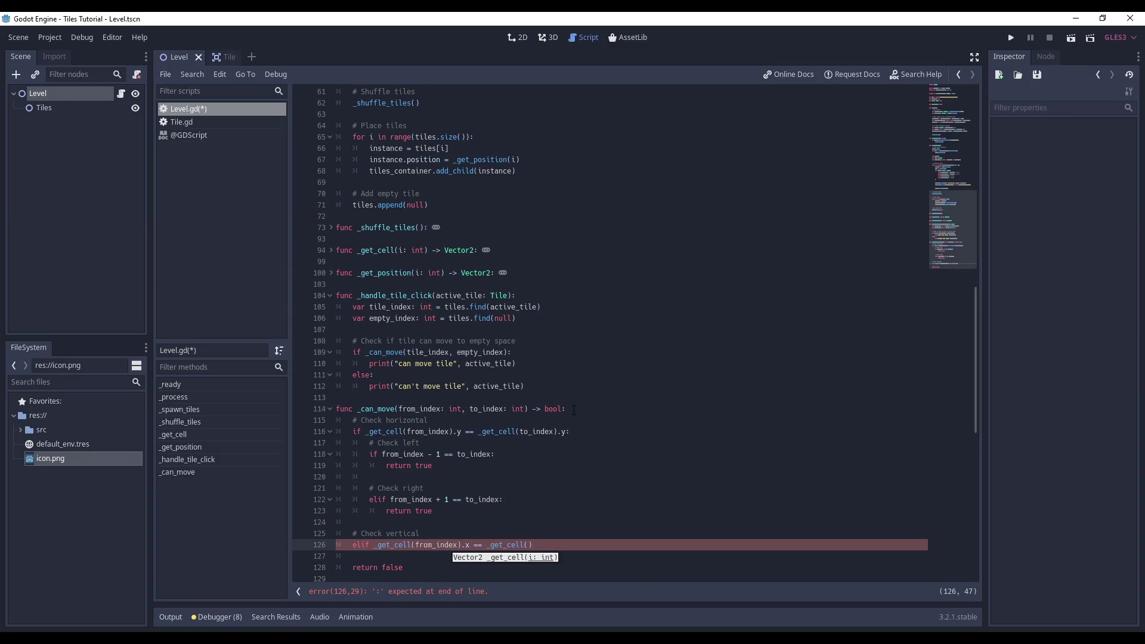
type("to_inde")
key("Return")
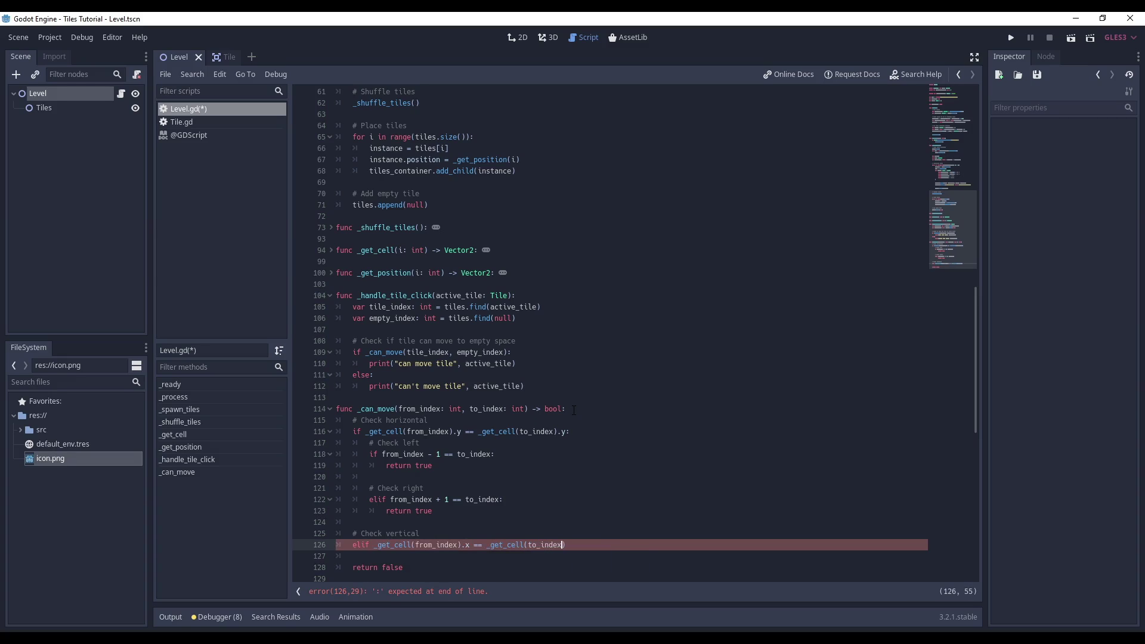
type(".x:")
key("Return")
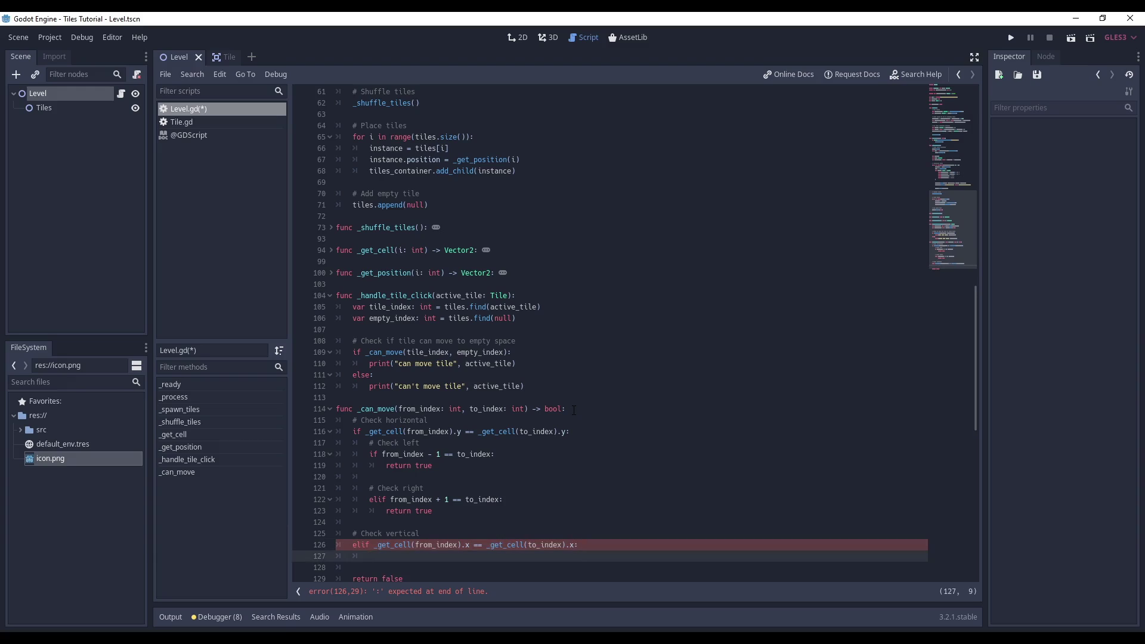
scroll(574, 409, "down", 5)
- Add '# Check top': if from_index - grid_subdivisions == to_index, return true
type("# Check t")
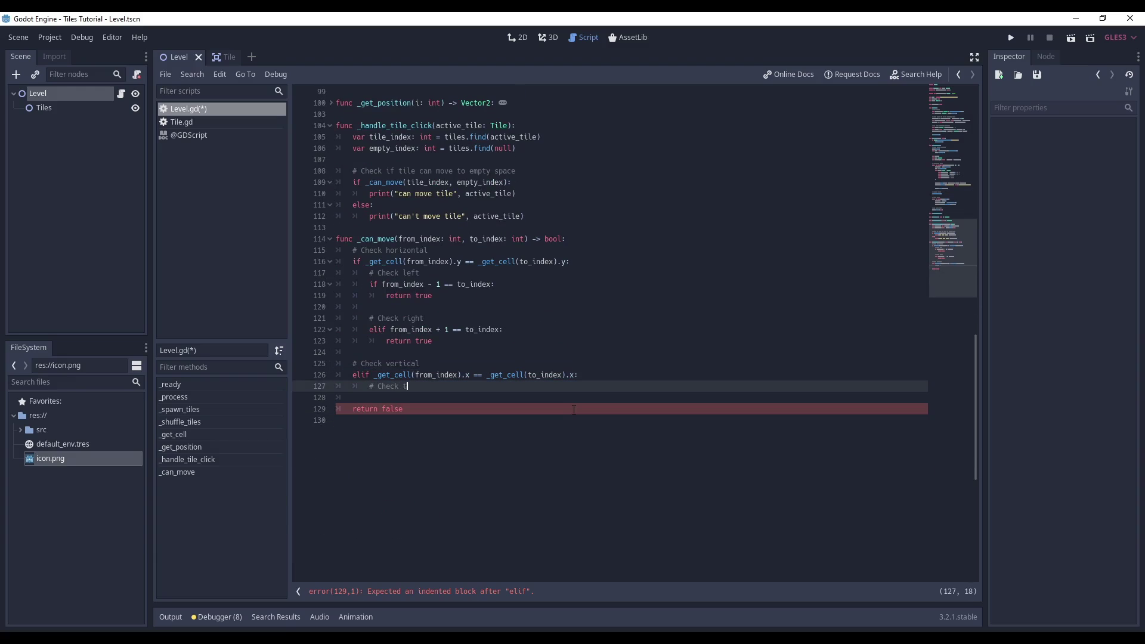
type("op")
key("Return")
type("m_in")
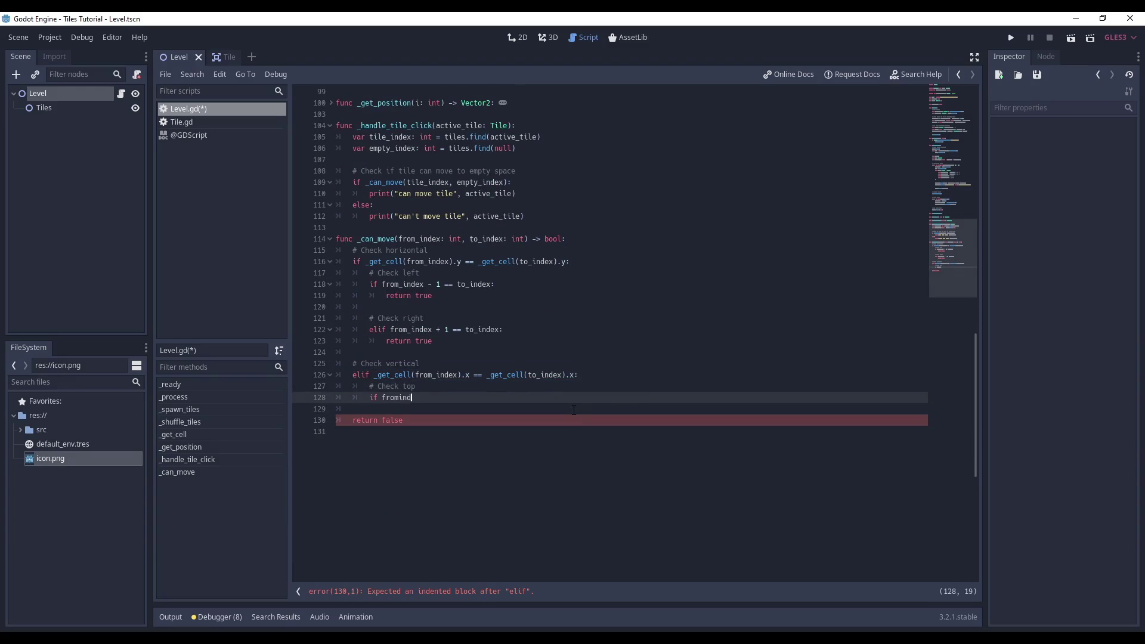
type("dex - gr")
type("id_sub")
key("Return")
type("o_index")
type(":")
key("Return")
type("turn ")
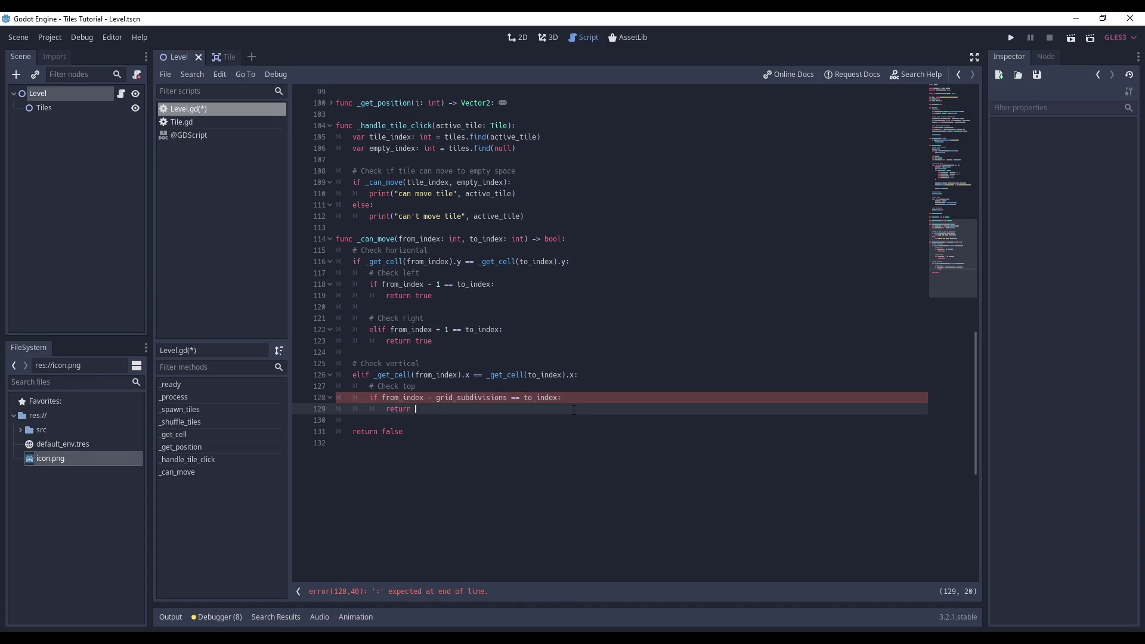
type("true")
key("Return")
- Add the bottom check, elif from_index + grid_subdivisions == to_index returning true, then save and run
key("Return")
type("# Che")
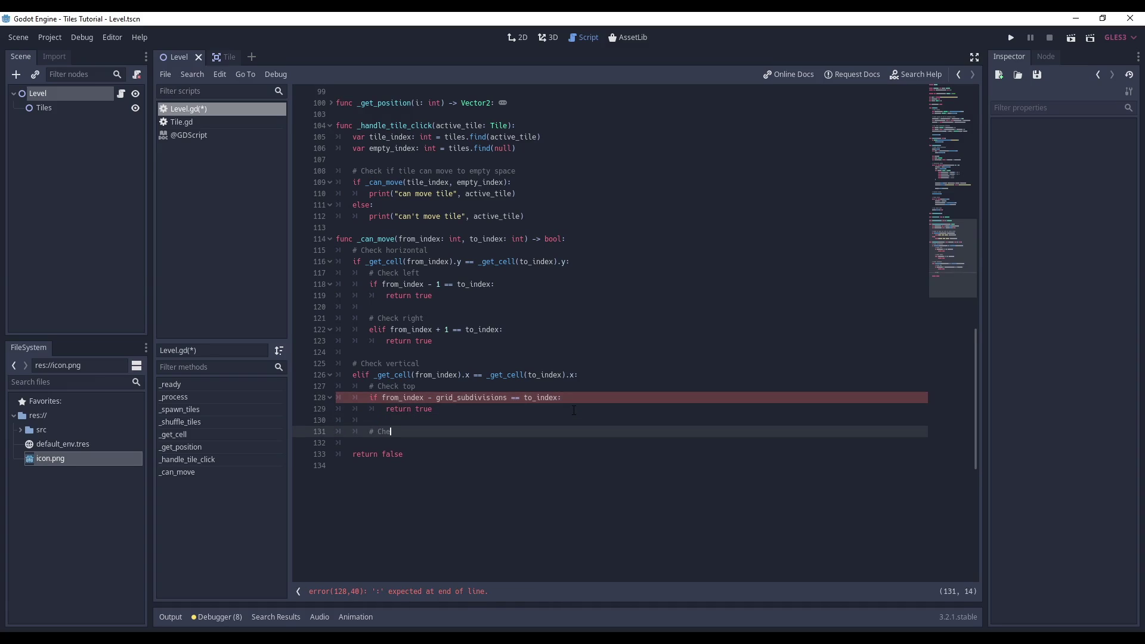
type("ck bottom")
key("Return")
type("elif fromindex")
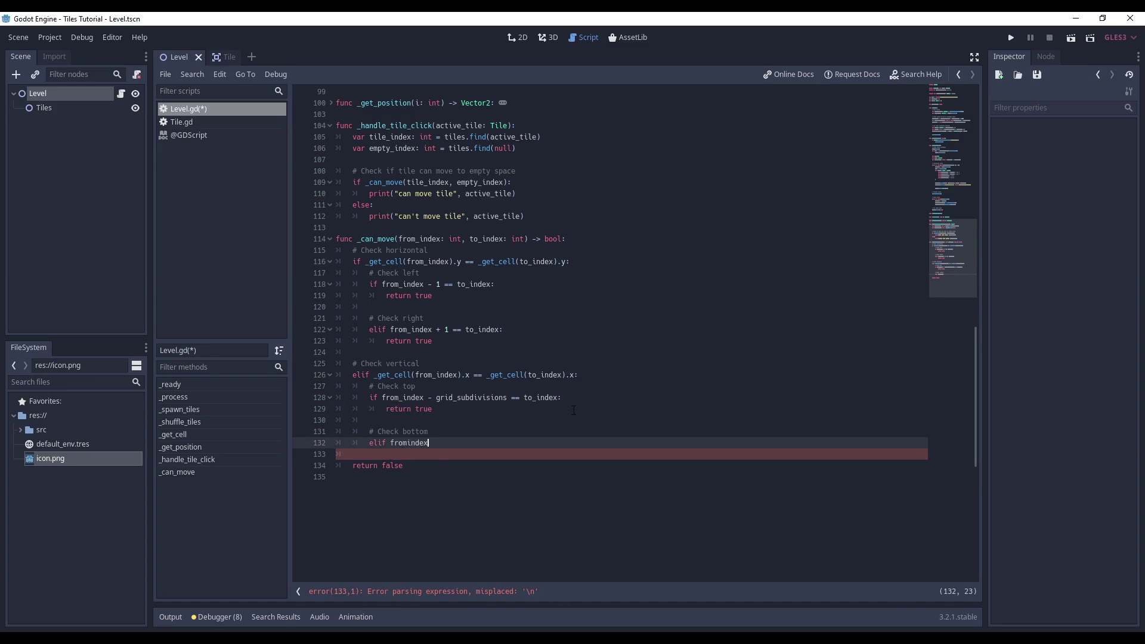
key("Return")
type("+ gr")
type("idsub")
key("Return")
key("BackSpace")
type("= toinde")
type("x")
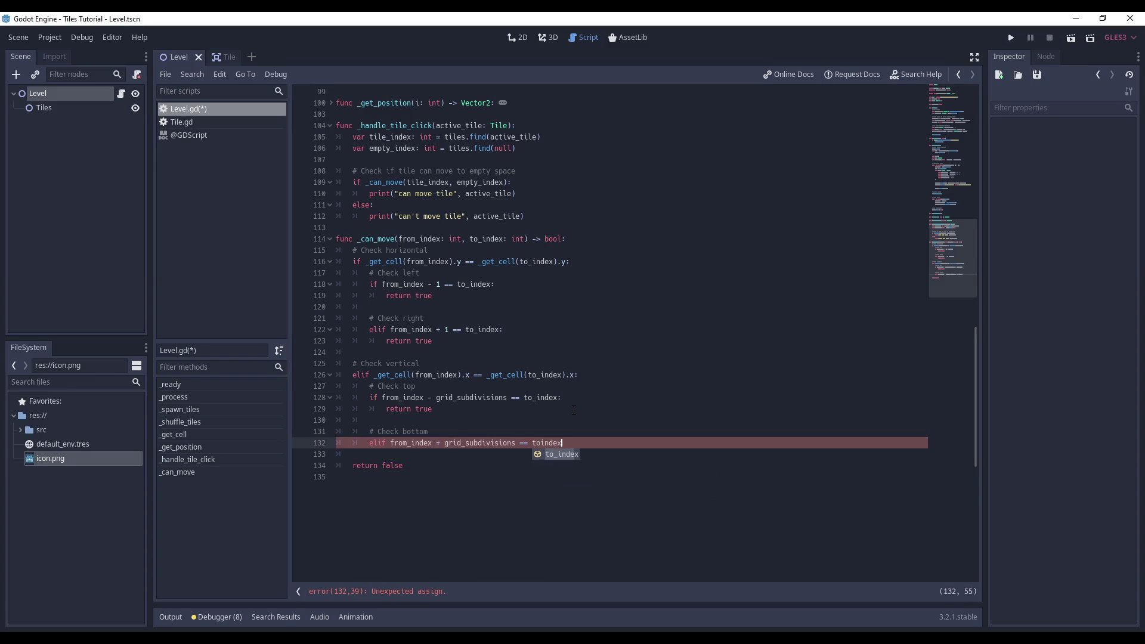
key("Return")
key("Return")
type("return")
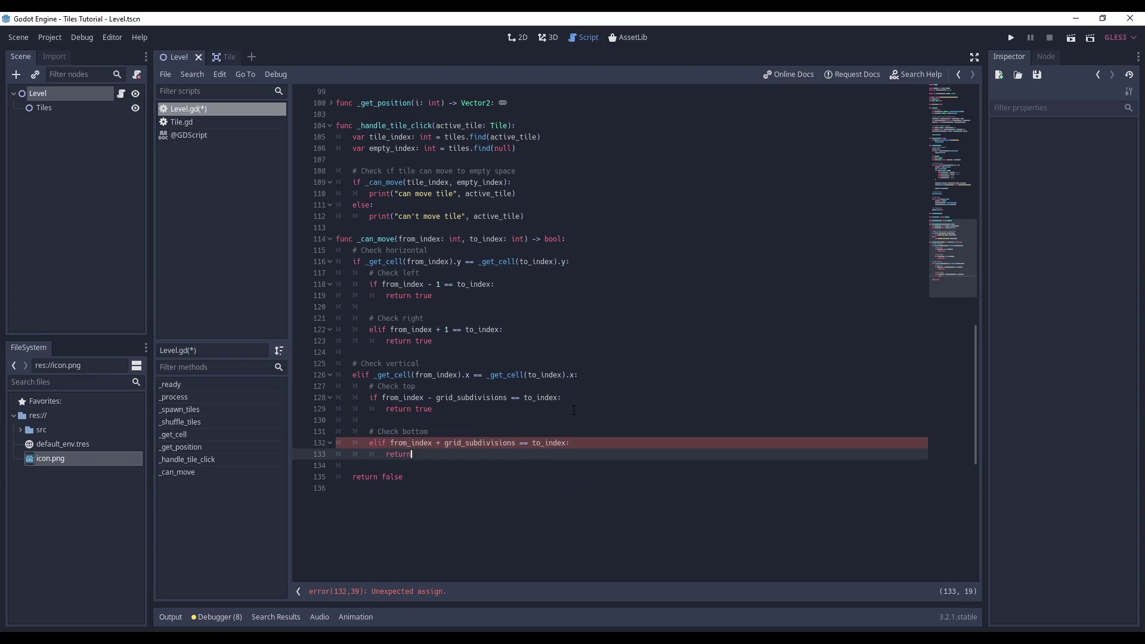
type(" true")
key("Down")
key("Down")
key("F6")
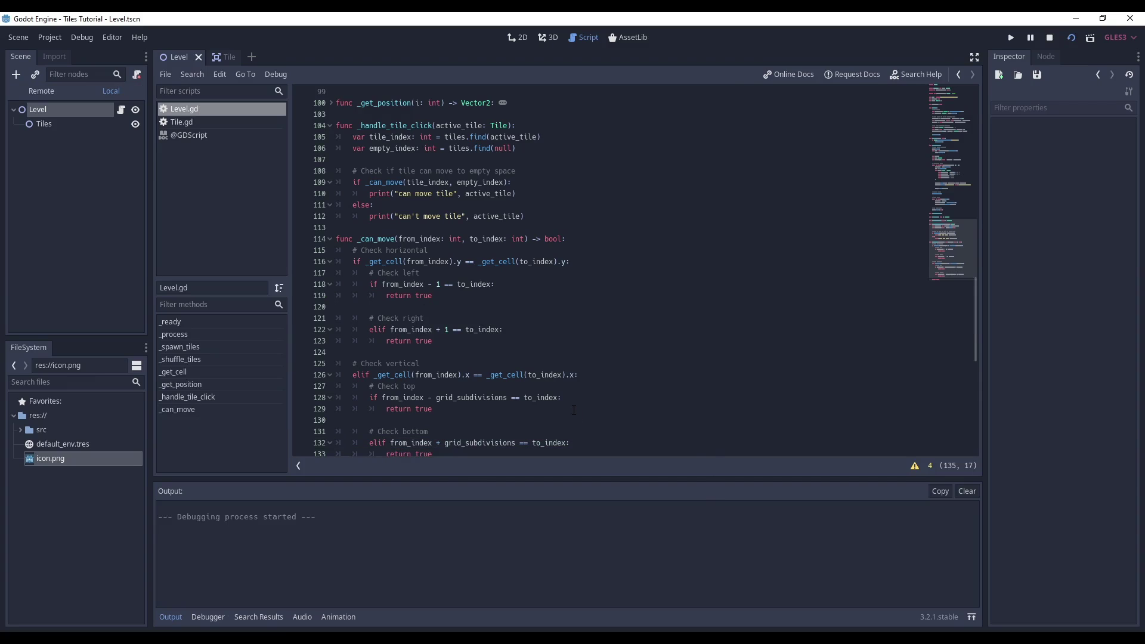
- Click tiles around the board: the two beside the gap print "can move tile", the others "can't move tile"; then close the game
left_click(573, 411)
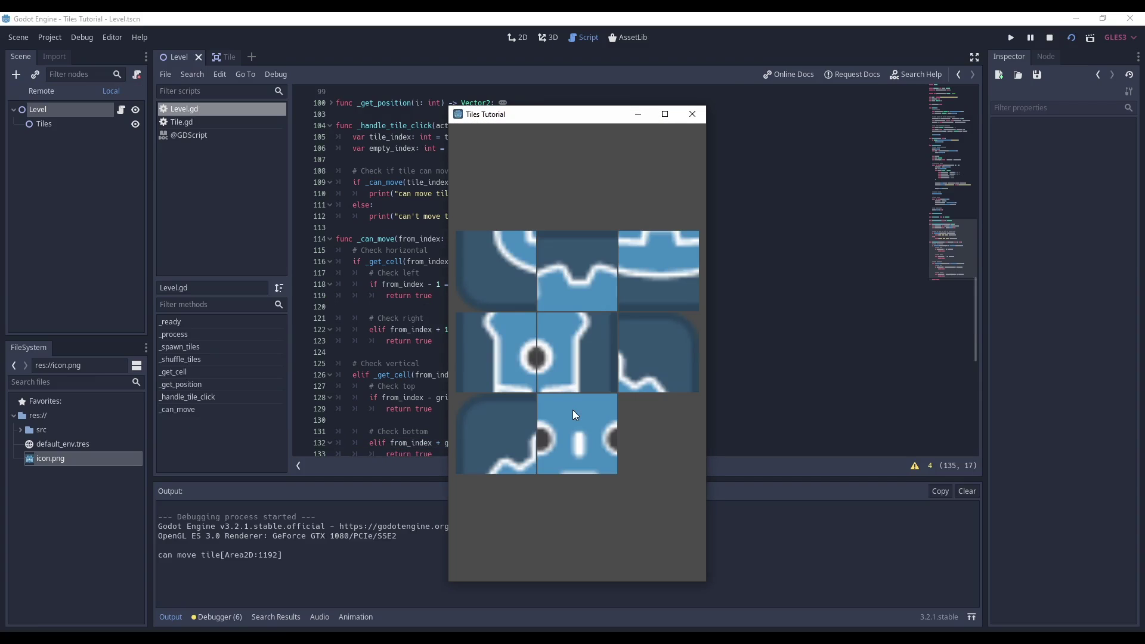
left_click(661, 363)
left_click(581, 361)
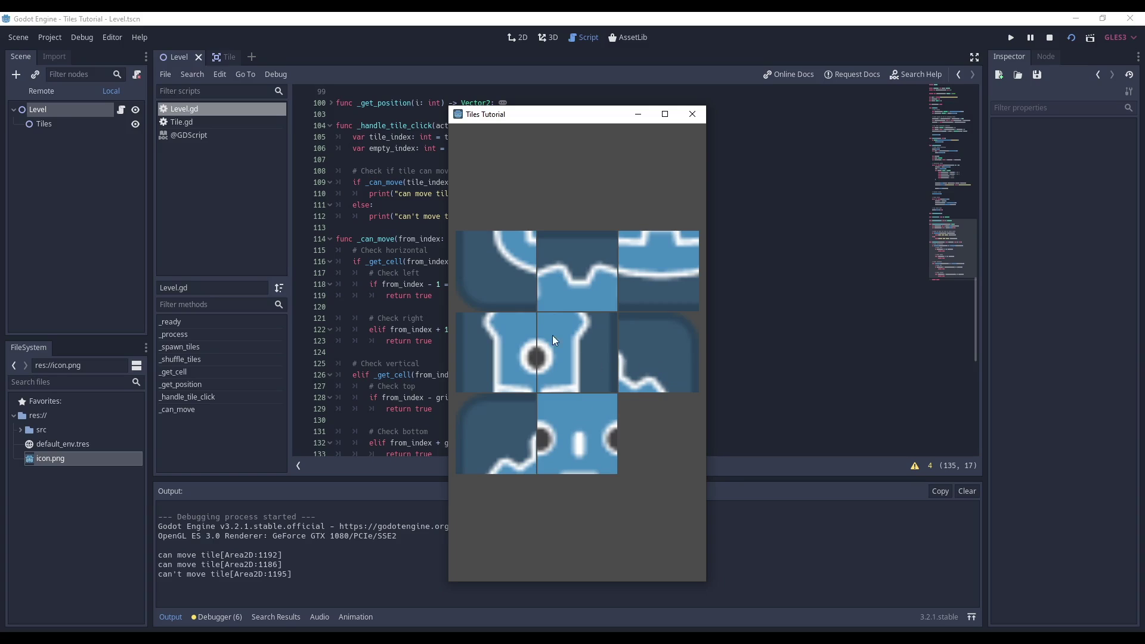
left_click(493, 263)
left_click(592, 265)
left_click(534, 328)
left_click(494, 410)
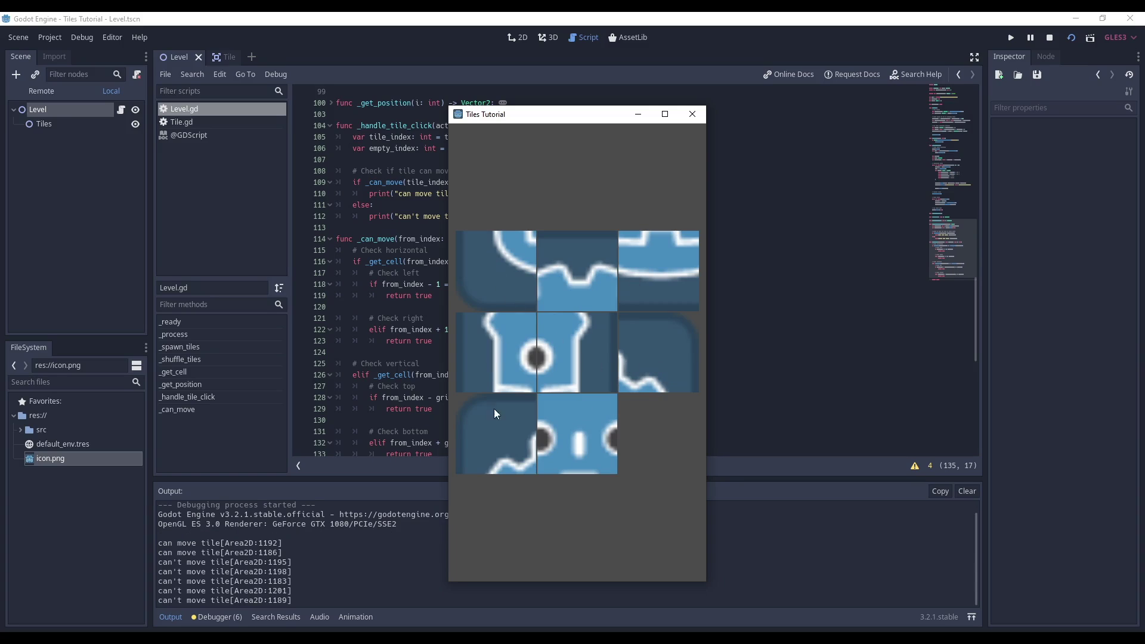
left_click(495, 430)
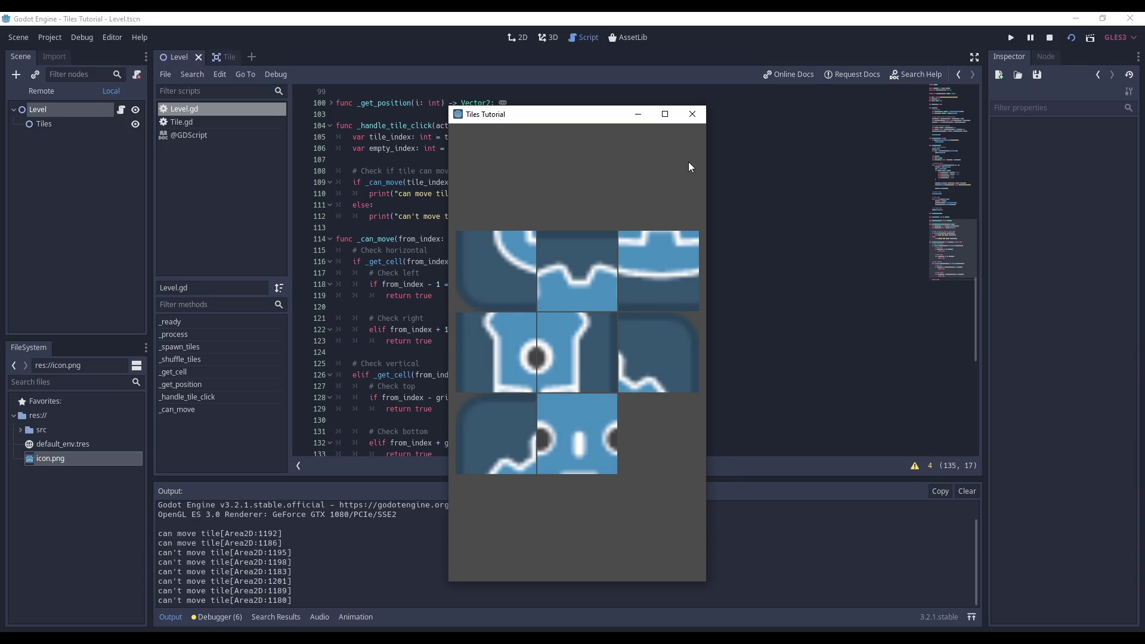
left_click(693, 119)
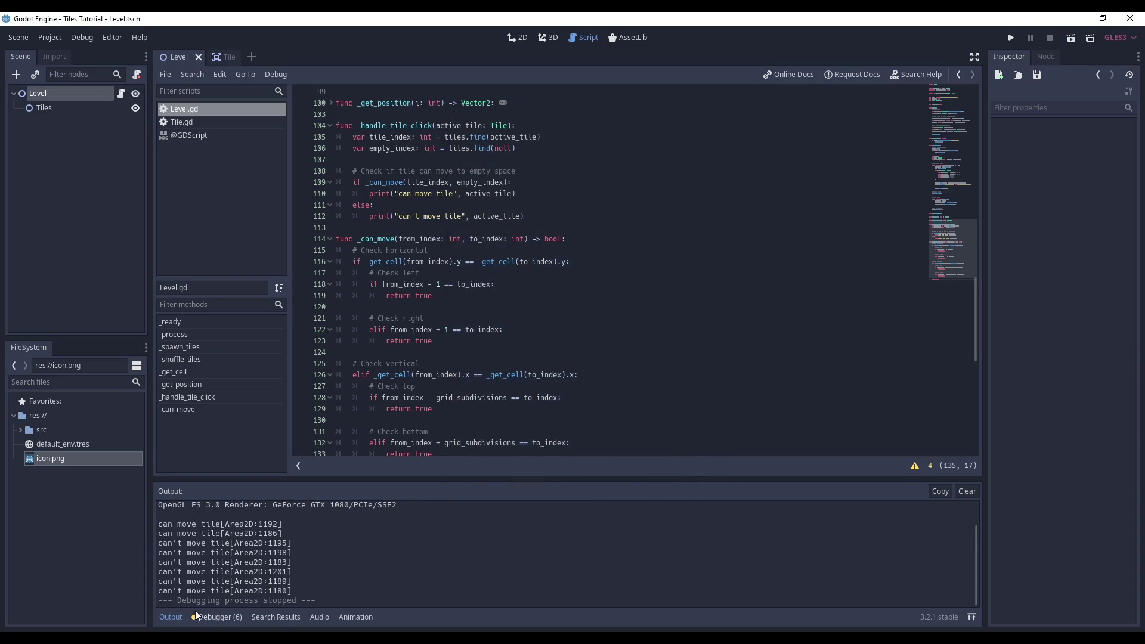
- Hide the output log, collapse _can_move and delete the can-move print statement
left_click(170, 617)
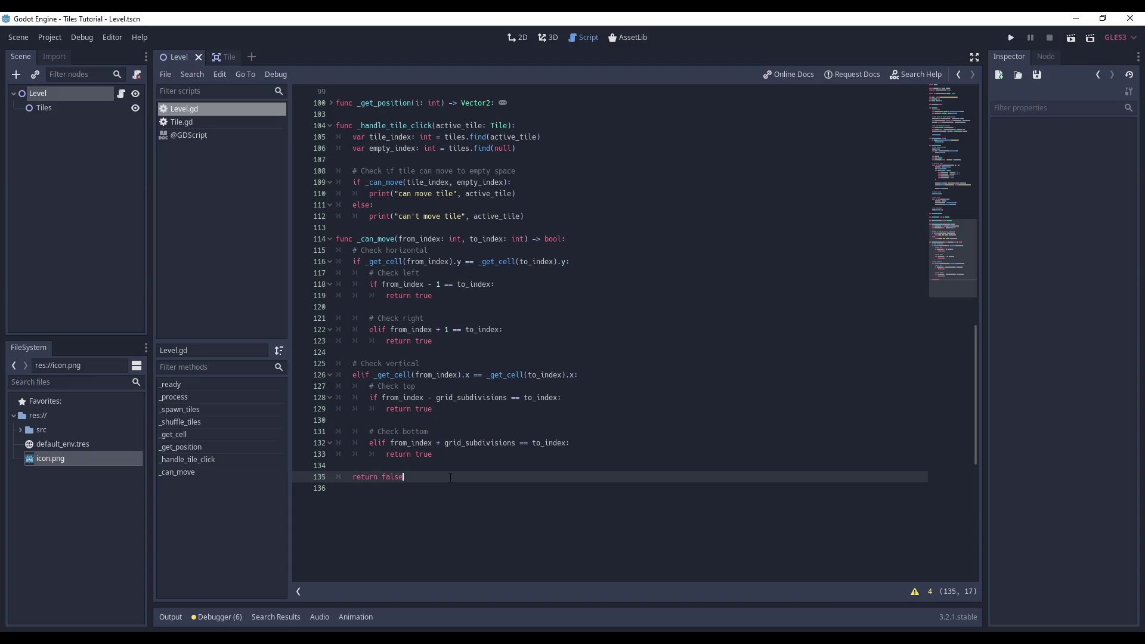
left_click(331, 239)
scroll(332, 244, "up", 5)
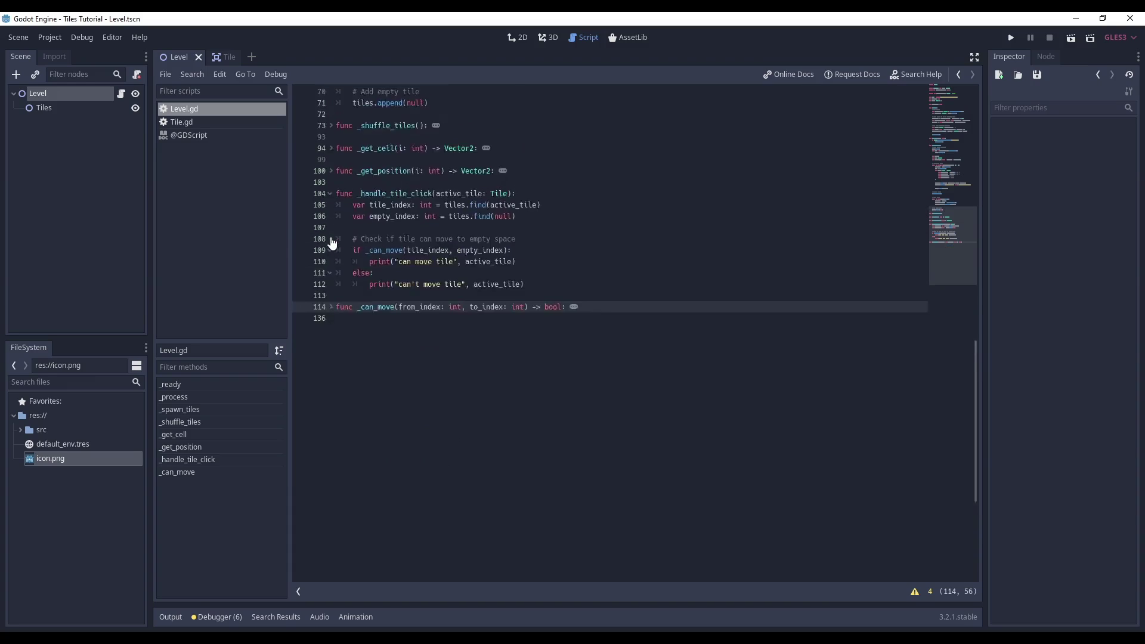
scroll(333, 243, "down", 1)
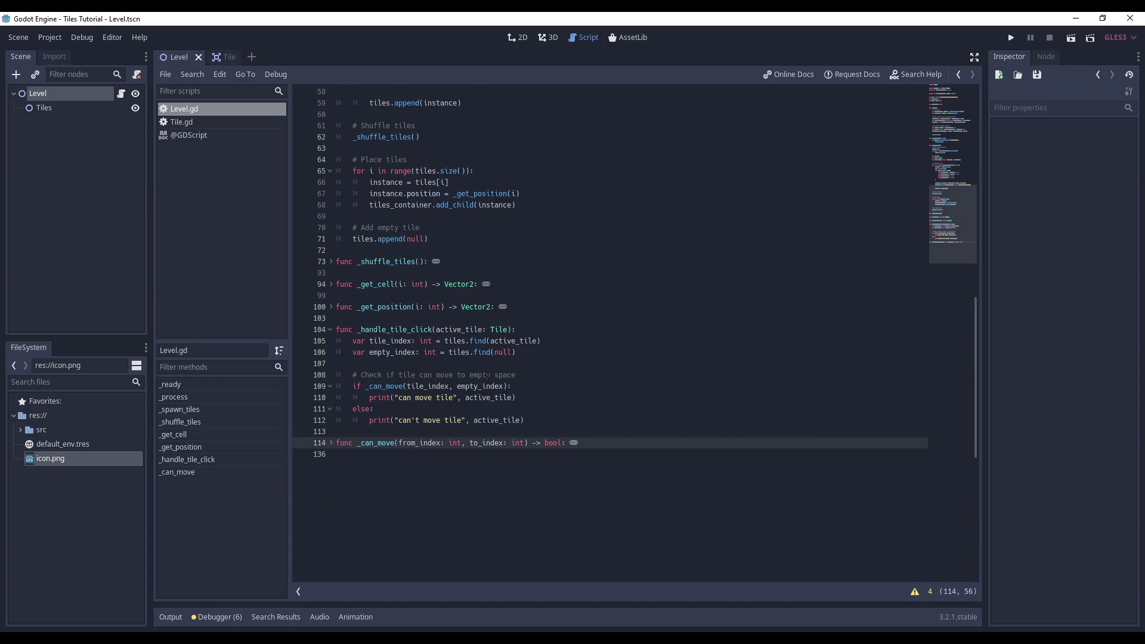
left_click(532, 395)
key("shift+Home")
key("BackSpace")
- Add a '# Swap tile' block: tiles[empty_index] = active_tile and tiles[tile_index] = null
type("#")
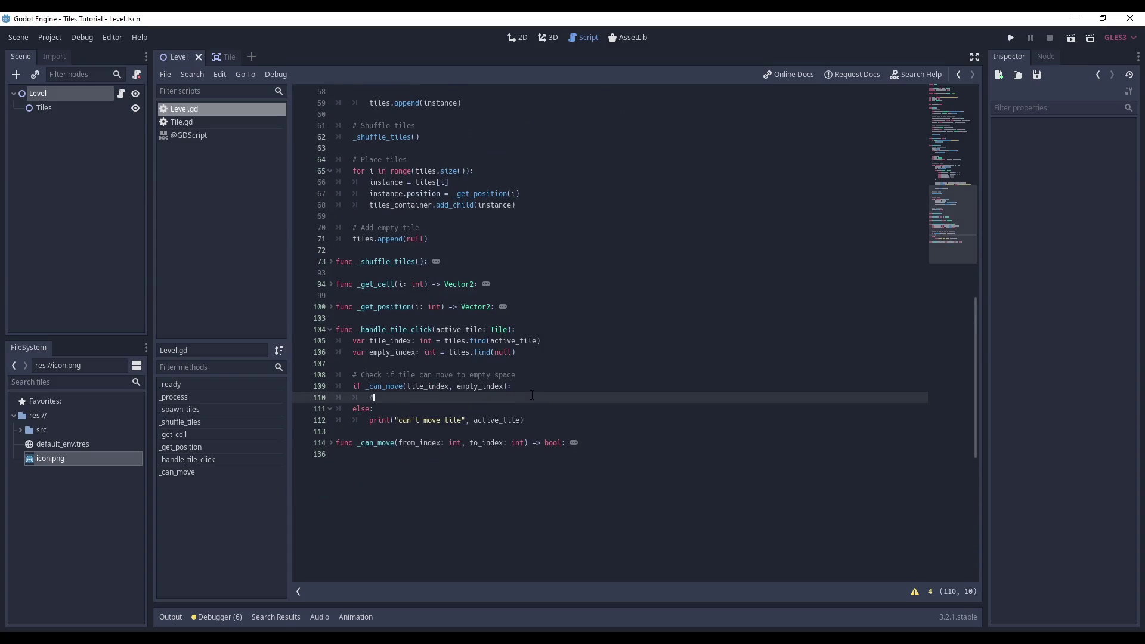
type(" Swap tiles in list")
key("Return")
type("tiles")
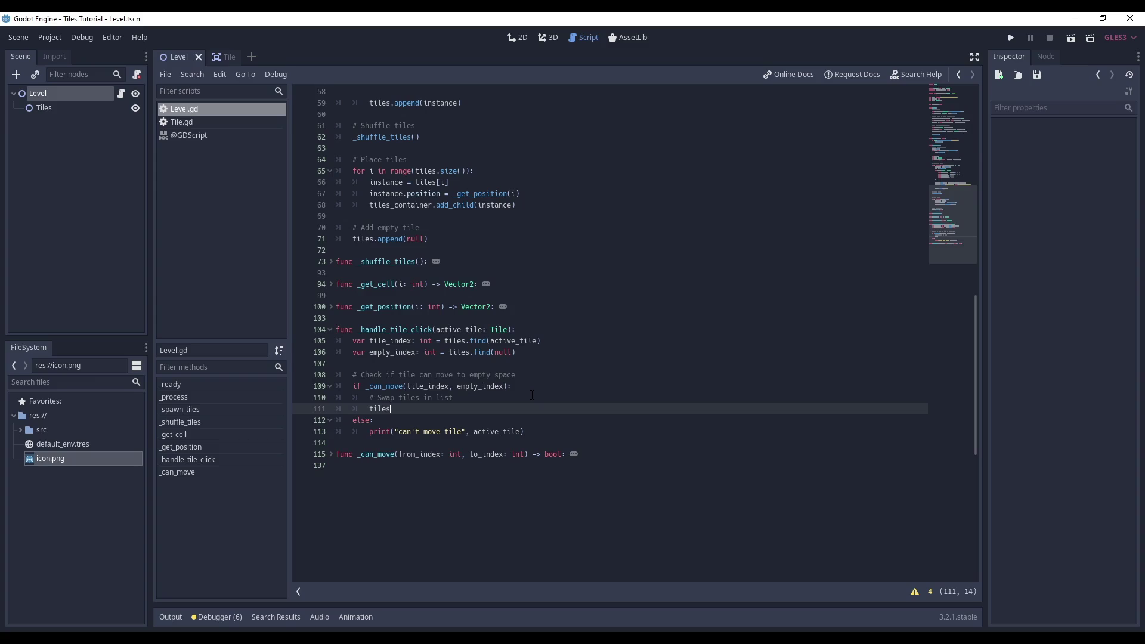
type("[empty_index")
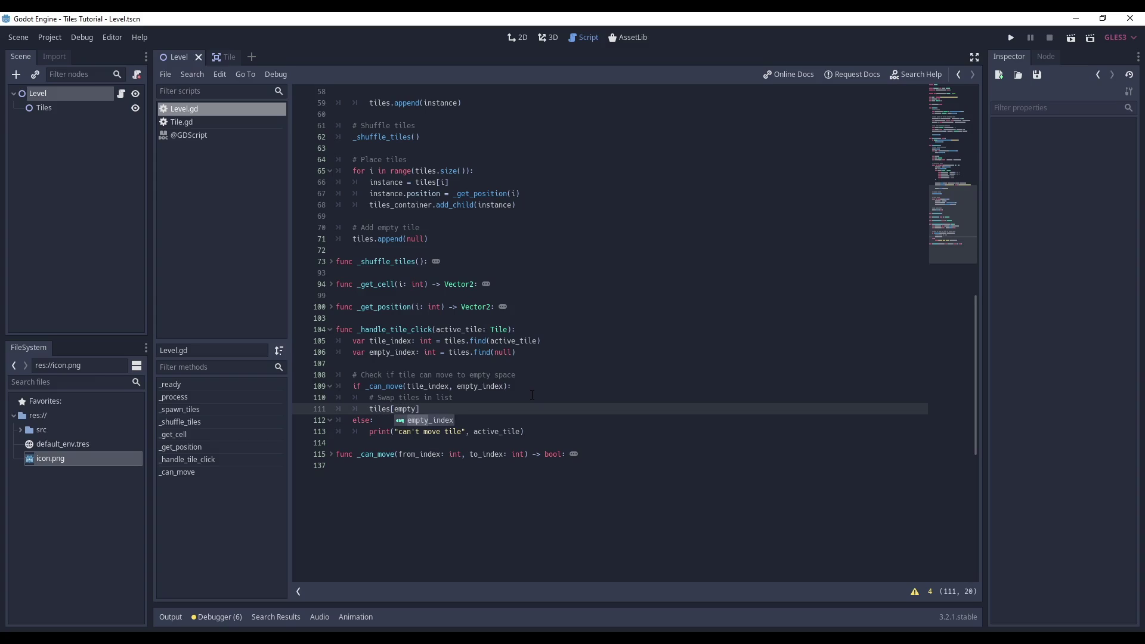
type("] = acti")
type("ve_t")
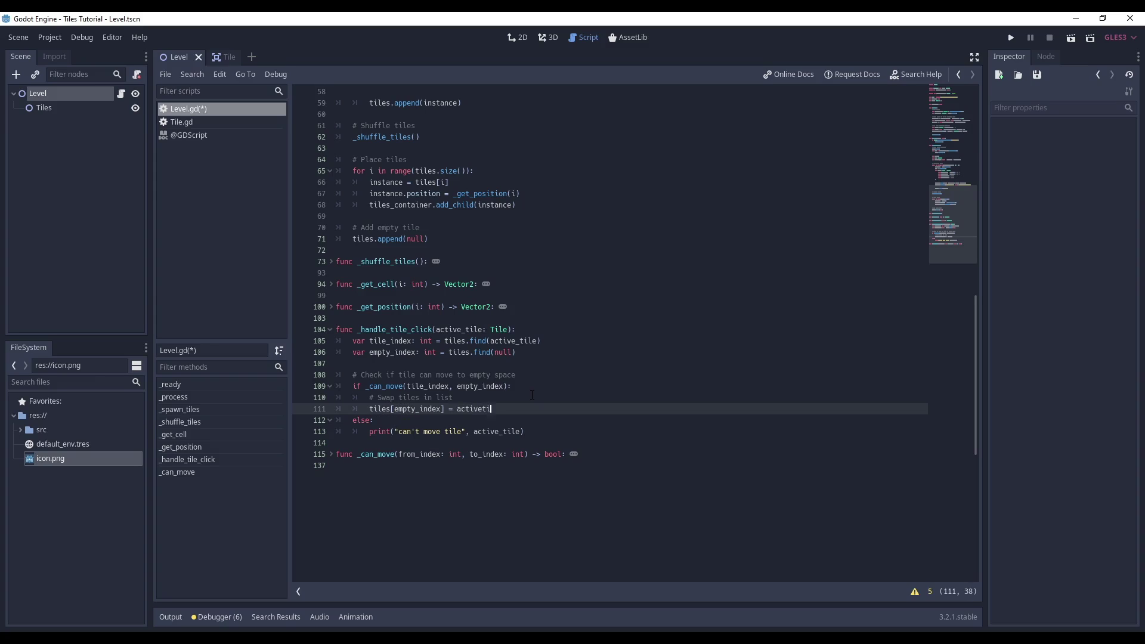
type("ile")
key("Return")
type("tiles")
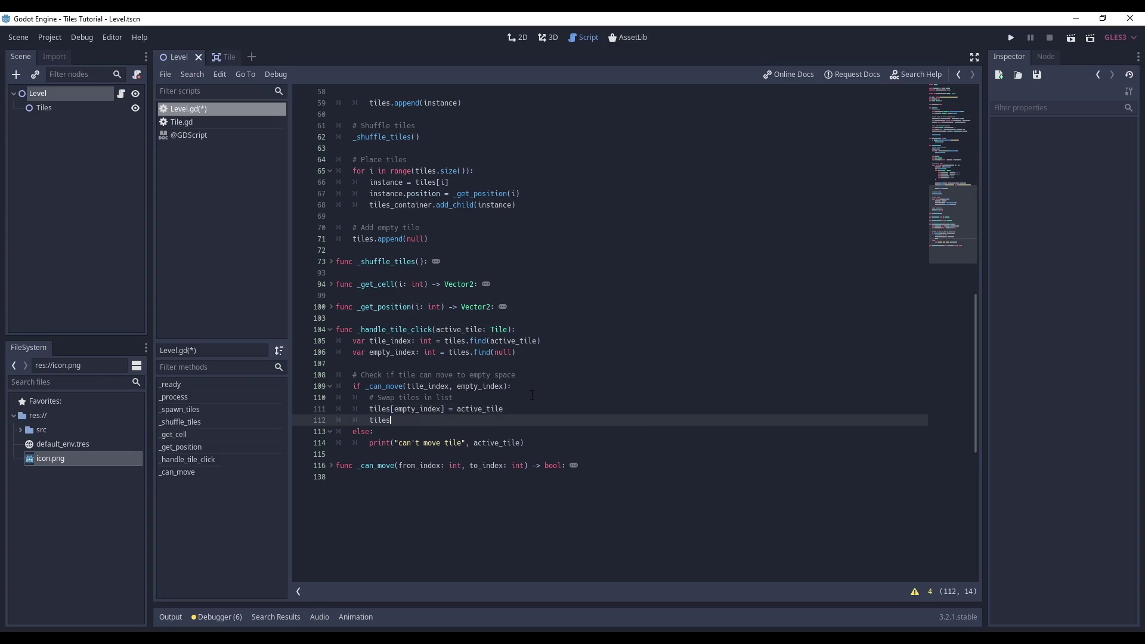
type("[tile_index")
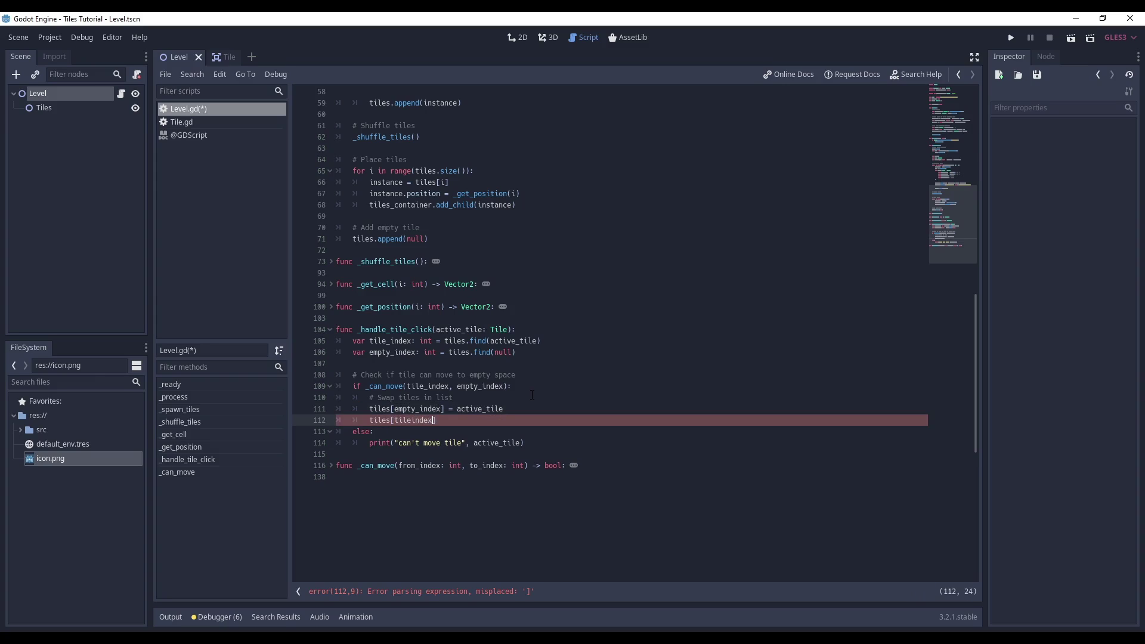
type("] = ")
type("null")
key("Return")
key("Return")
type("# Move tile to new")
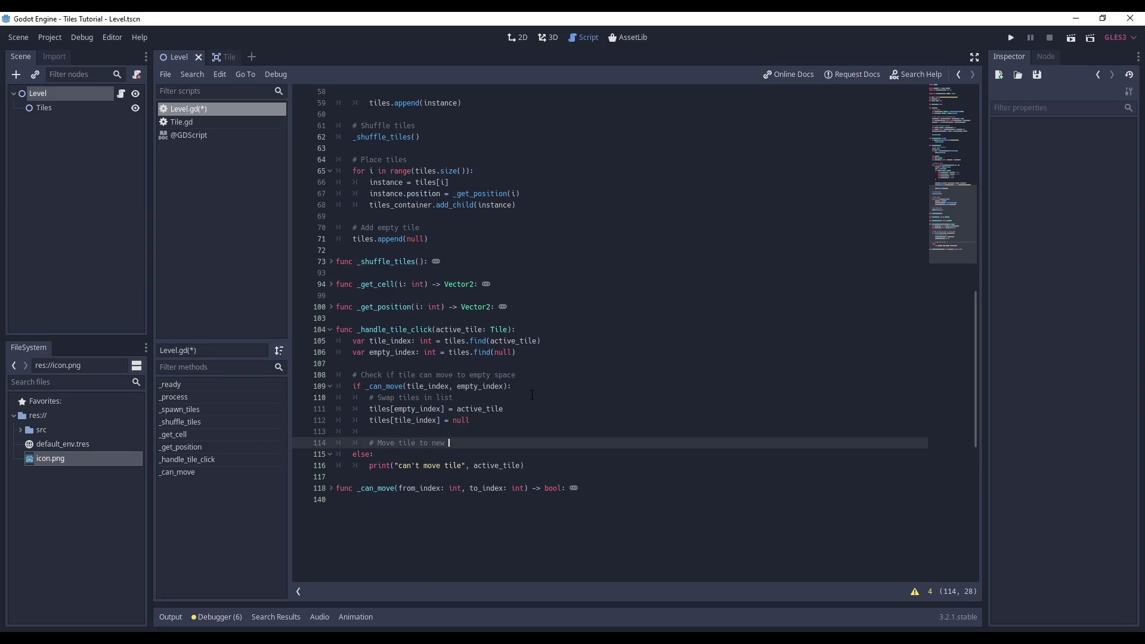
- Set new_pos to _get_position(empty_index) and call active_tile.move(new_pos)
type("pos")
type("ition")
key("Return")
type("var new_")
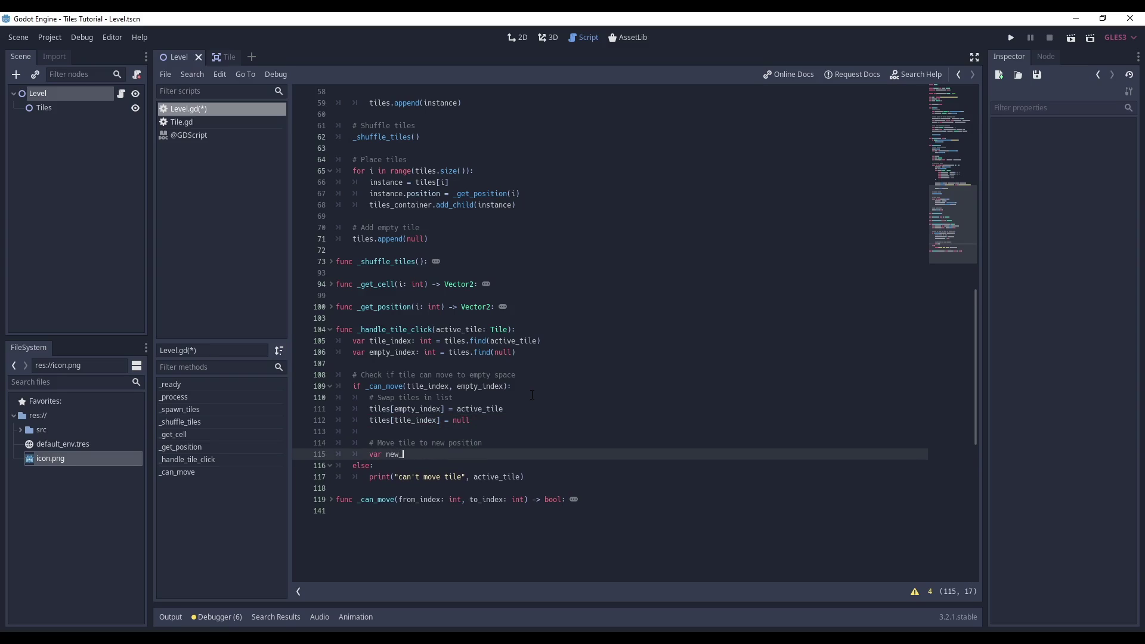
type("pos: Vector2 = ")
type("getpos")
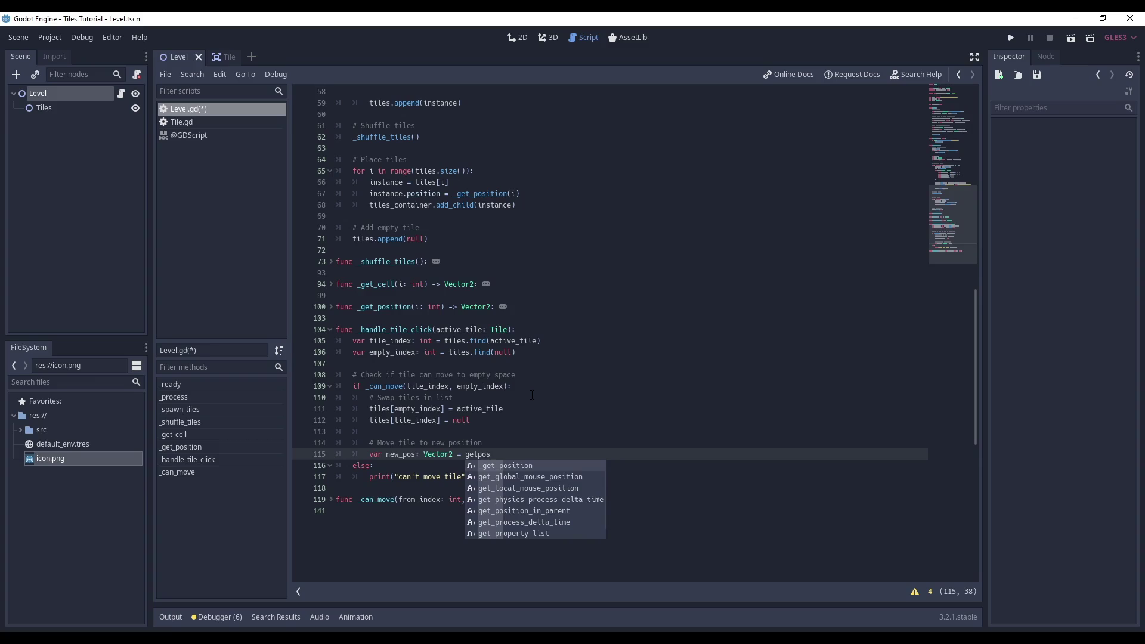
key("Return")
type("emptyindex")
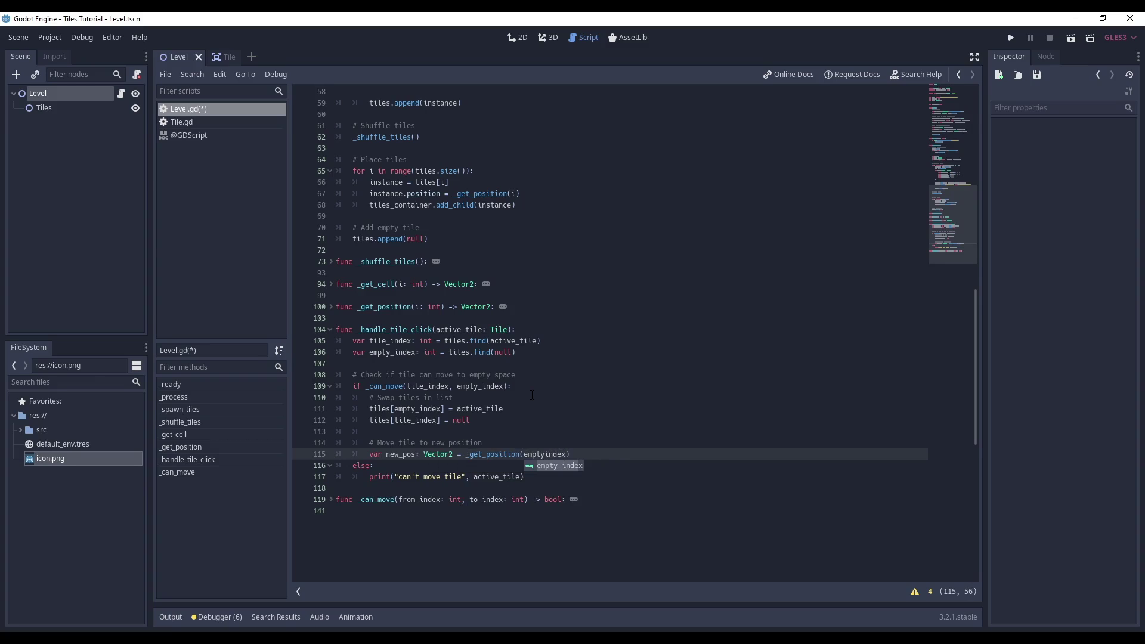
key("Return")
key("Return")
type("activetile")
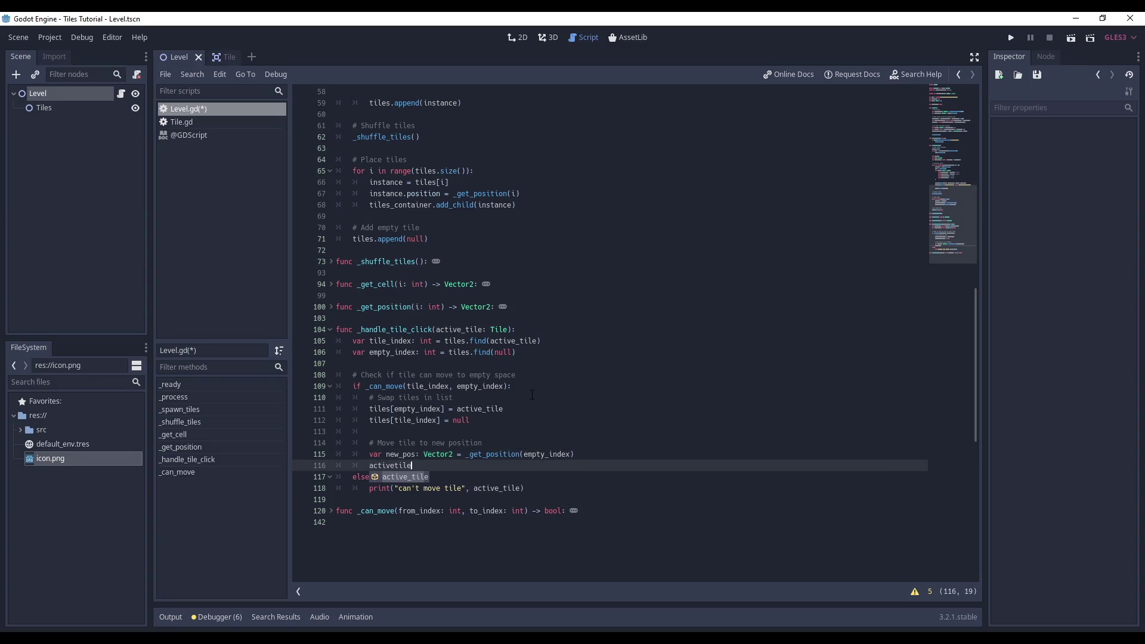
key("Return")
type(".move(ne")
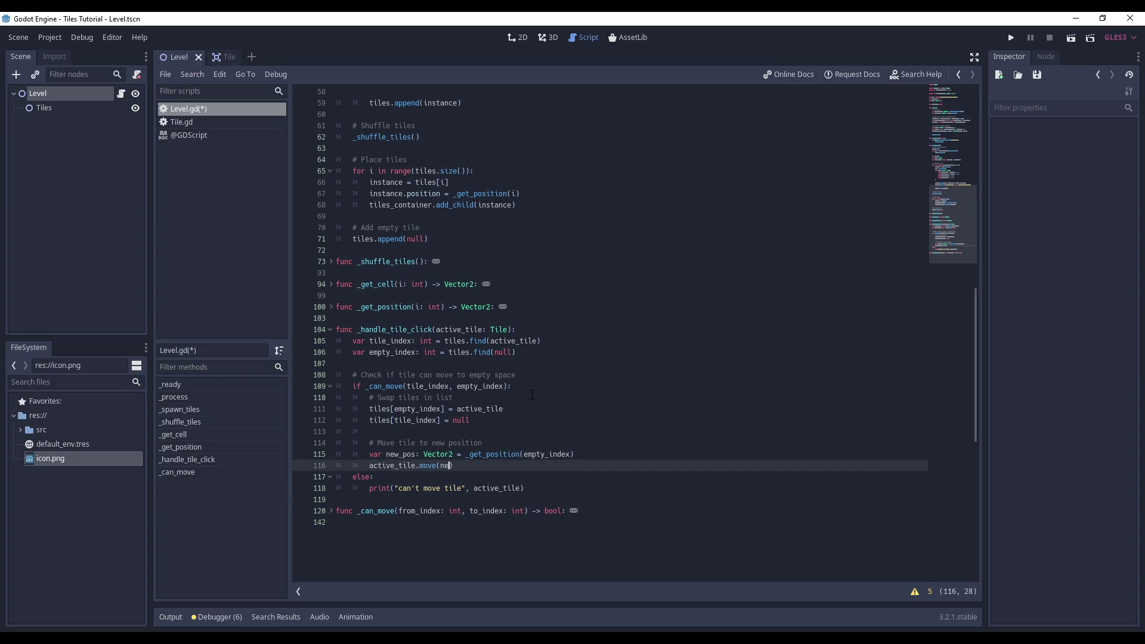
type("w_pos")
left_click(225, 123)
- Append func move(target_pos: Vector2) with position = target_pos to Tile.gd and save
left_click(388, 342)
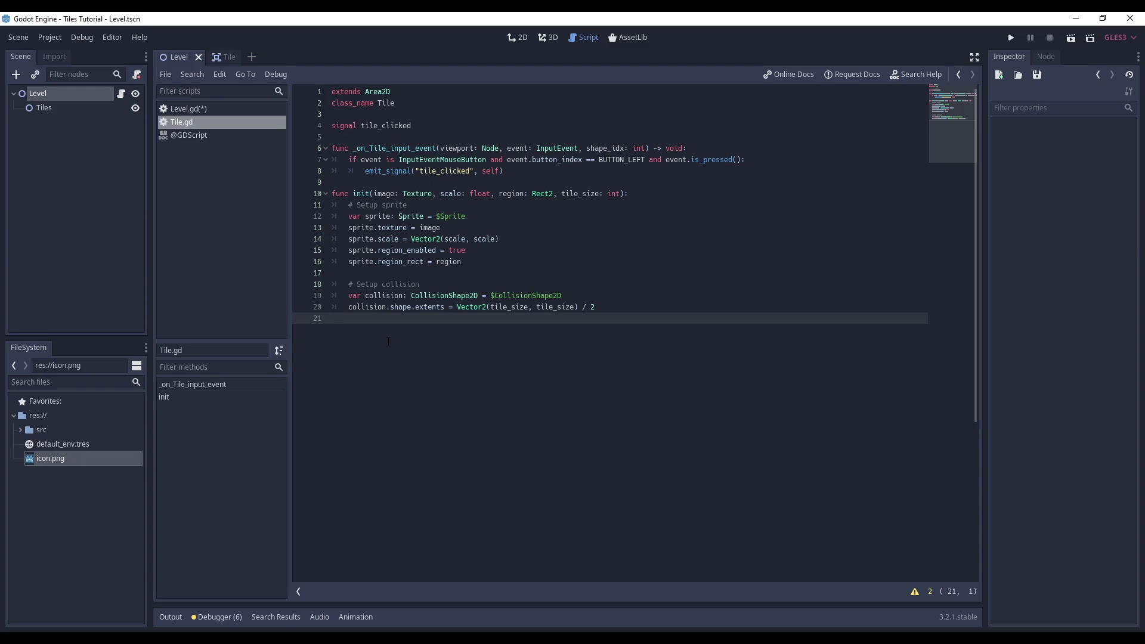
key("Return")
type("func move(tar")
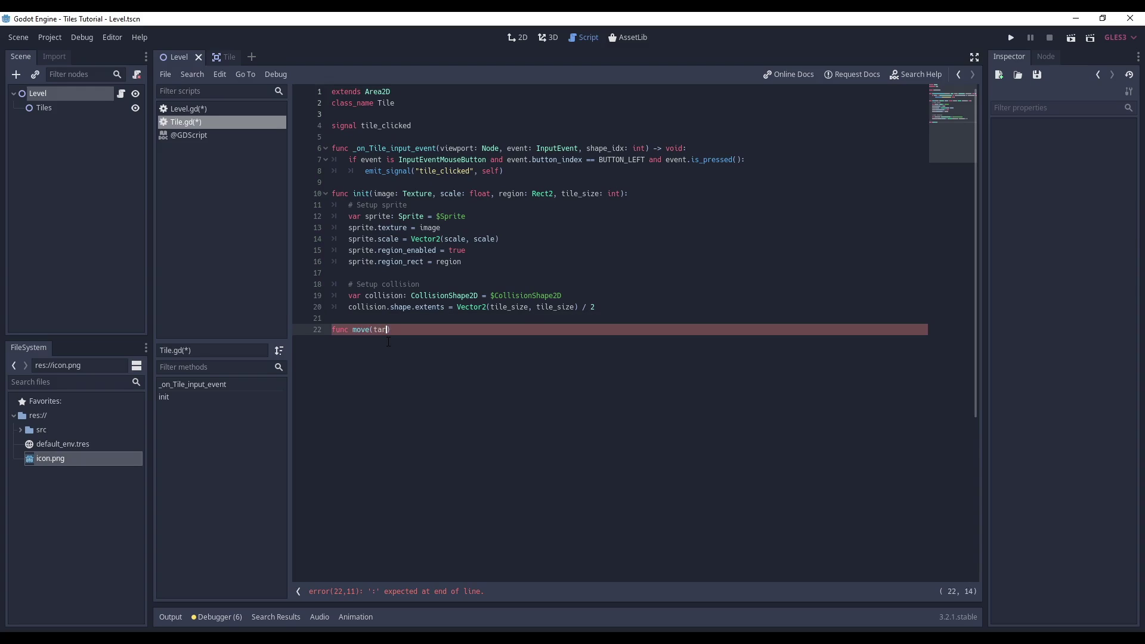
type("get_pos: Vec")
type("tor2")
key("Return")
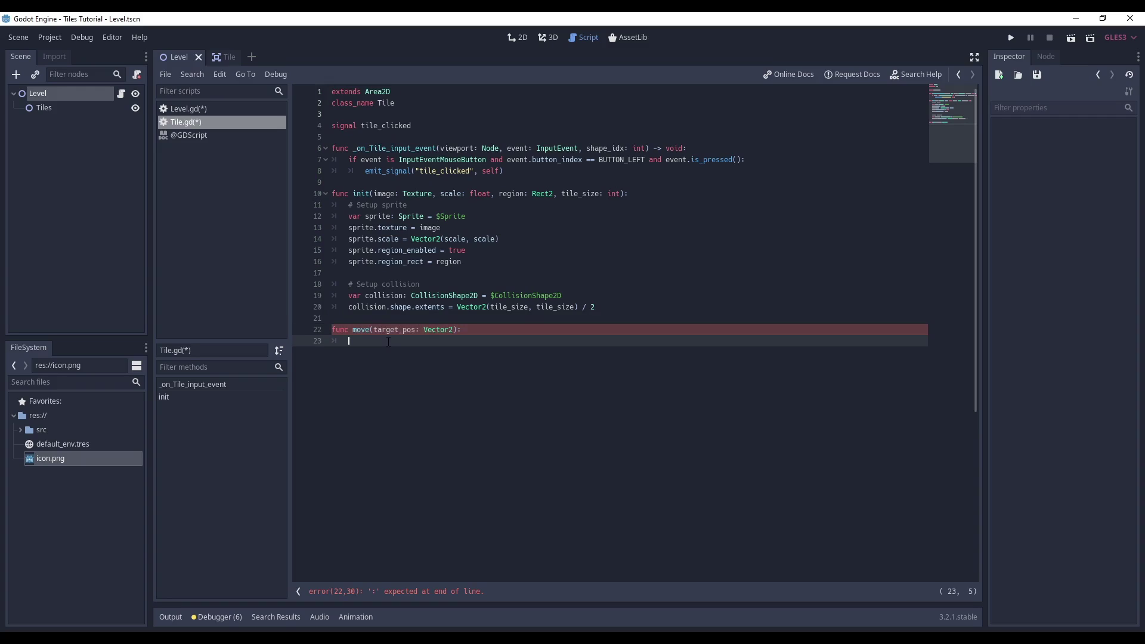
type("position = tar")
type("get_pos")
key("F5")
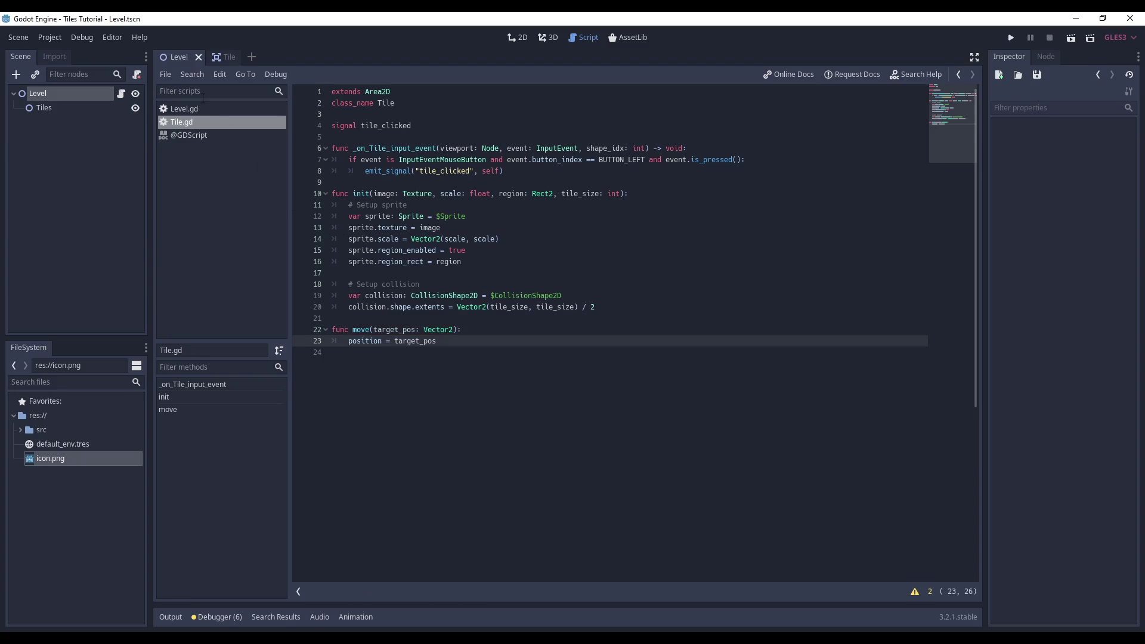
- Run the puzzle and click tiles not beside the gap to check they don't move
left_click(203, 109)
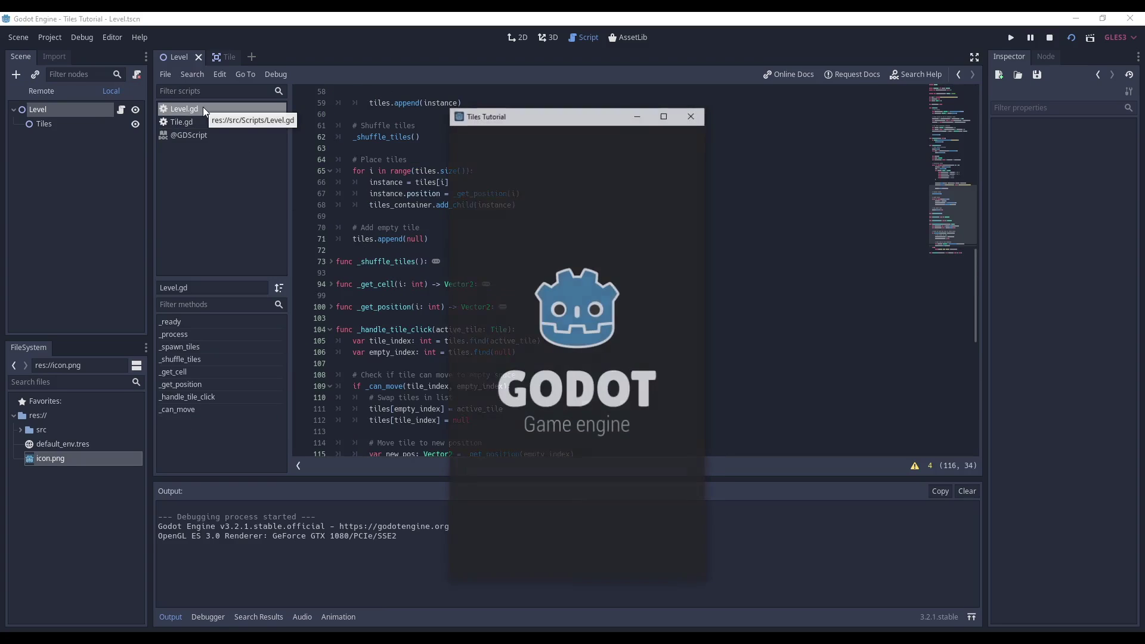
left_click(582, 272)
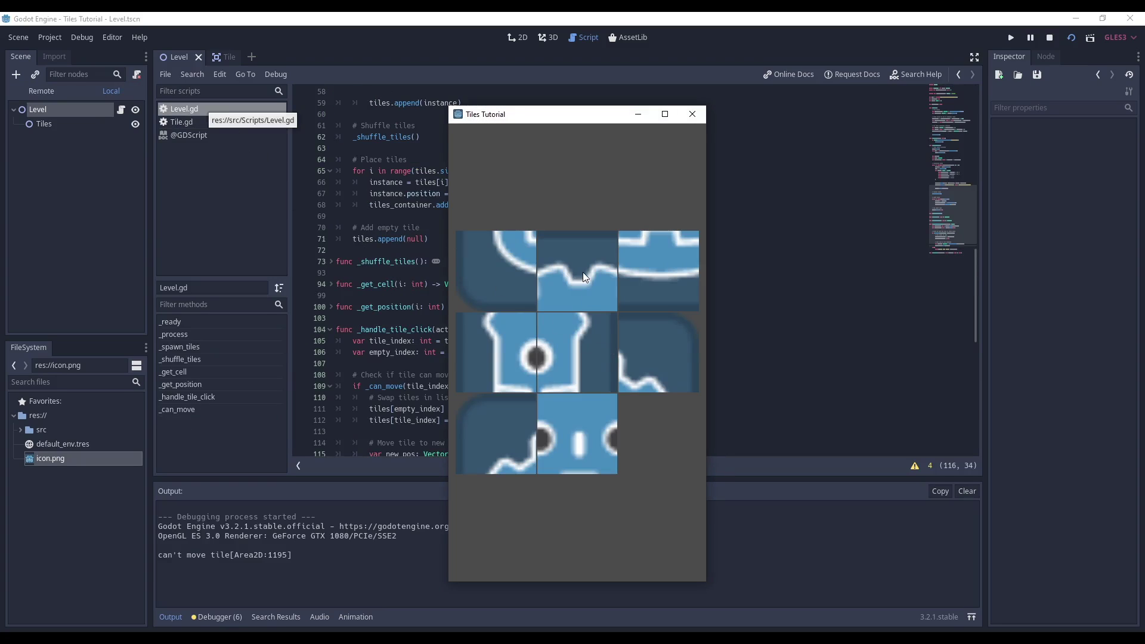
left_click(561, 271)
left_click(538, 270)
left_click(595, 315)
left_click(506, 384)
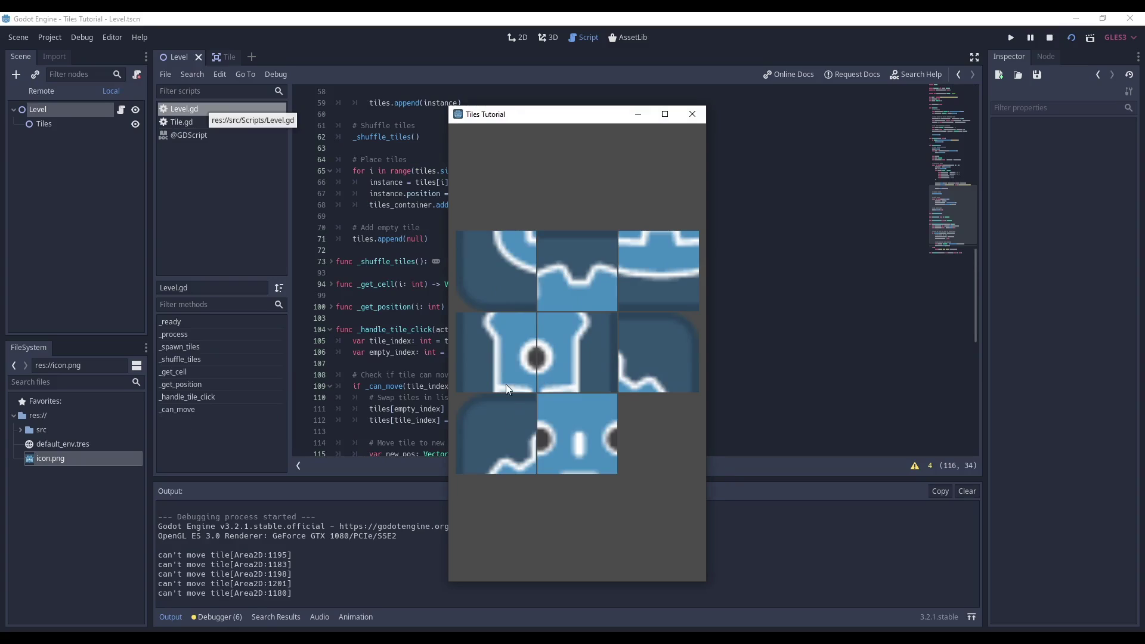
- Move a series of adjacent tiles into the empty cell, then stop the game and hide the log
left_click(642, 349)
left_click(649, 424)
left_click(600, 421)
left_click(605, 376)
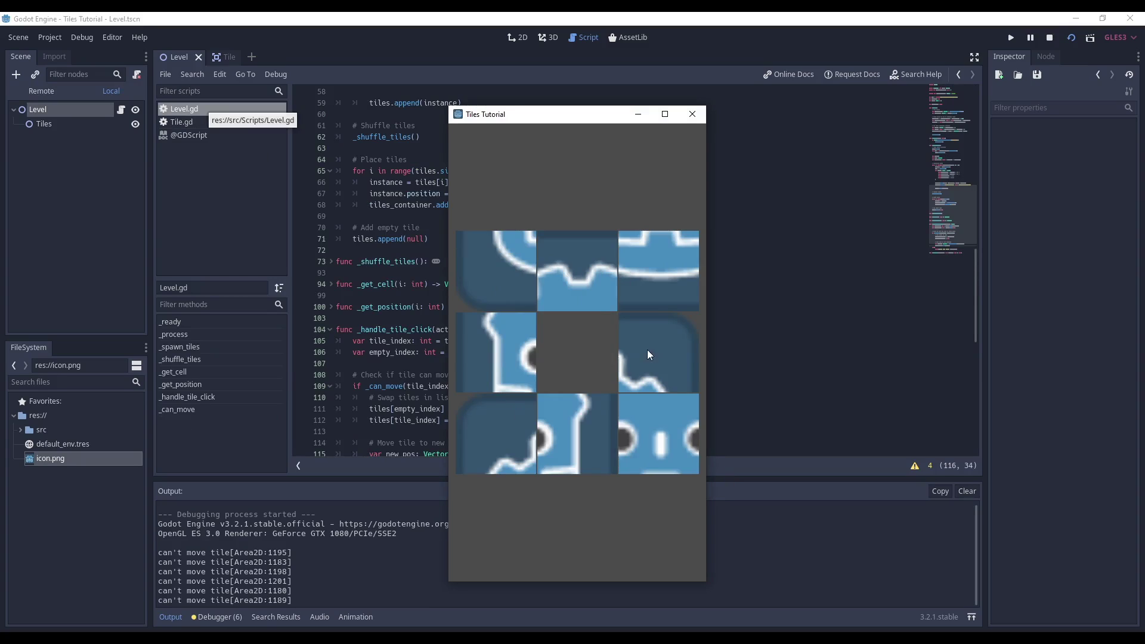
left_click(646, 349)
left_click(662, 430)
left_click(642, 346)
left_click(626, 280)
left_click(555, 269)
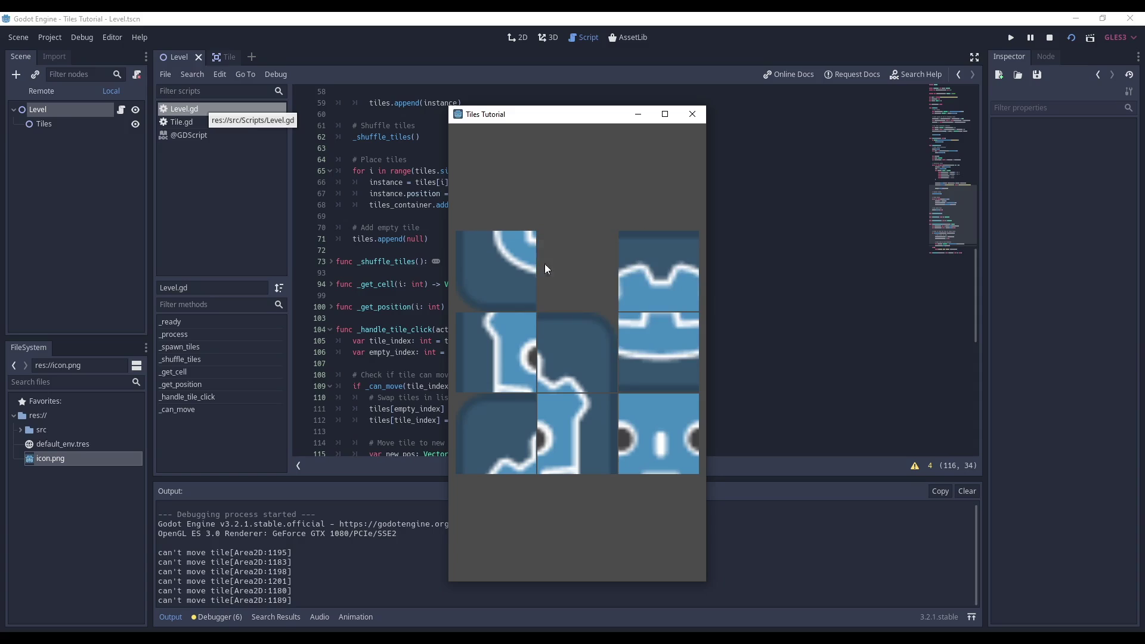
left_click(534, 265)
left_click(572, 360)
double_click(586, 360)
left_click(501, 351)
left_click(511, 425)
left_click(573, 433)
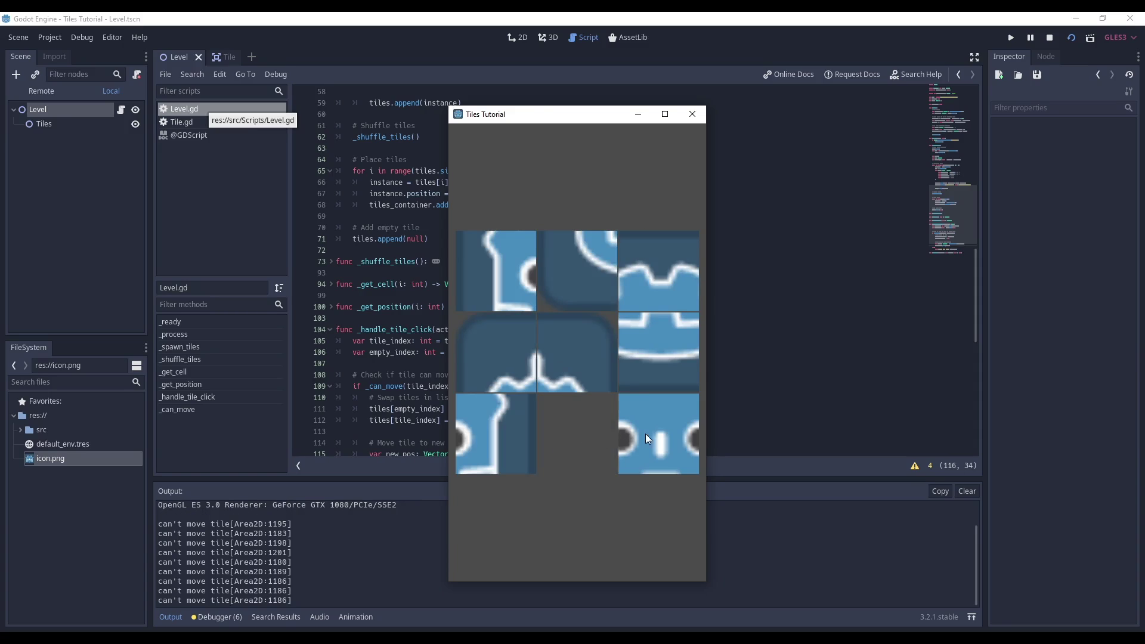
left_click(646, 434)
left_click(650, 358)
left_click(585, 348)
left_click(568, 417)
left_click(485, 439)
left_click(484, 338)
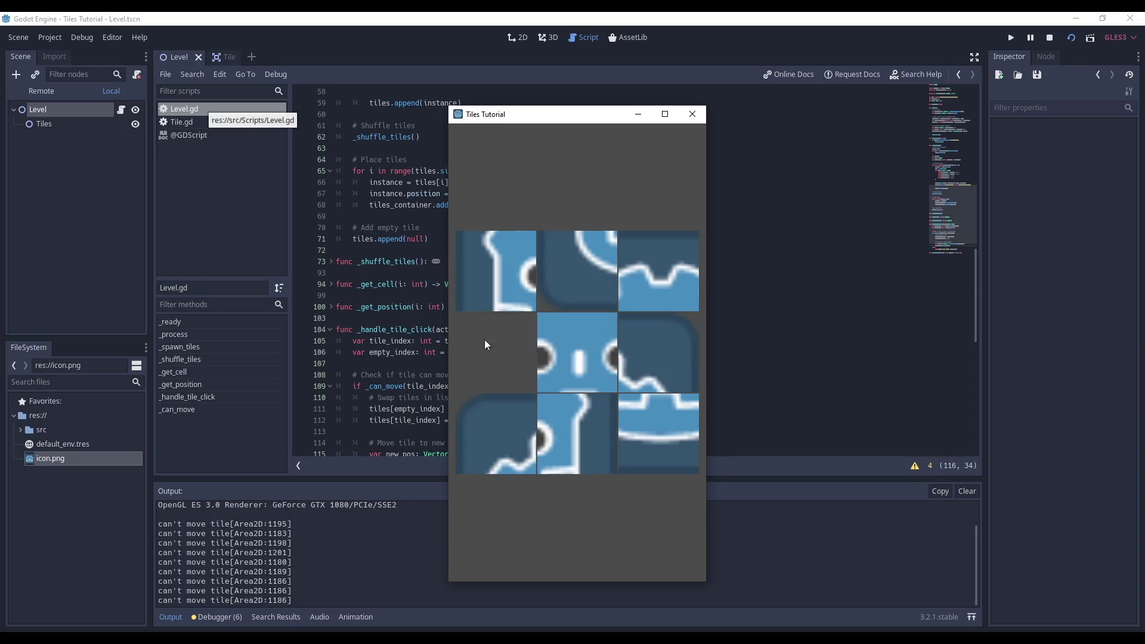
left_click(495, 271)
left_click(550, 261)
left_click(593, 357)
left_click(582, 307)
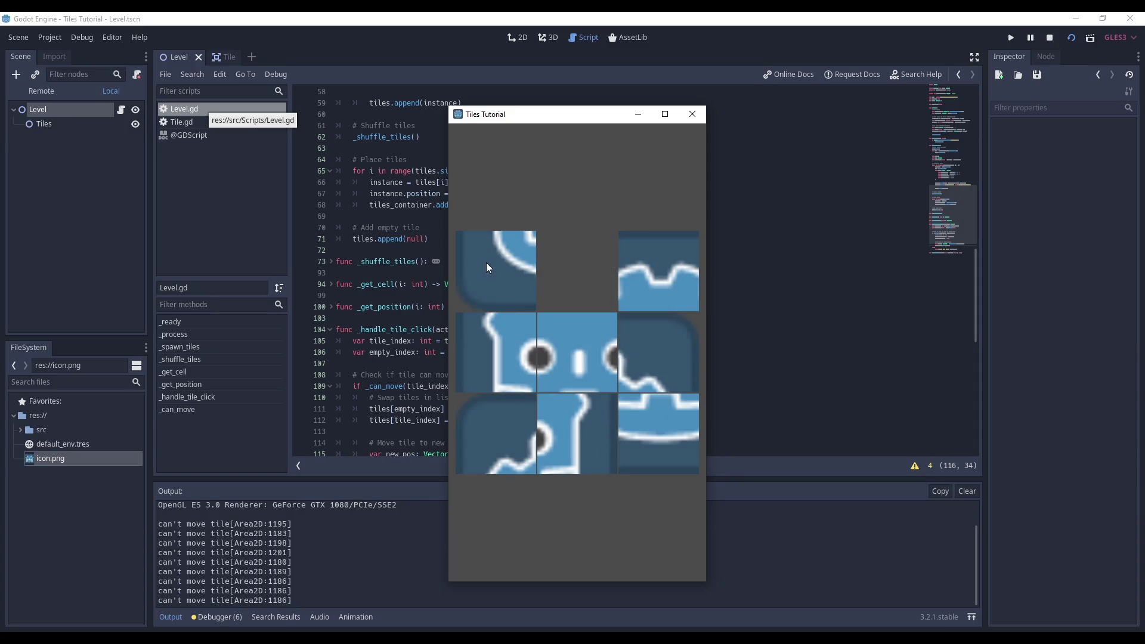
left_click(692, 115)
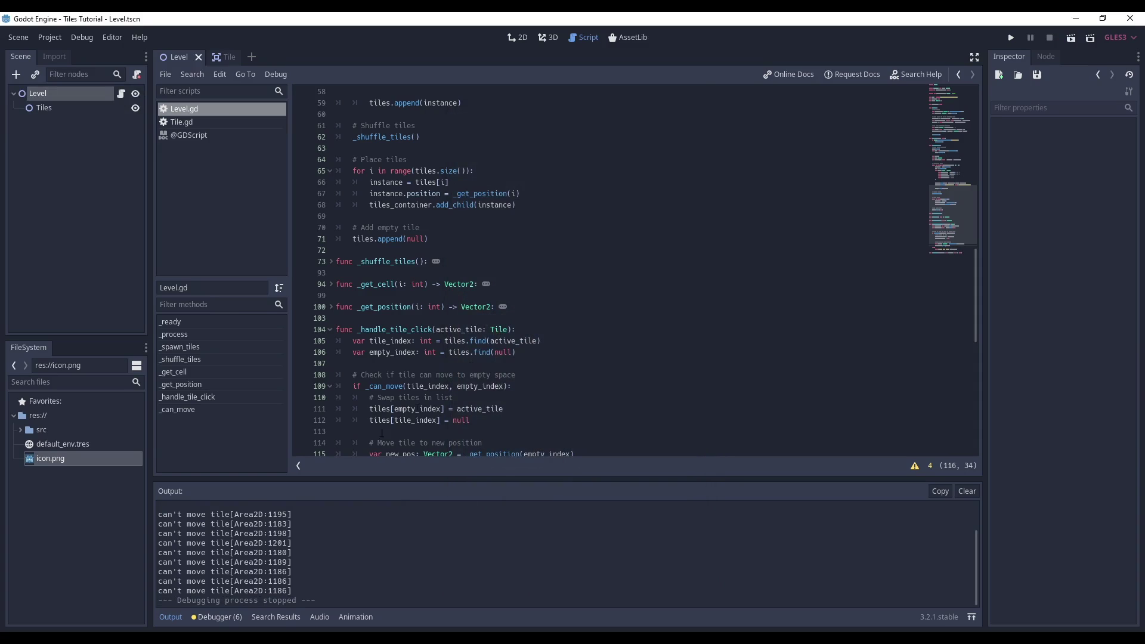
left_click(174, 616)
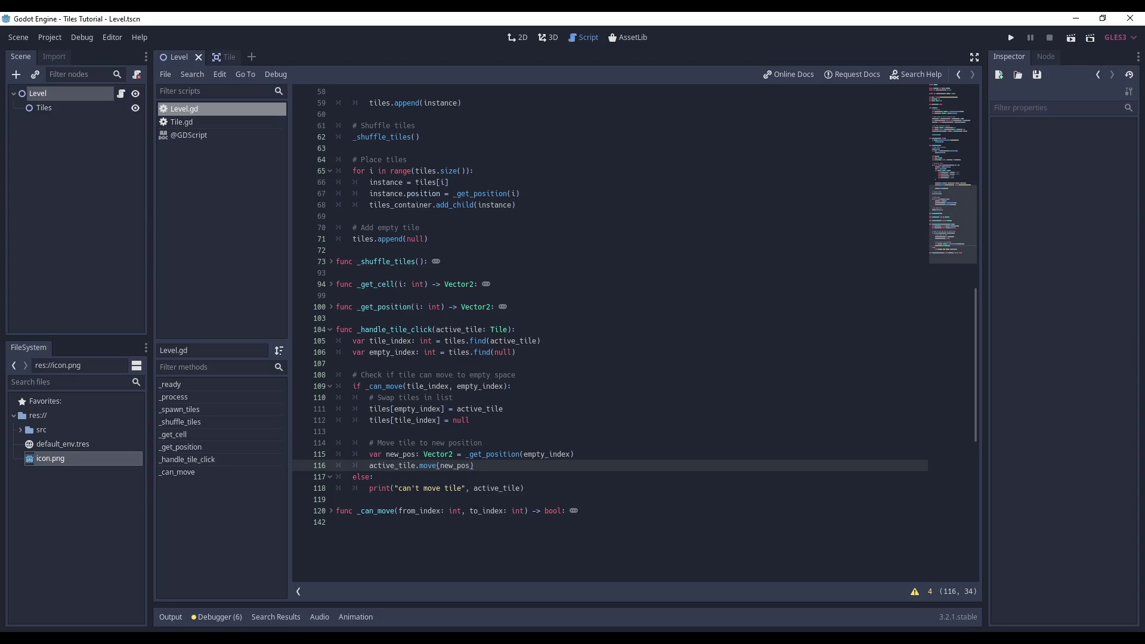
- In the Tile scene, add a Tween child node under the Tile root
left_click(227, 55)
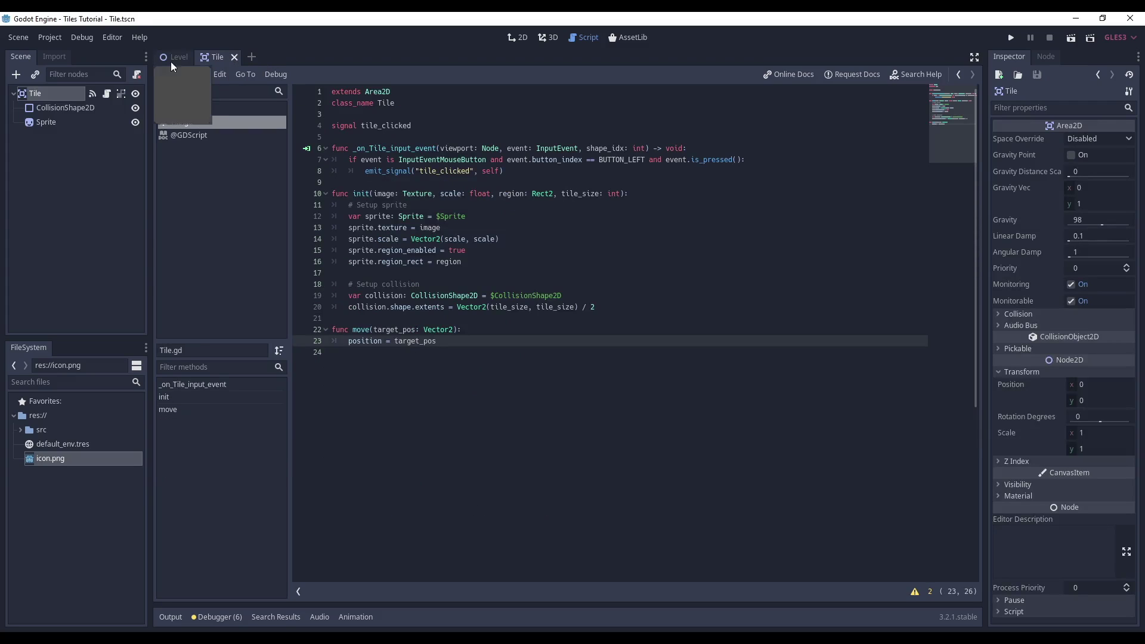
right_click(63, 93)
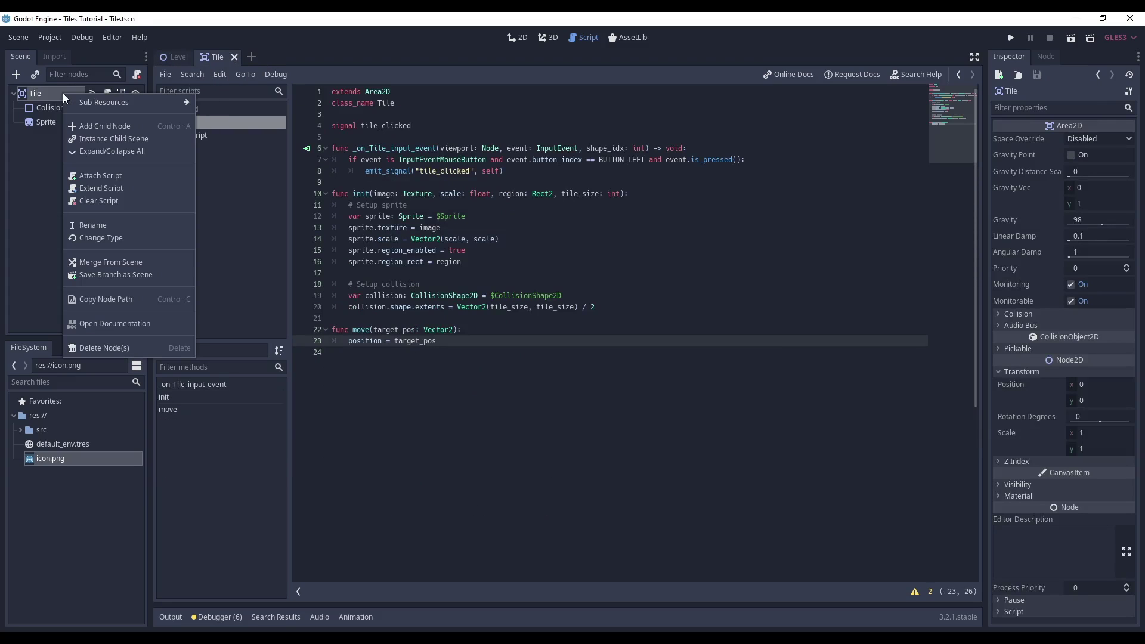
left_click(100, 127)
type("tween")
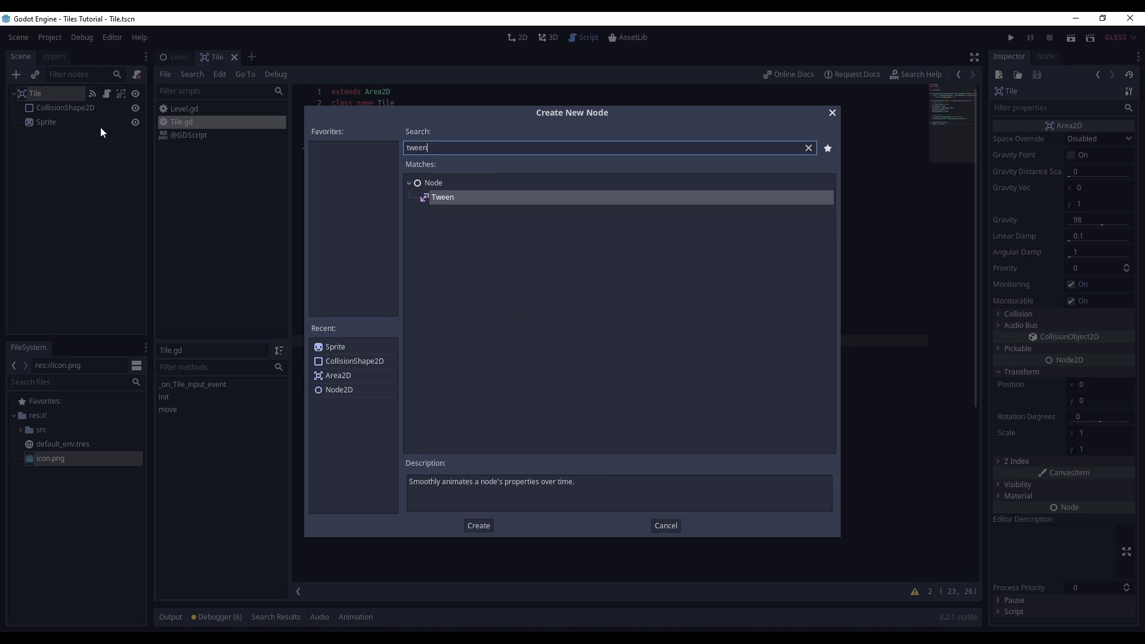
key("Return")
- Add a slide_speed float variable and onready var tween: Tween = $Tween, removing the instant position assignment
left_click(435, 126)
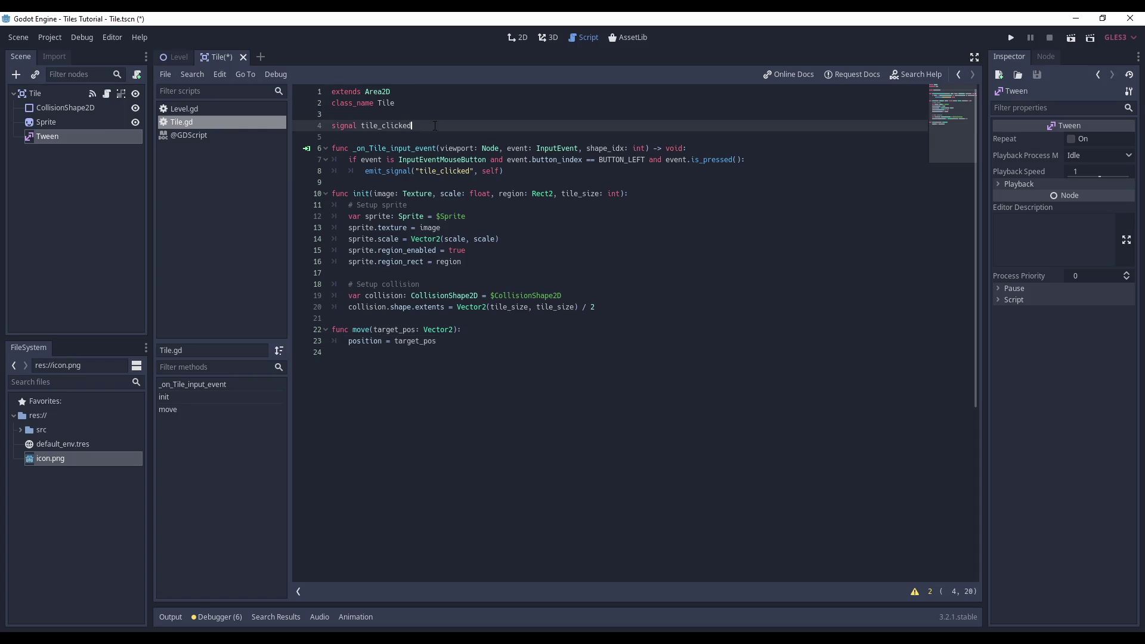
key("Return")
key("Return")
type("var slide")
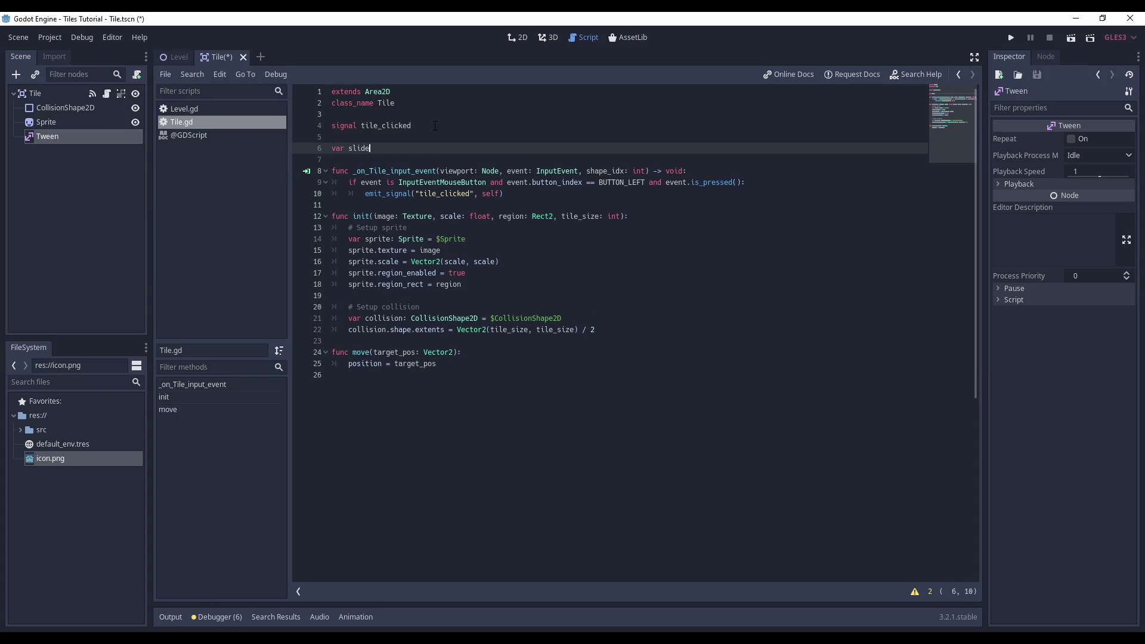
type("_speed: float")
type(" = .2")
left_click(449, 368)
key("shift+Home")
key("BackSpace")
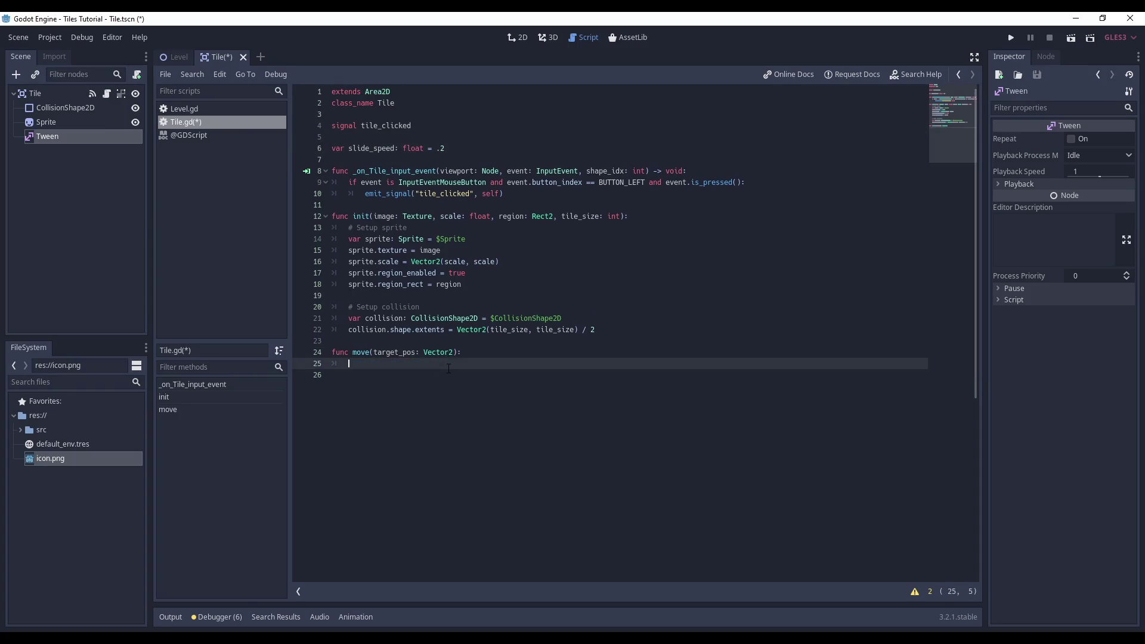
left_click(483, 145)
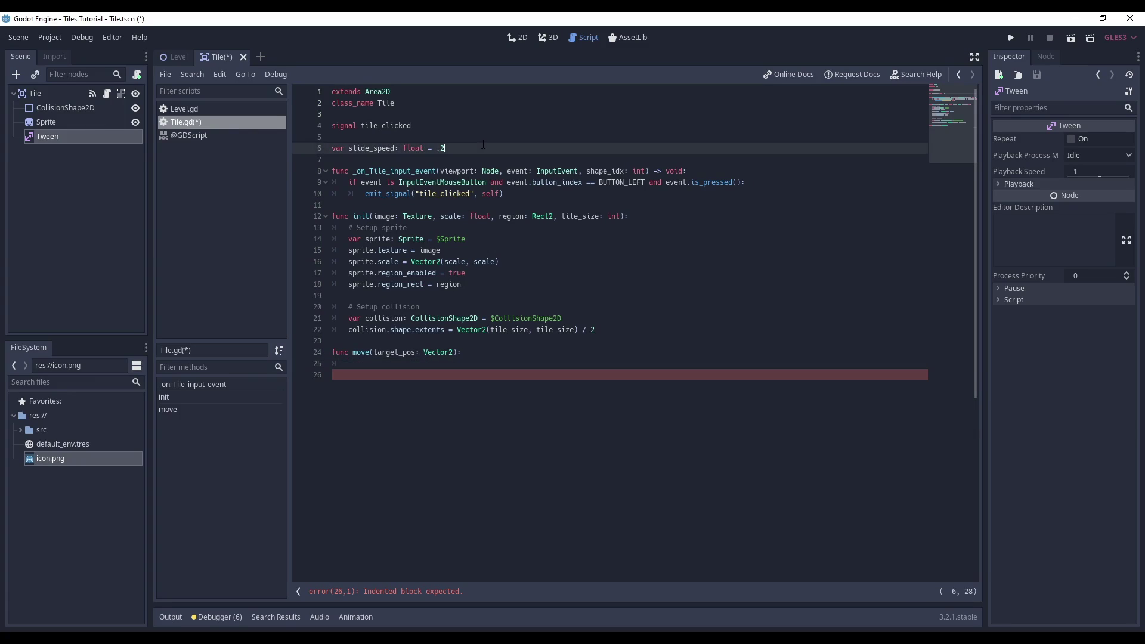
key("Up")
key("Up")
key("Return")
key("Return")
type("on")
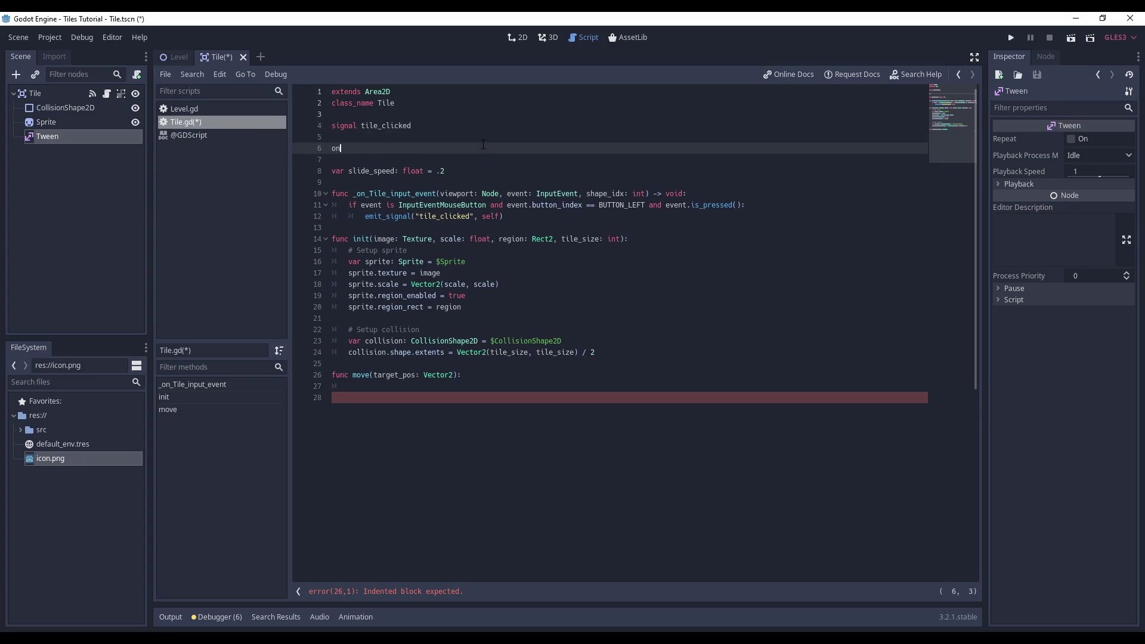
type("ready var tw")
type("een: Tween = ")
type("$Tw")
type("een")
- In move(), store start_pos and tween position to target_pos over slide_speed with TRANS_QUAD, EASE_IN_OUT
left_click(452, 384)
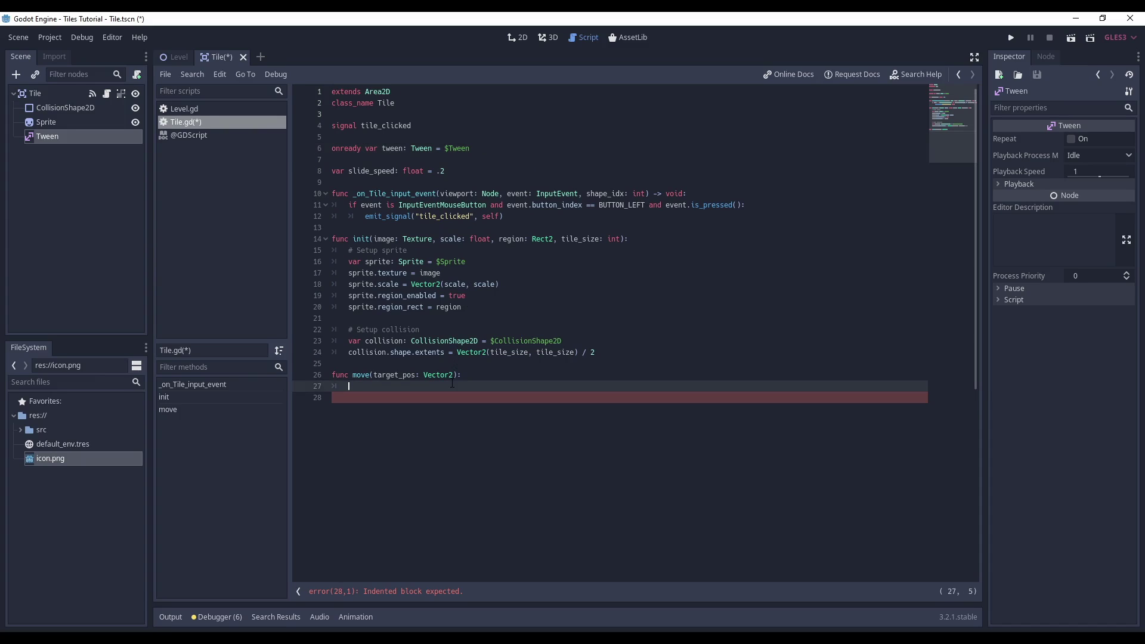
type("var start_pos:")
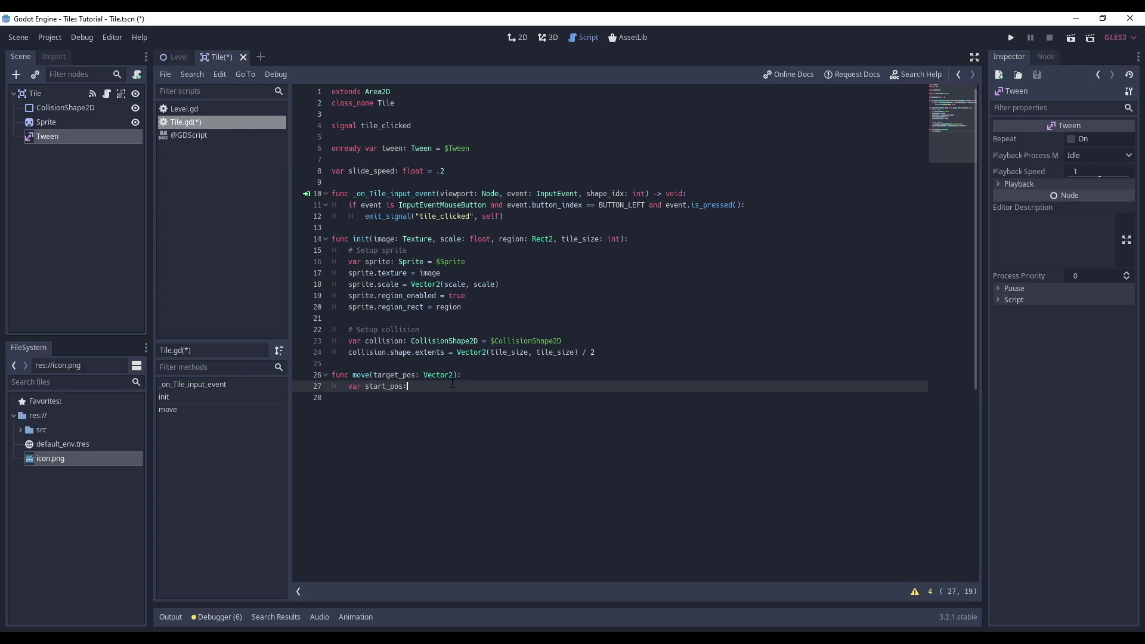
type(" Vector2 = pos")
type("it")
key("Return")
key("Return")
key("Return")
type("tween.")
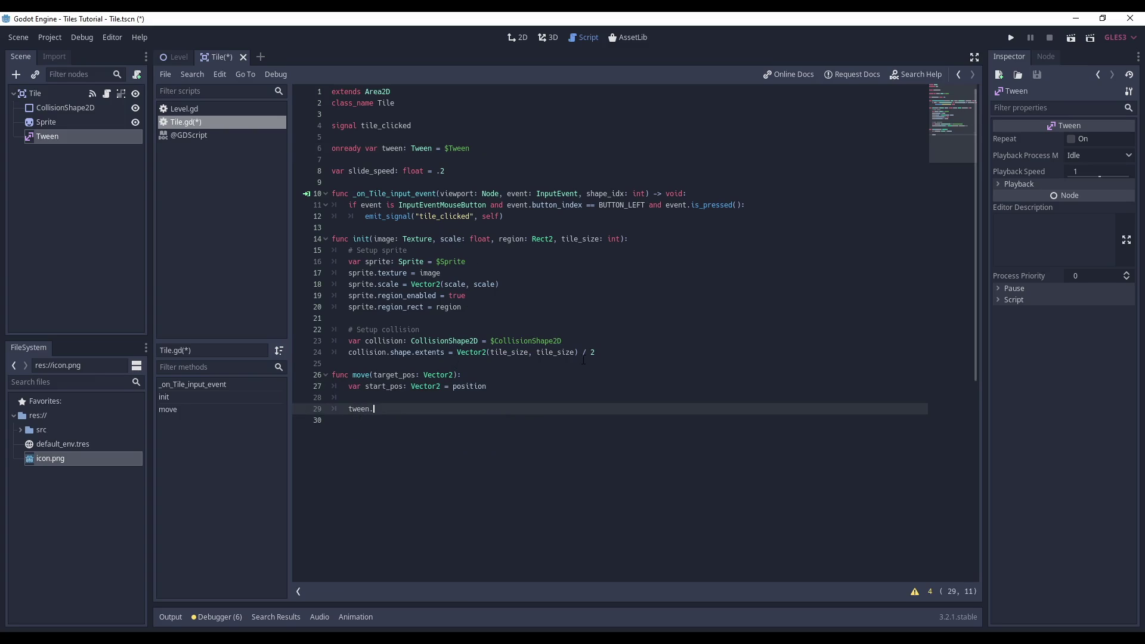
type("inter")
key("Down")
key("Down")
key("Down")
key("Return")
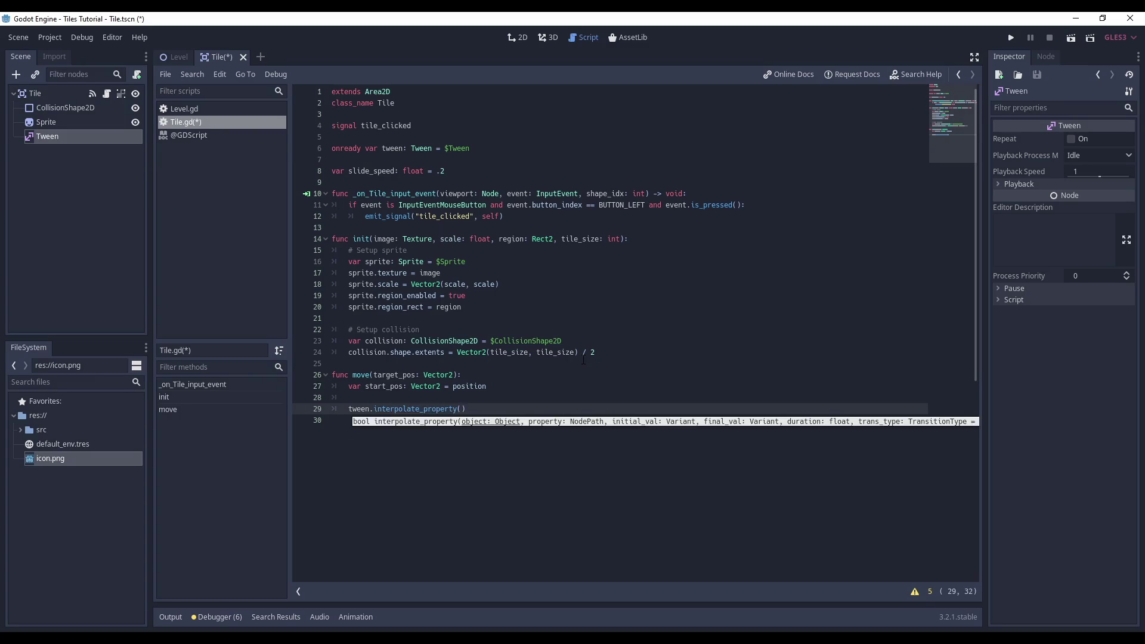
type("self, \"pos")
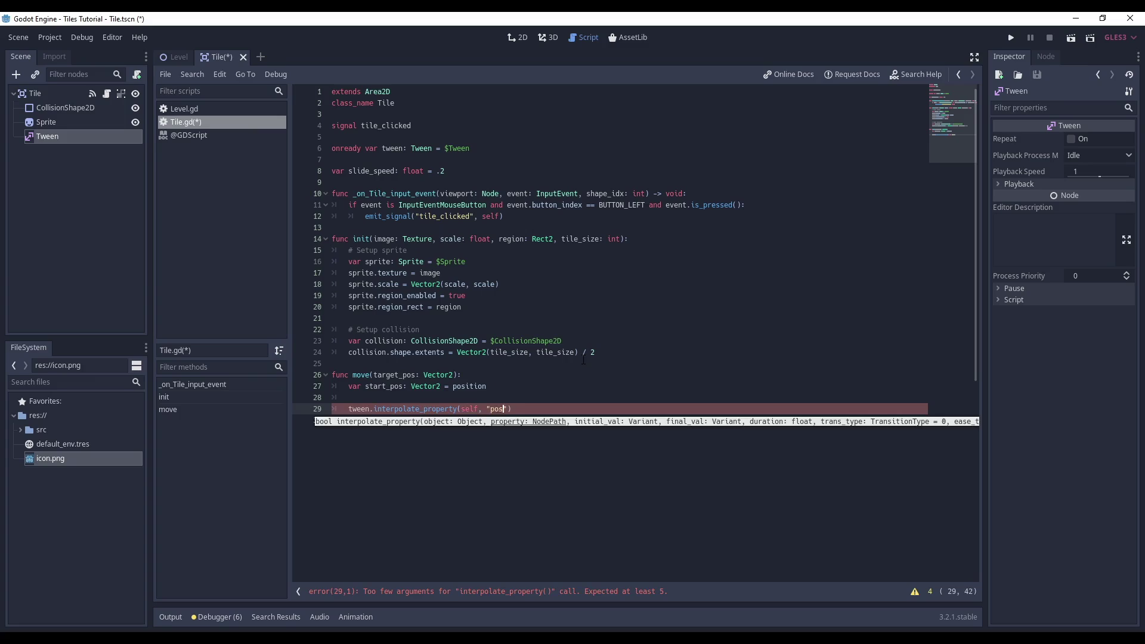
type("ition\", sta")
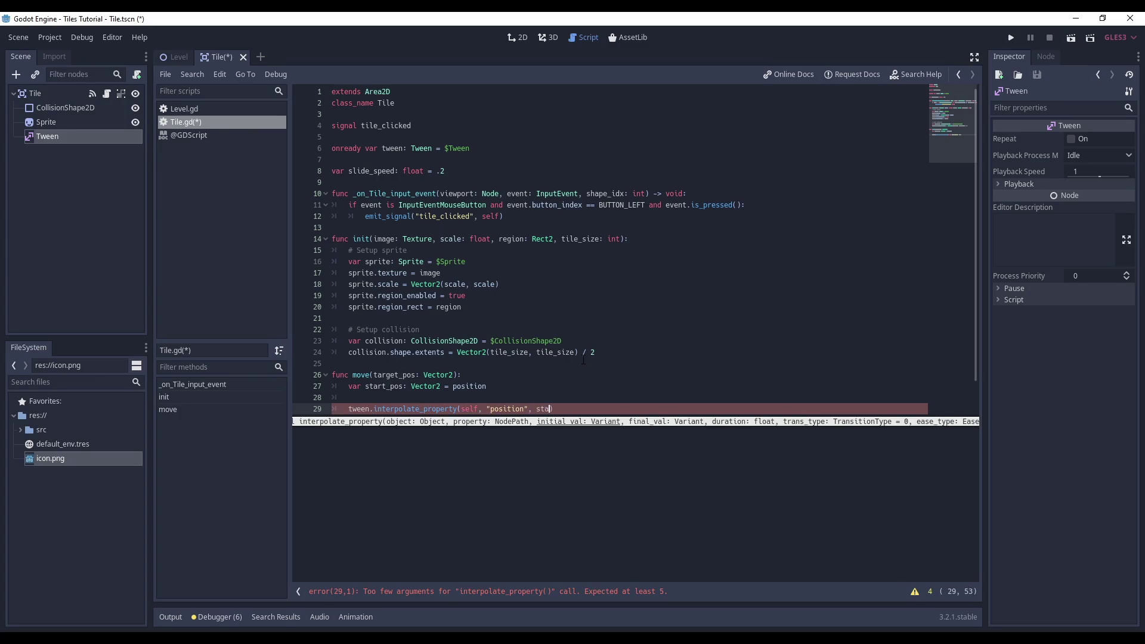
type("_pos, target_")
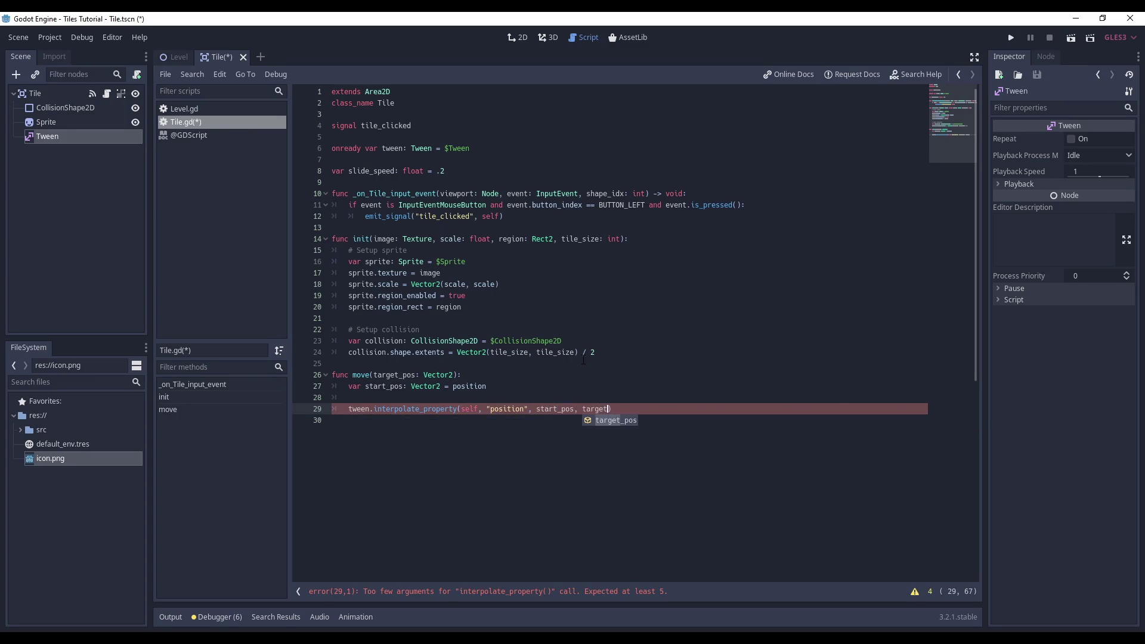
type("pos, slide_s")
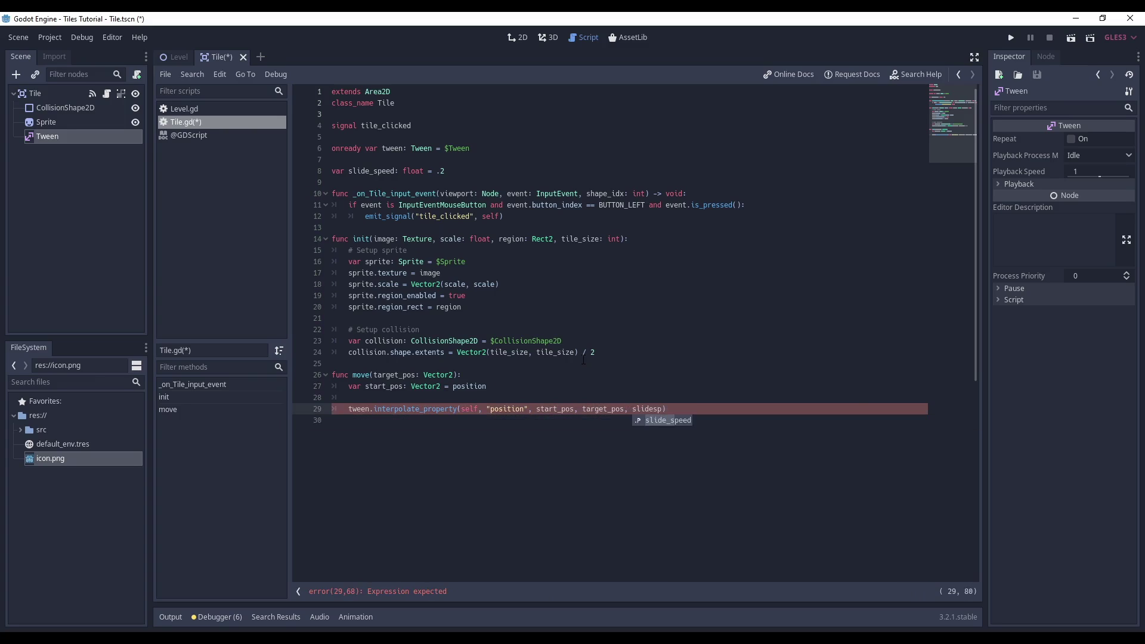
type("peed, trq")
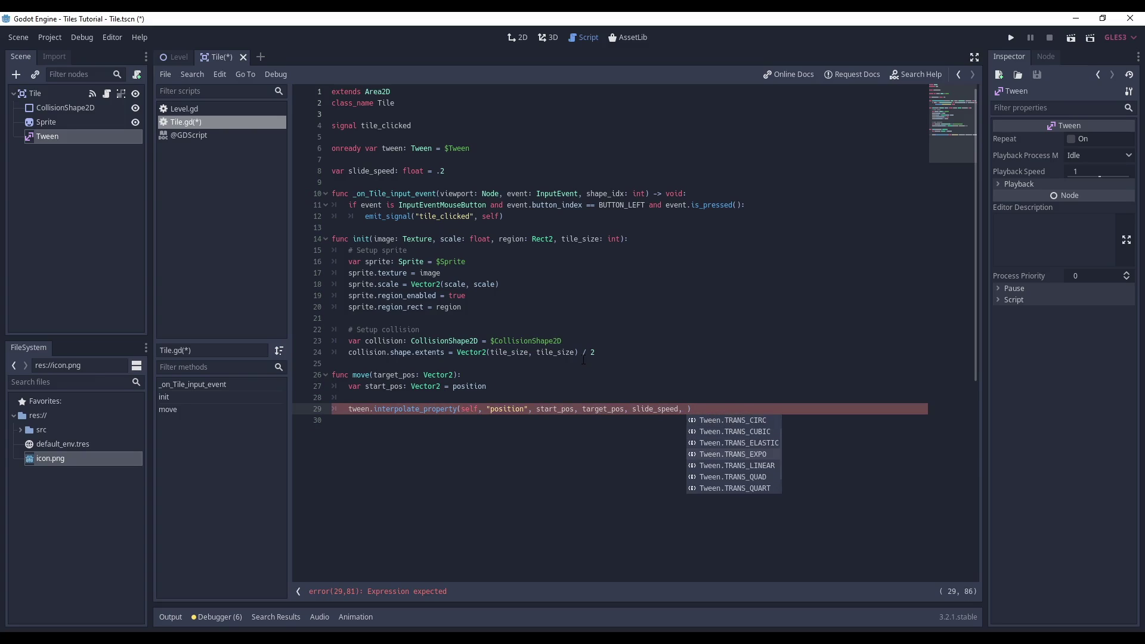
key("Return")
type(", ease")
key("Return")
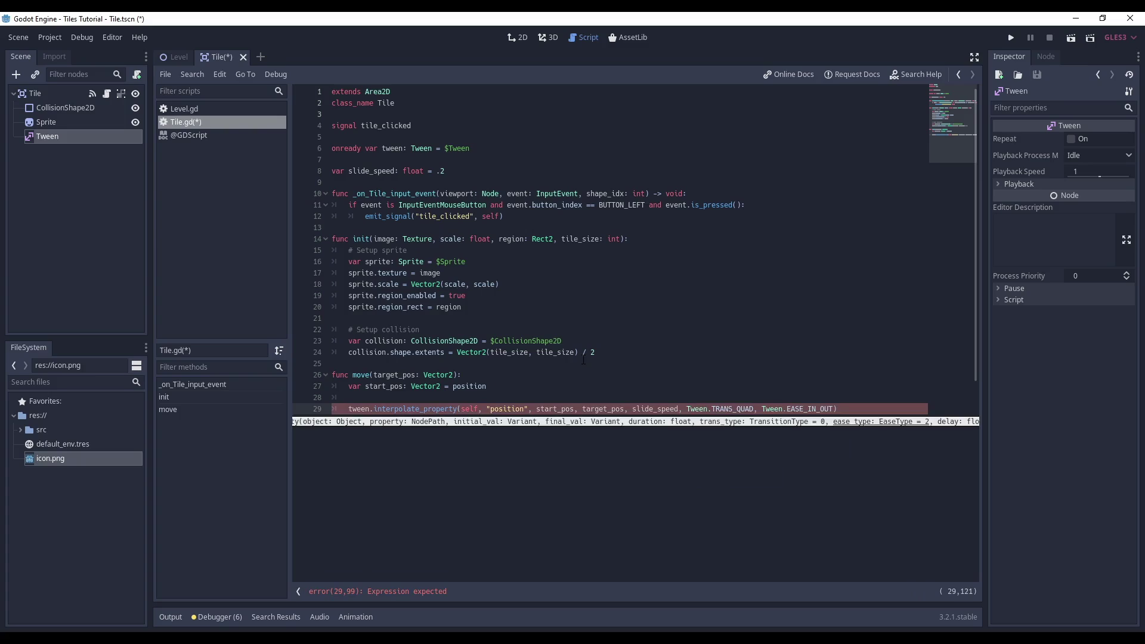
- Save Tile.gd and add tween.start() after the interpolation call
key("End")
key("ctrl+s")
key("Return")
type("tween.sta")
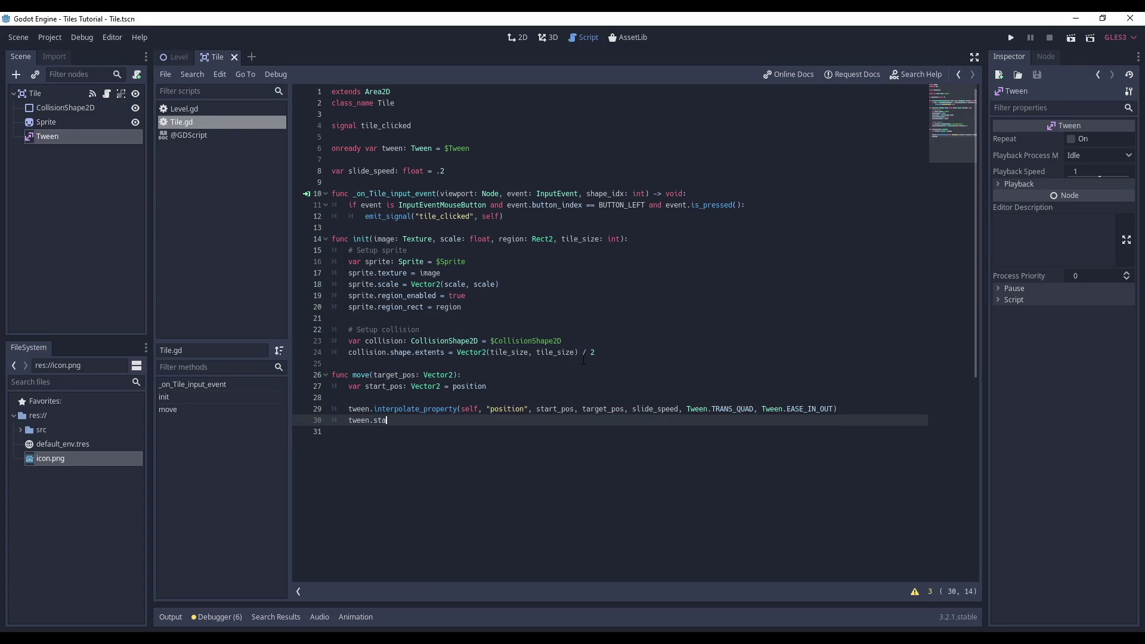
type("rt(")
- Run the project, stop it, then run again from the Level scene
key("F5")
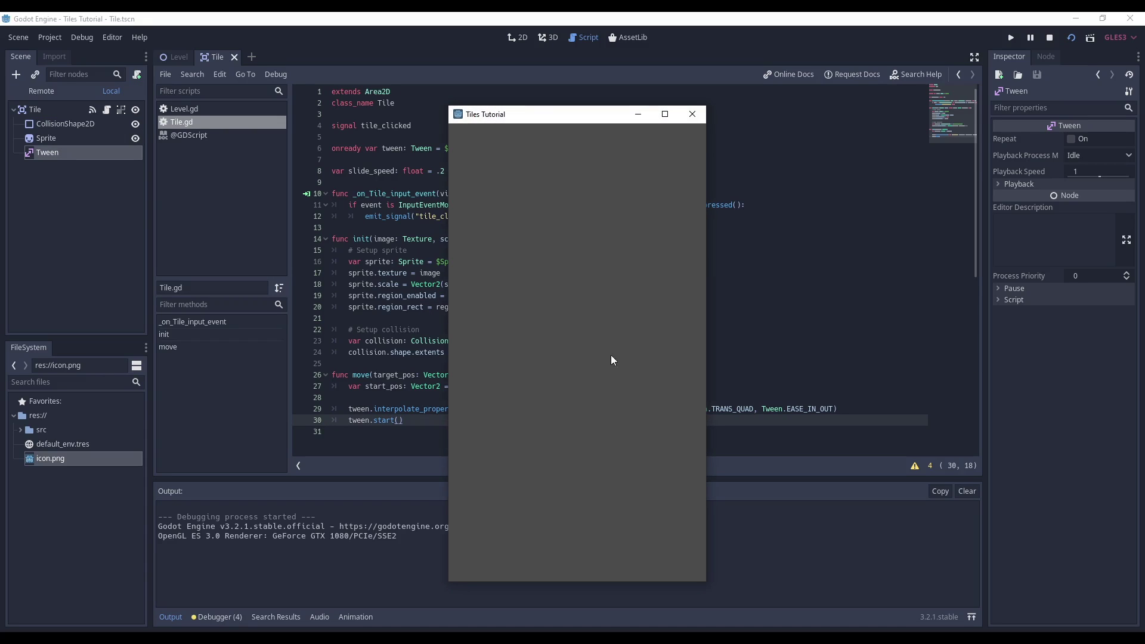
left_click(691, 117)
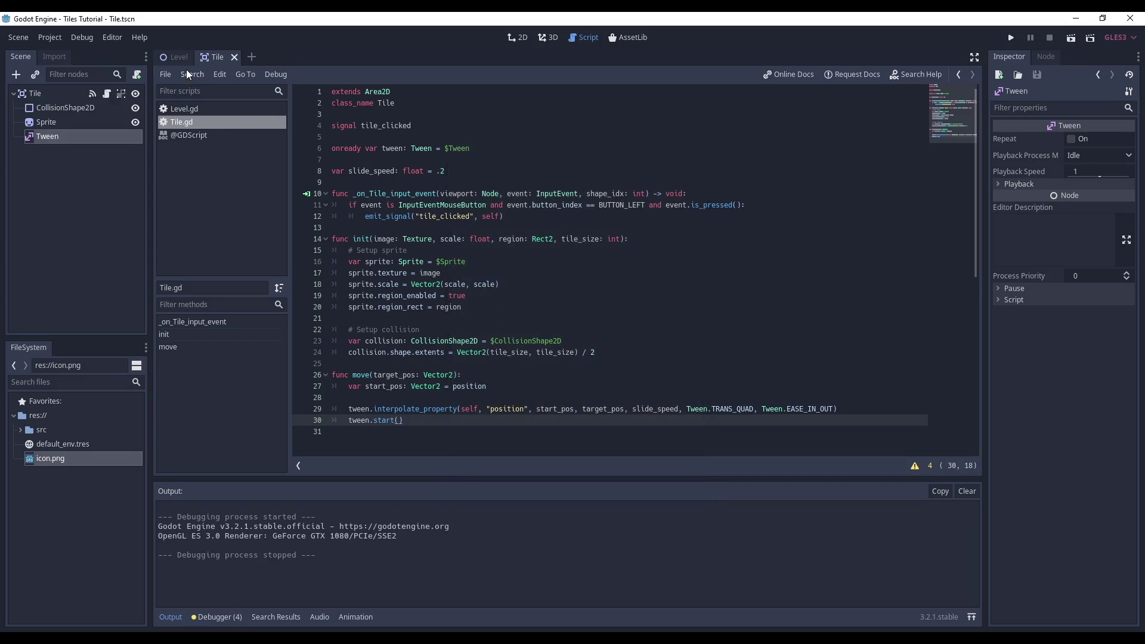
left_click(175, 56)
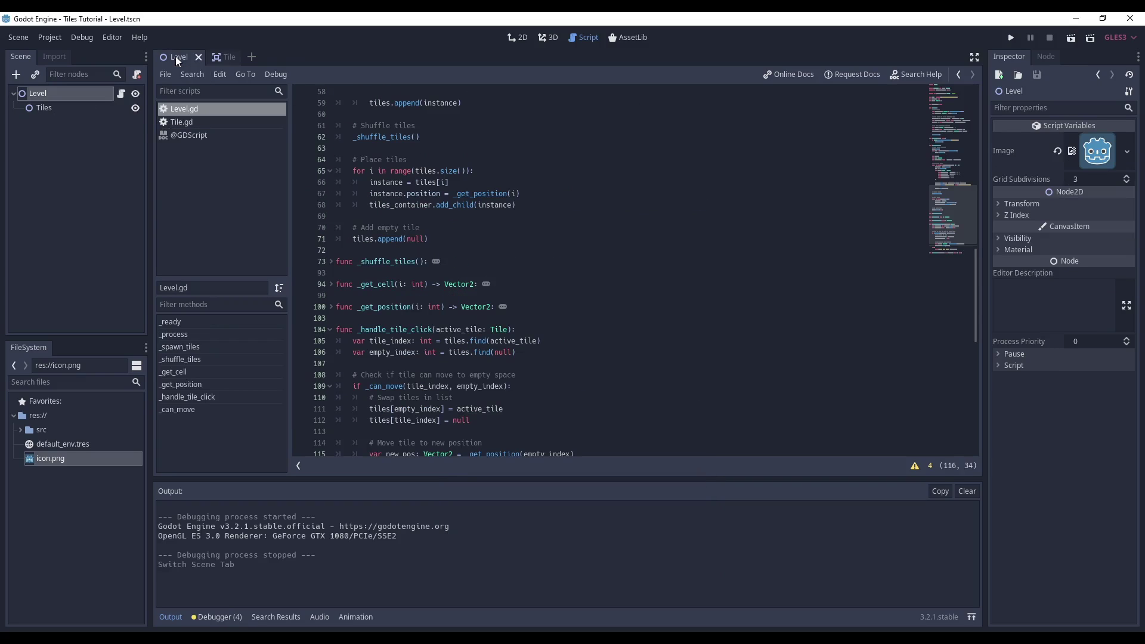
key("F5")
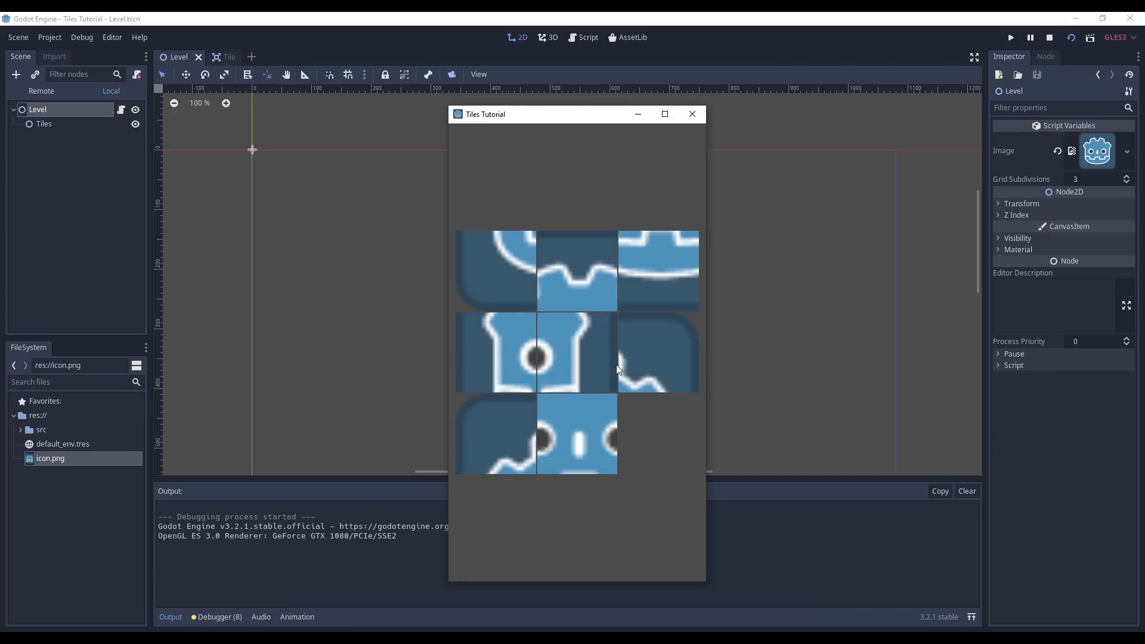
- Slide a sequence of tiles into the gap to confirm they glide smoothly, then close the game
left_click(635, 366)
left_click(639, 302)
left_click(596, 281)
left_click(591, 360)
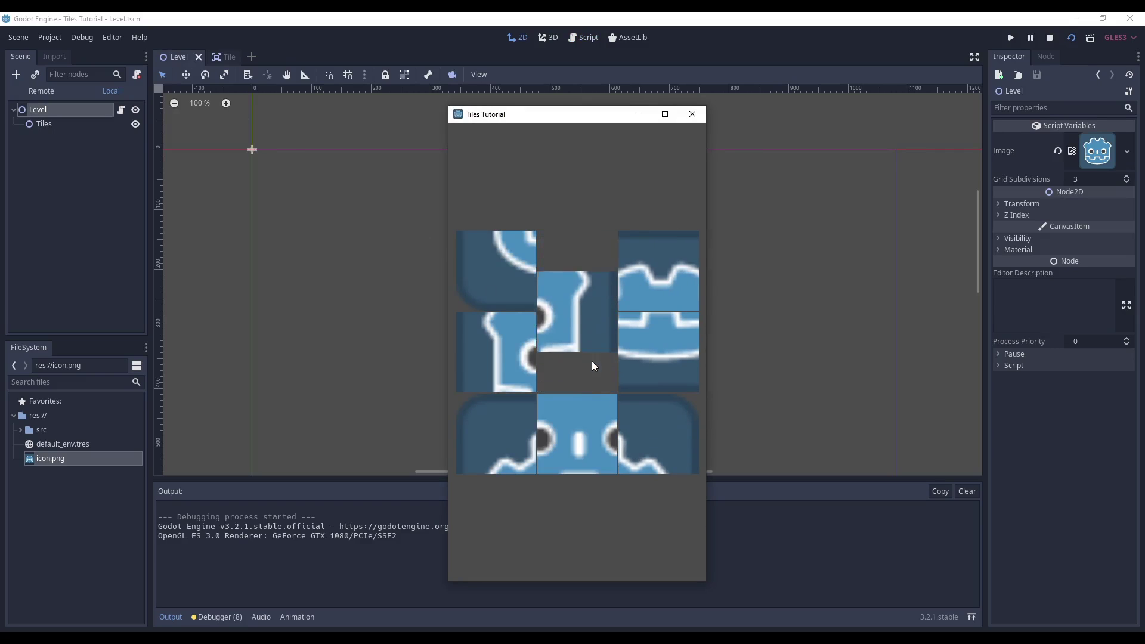
left_click(596, 411)
left_click(625, 363)
left_click(637, 412)
left_click(642, 331)
left_click(650, 274)
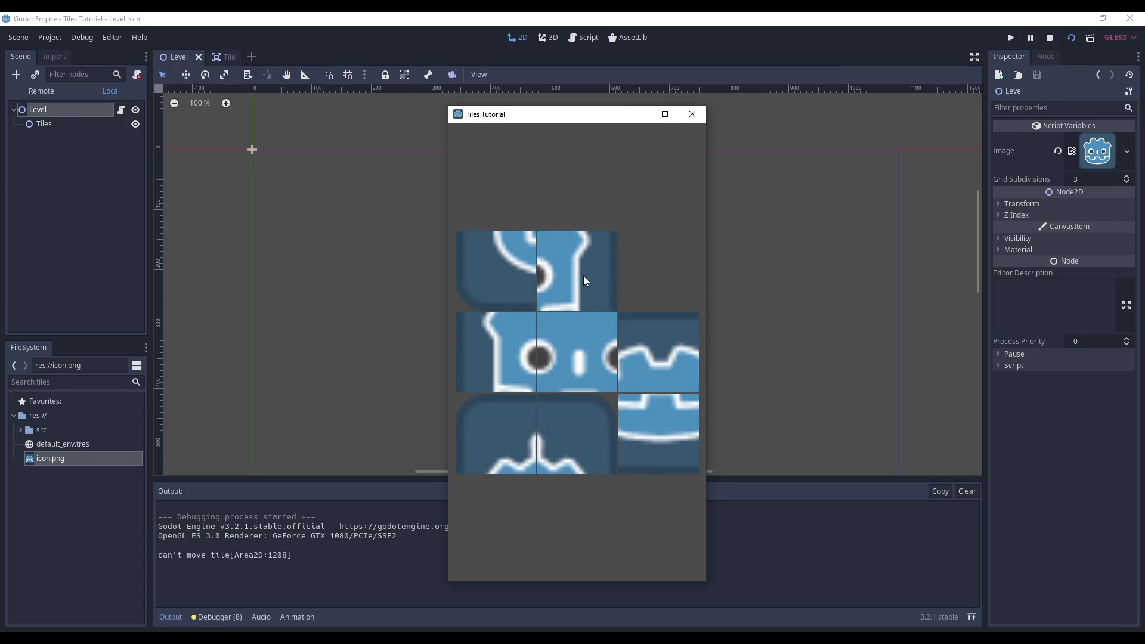
left_click(584, 276)
left_click(508, 272)
left_click(507, 317)
left_click(574, 353)
left_click(575, 429)
left_click(485, 447)
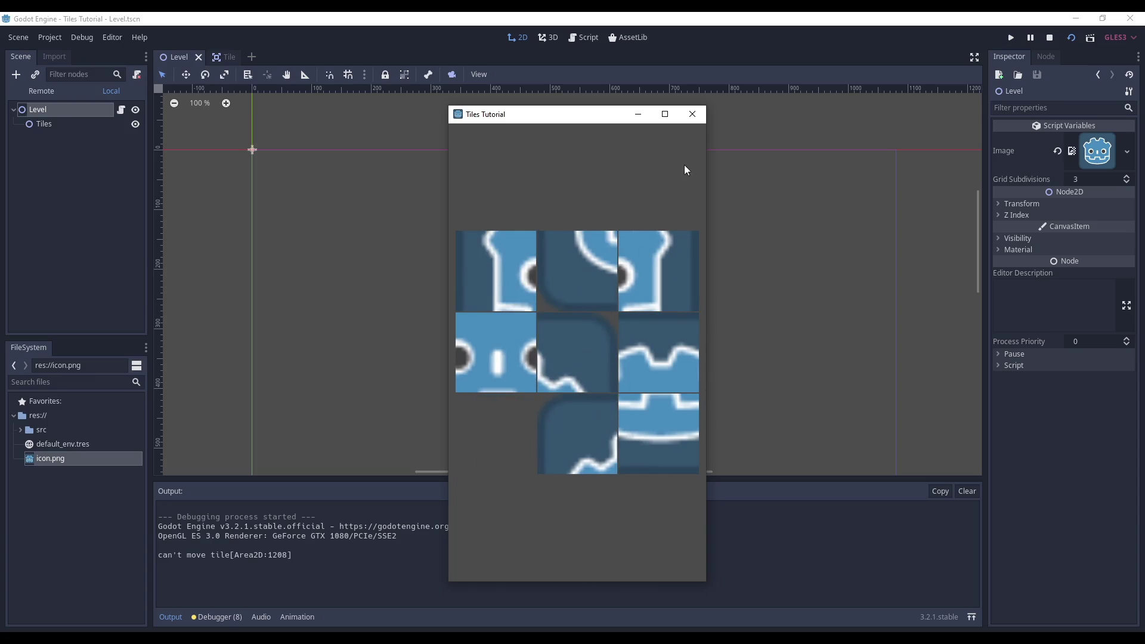
left_click(695, 121)
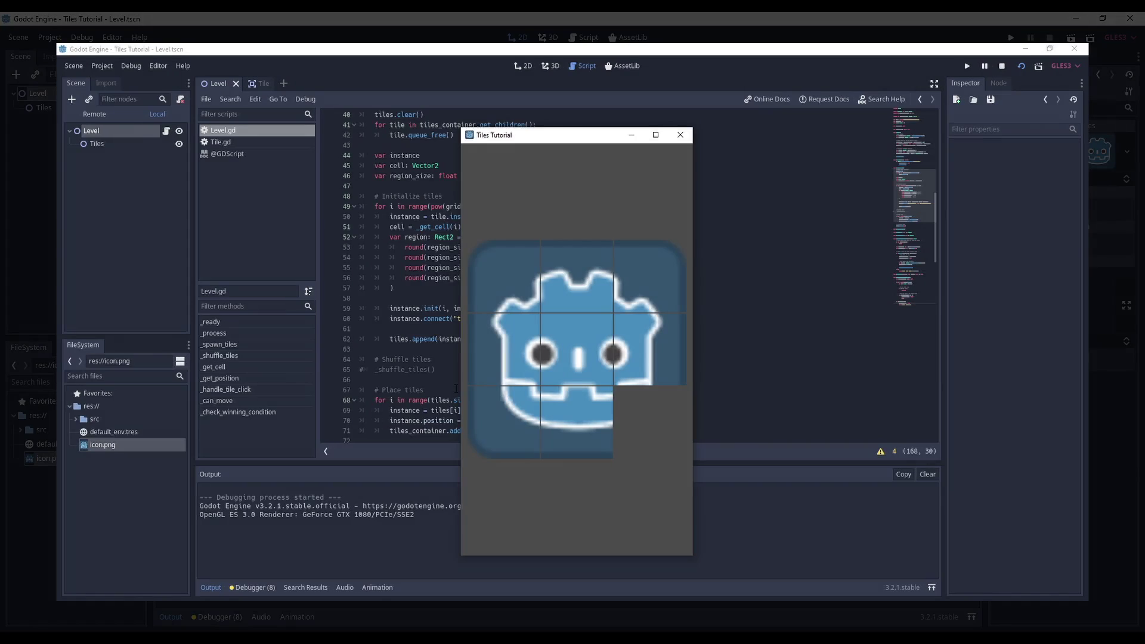
- Slide the right-middle tile down and the last tile back to complete the logo
left_click(645, 373)
left_click(643, 418)
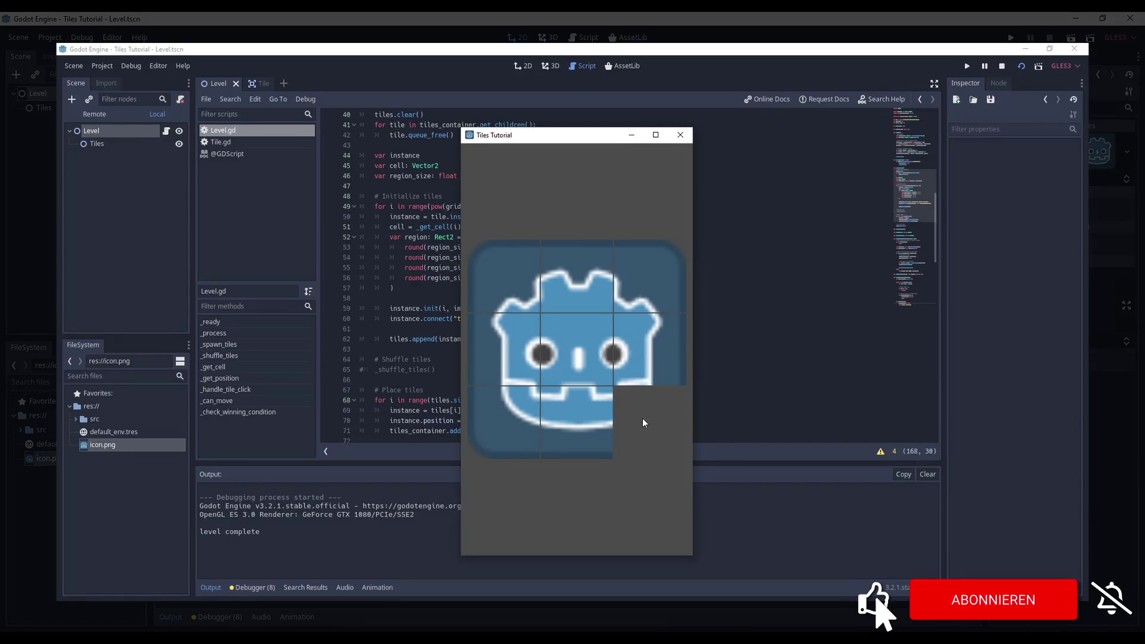